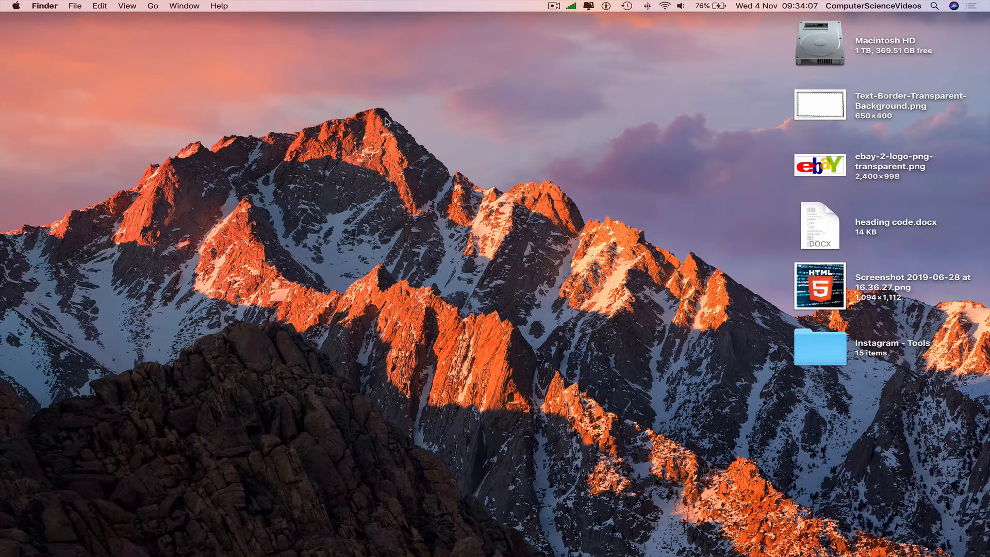
Open Photoshop and create a new 3840 × 2160 pixel document named eBay Image with a white background.
mouse_move(140, 553)
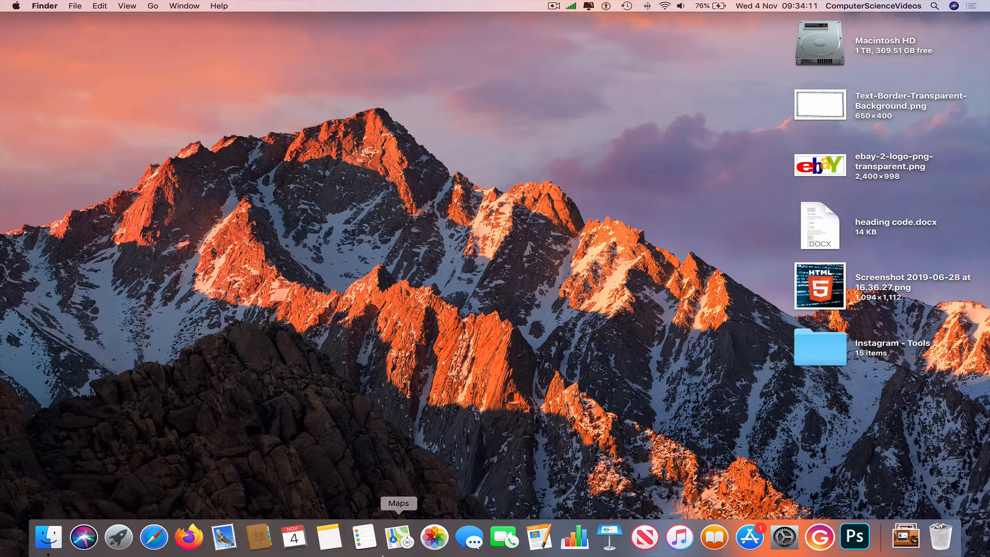
click(854, 537)
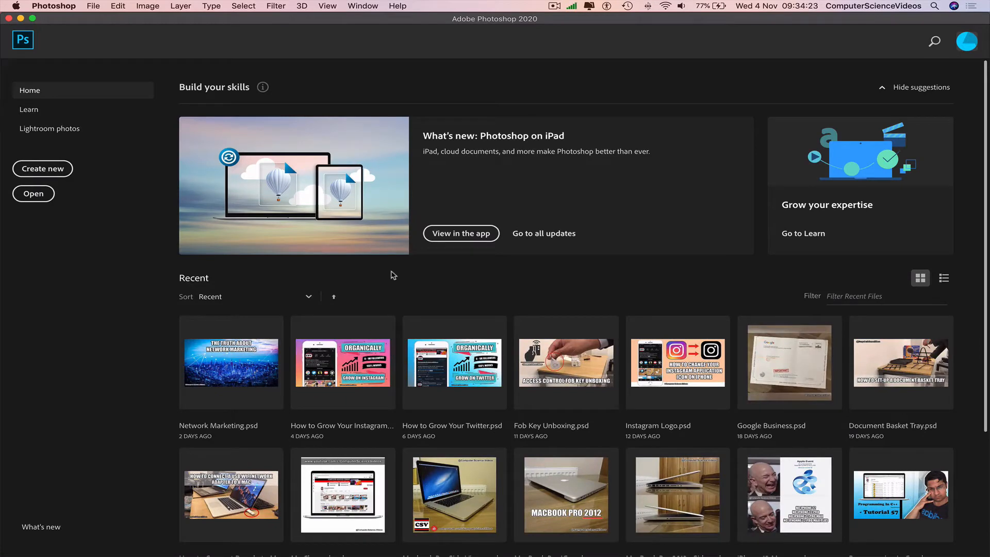
click(51, 171)
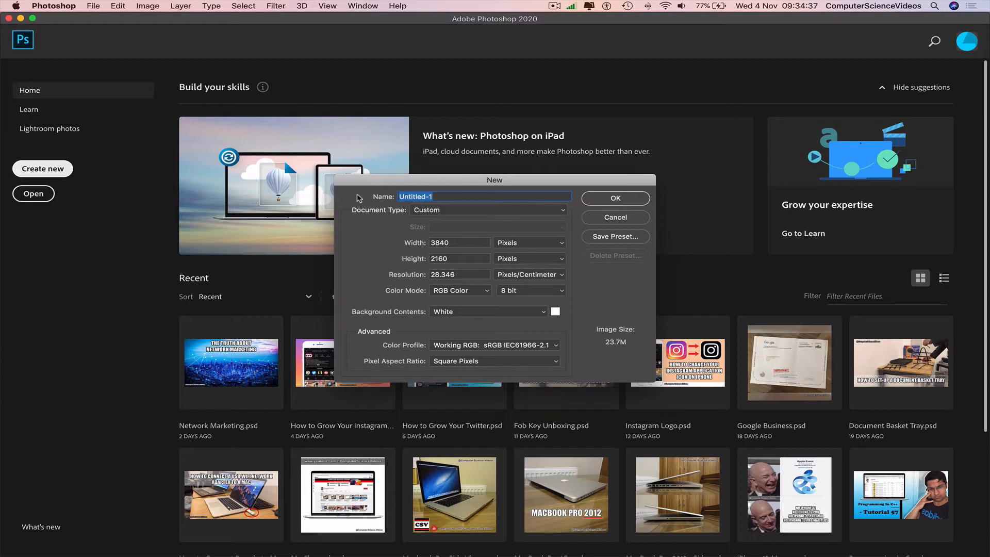
text(eBay Image)
click(629, 199)
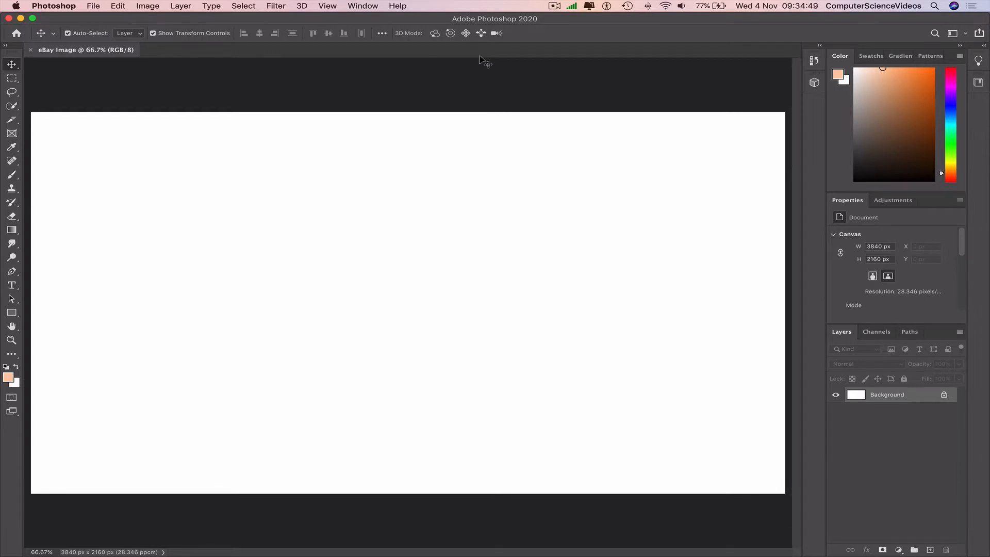
Place the photo IMG_9255.HEIC from the Downloads folder into the eBay Image document at its fitted size.
mouse_move(94, 555)
click(48, 539)
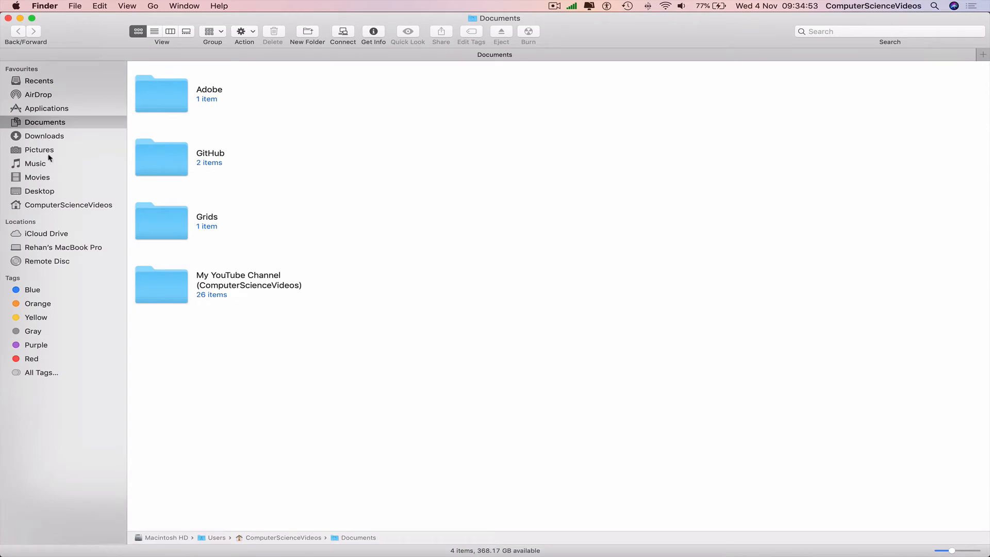
click(51, 136)
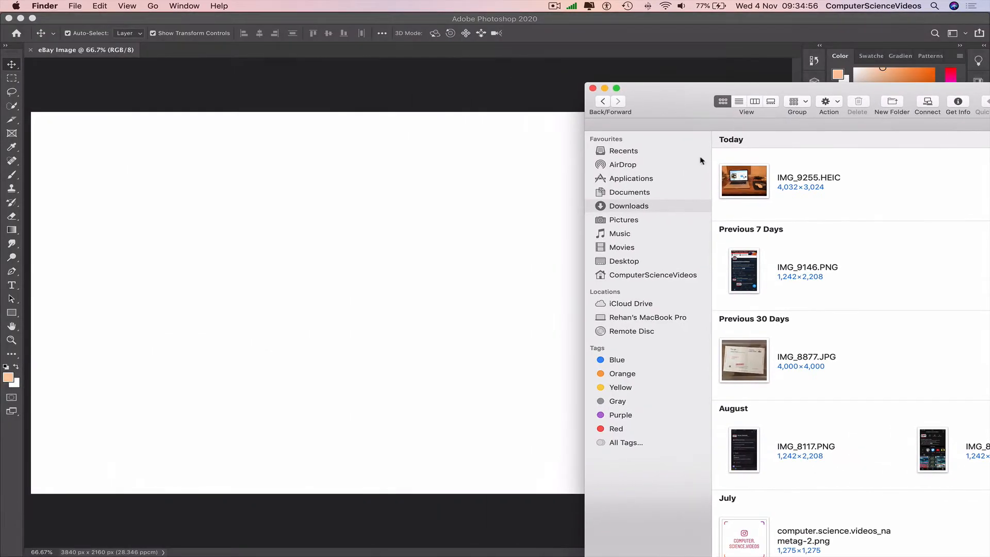
drag(732, 181, 458, 201)
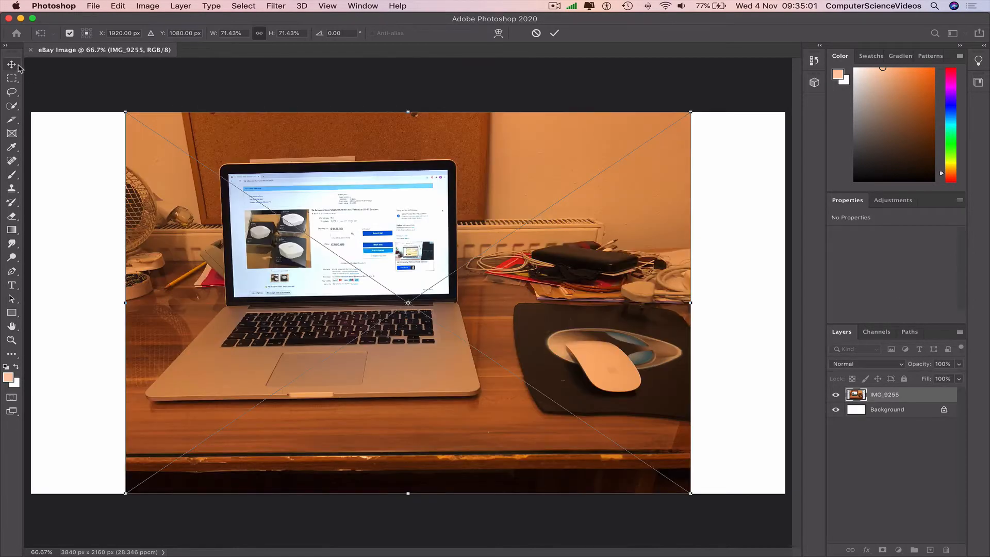
key(Return)
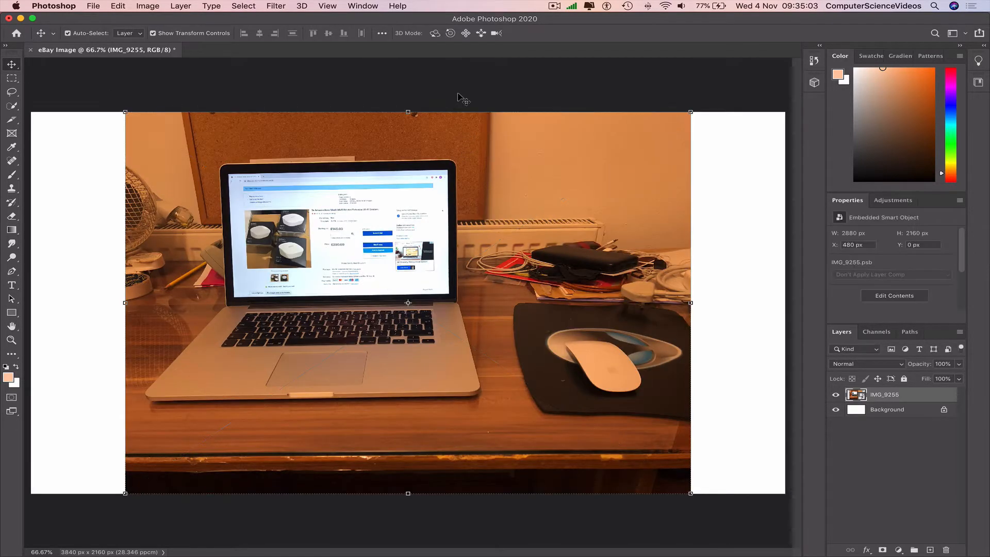
click(463, 99)
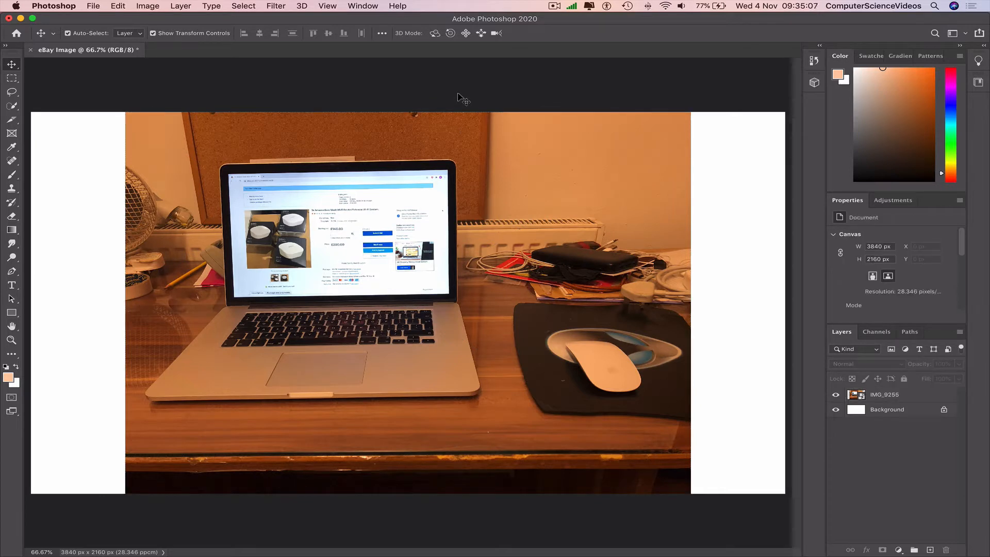
Scale the laptop photo down proportionally about its centre to about 67.9%.
click(382, 133)
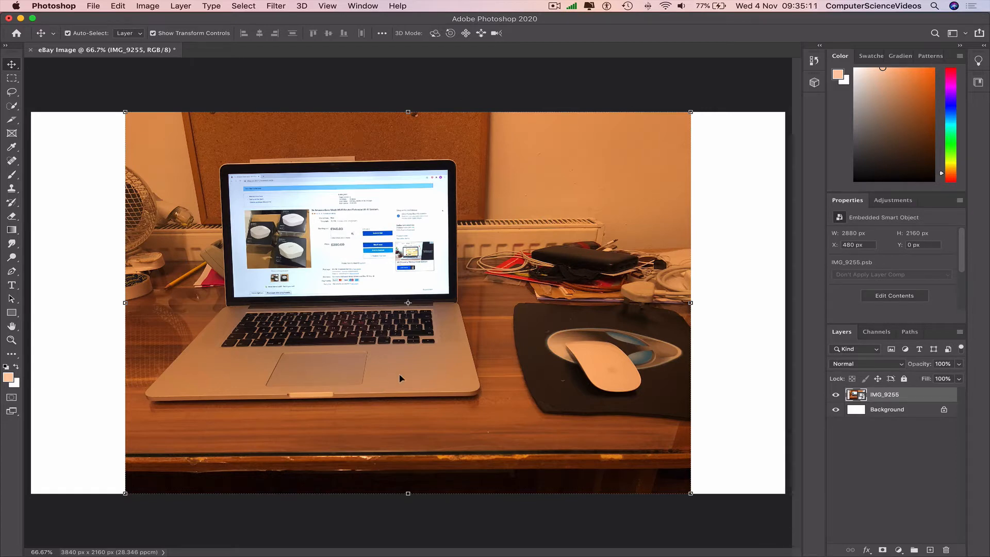
drag(409, 112, 432, 157)
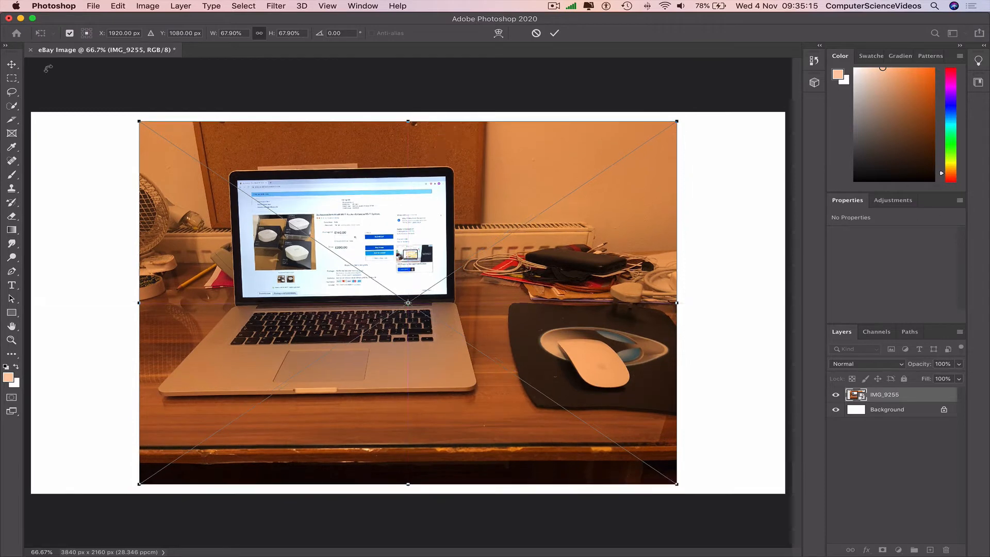
click(11, 64)
Rasterize the IMG_9255 layer and delete a strip about 403 px high along the photo's lower edge, leaving nothing selected.
click(11, 80)
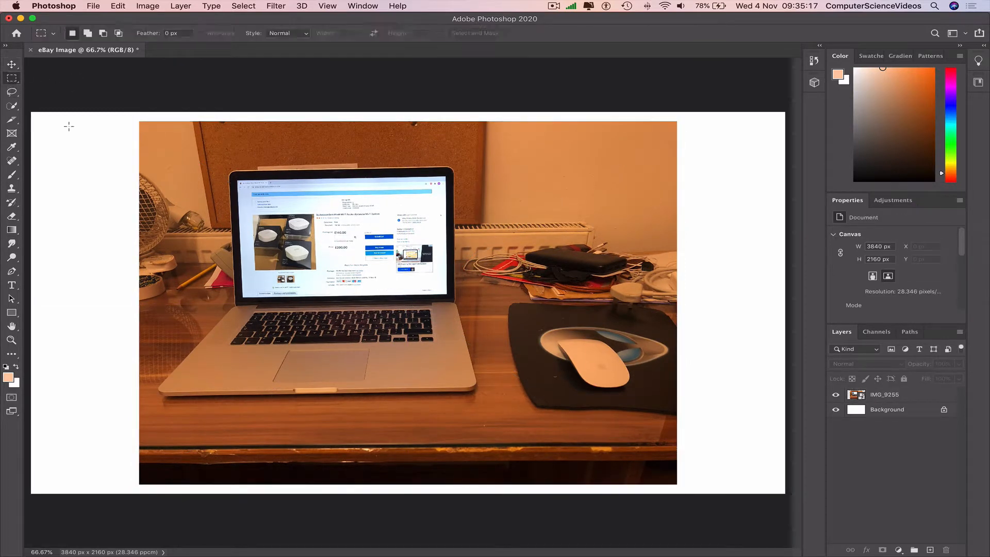
drag(714, 488, 84, 417)
click(18, 216)
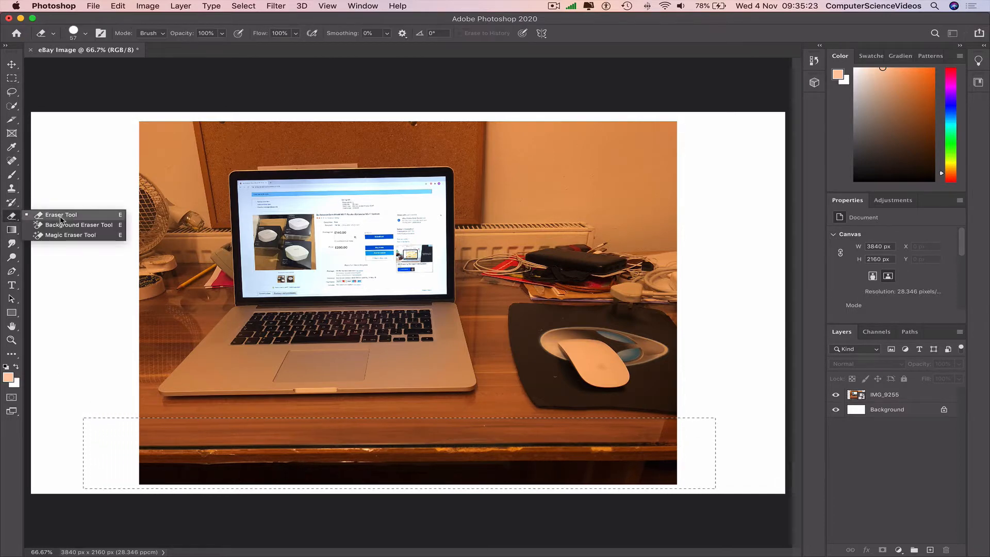
click(57, 216)
click(889, 395)
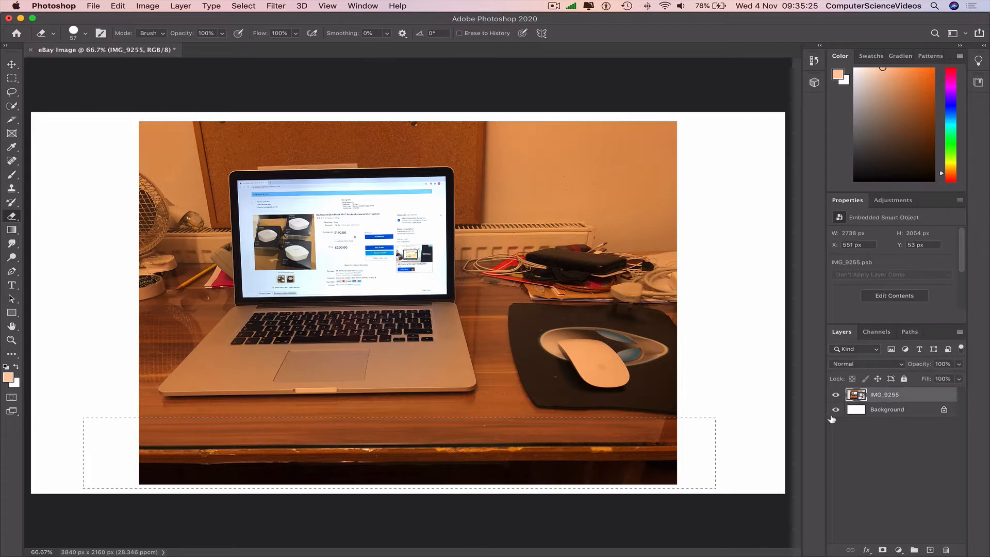
click(403, 450)
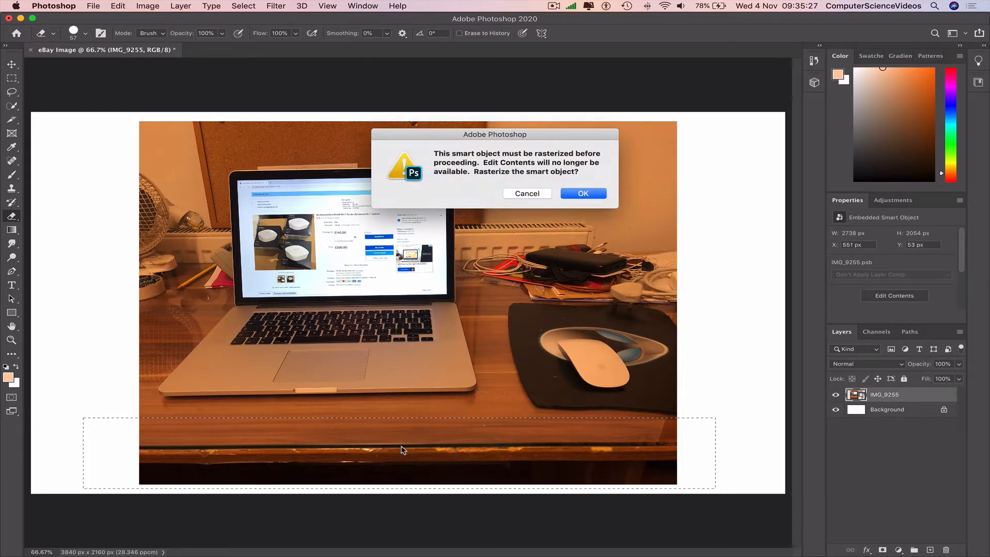
key(Return)
key(Delete)
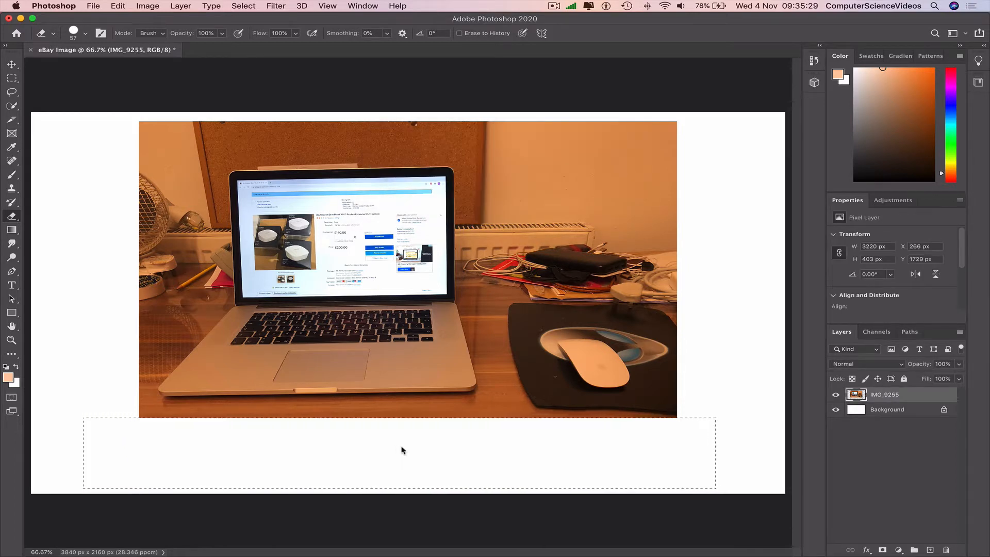
click(12, 80)
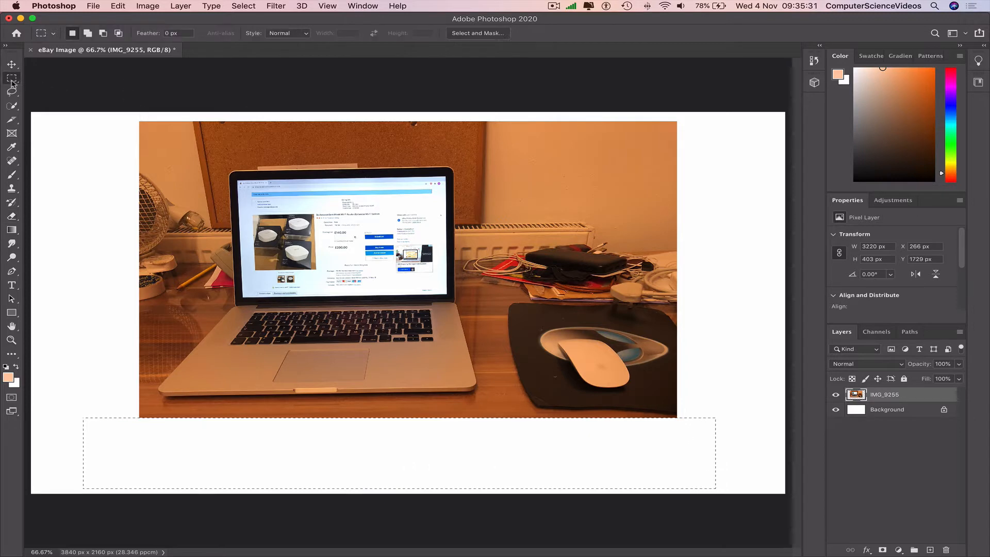
click(71, 82)
Move and enlarge the cropped photo to about 3841 × 2351 px so it covers the whole canvas.
click(16, 66)
click(104, 80)
click(439, 252)
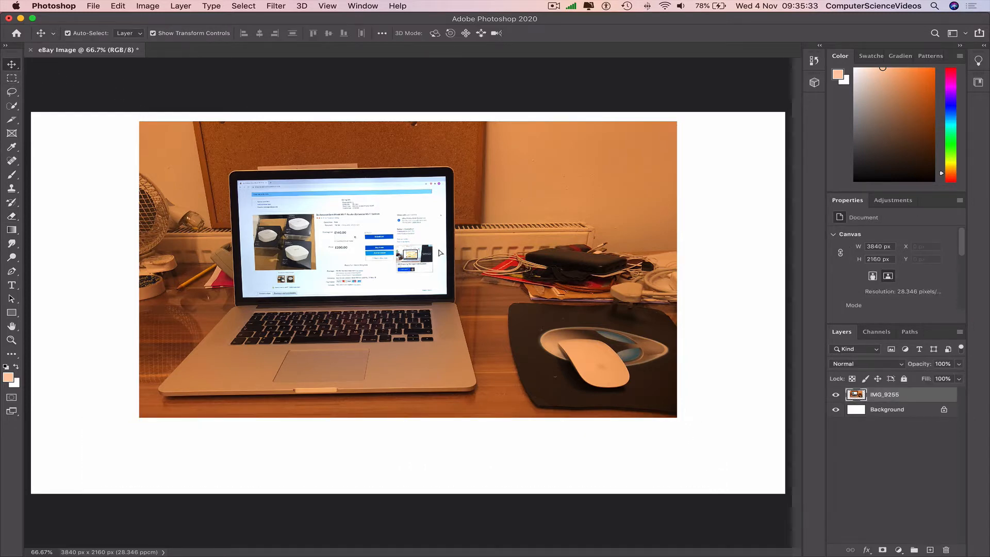
drag(440, 253, 342, 242)
key(ctrl+t)
drag(574, 410, 754, 457)
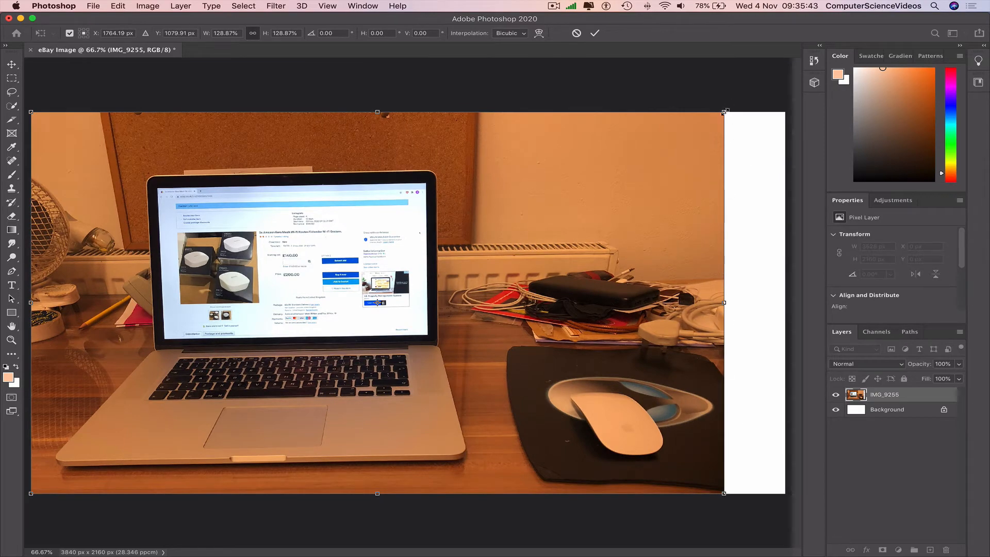
drag(727, 110, 800, 98)
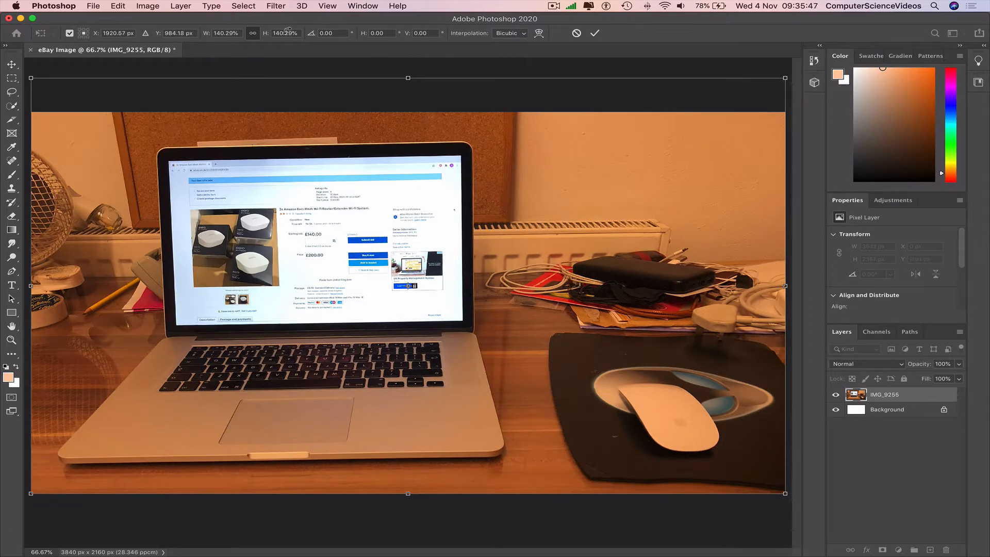
key(Return)
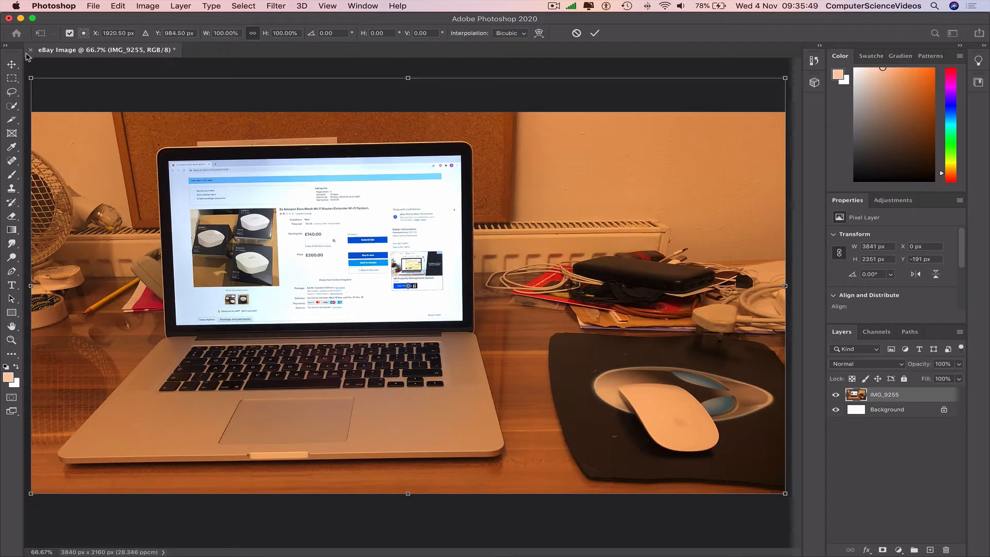
click(10, 75)
key(super+t)
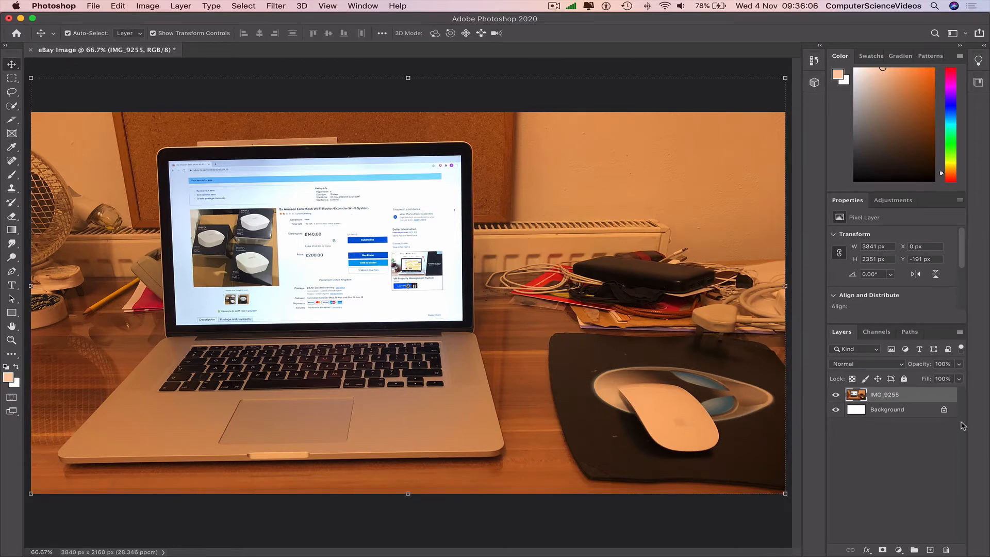
Duplicate the IMG_9255 layer within the eBay Image document.
click(897, 413)
click(898, 398)
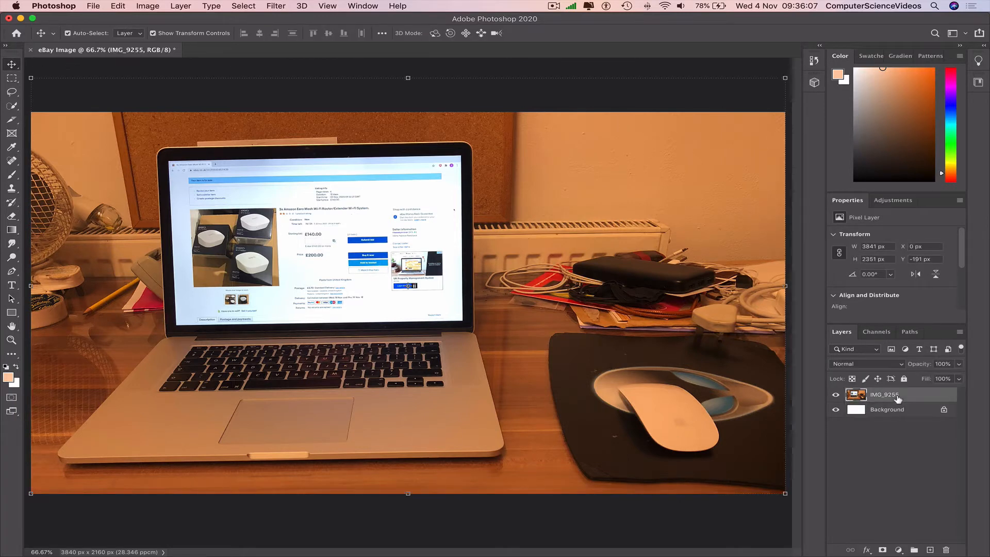
click(739, 508)
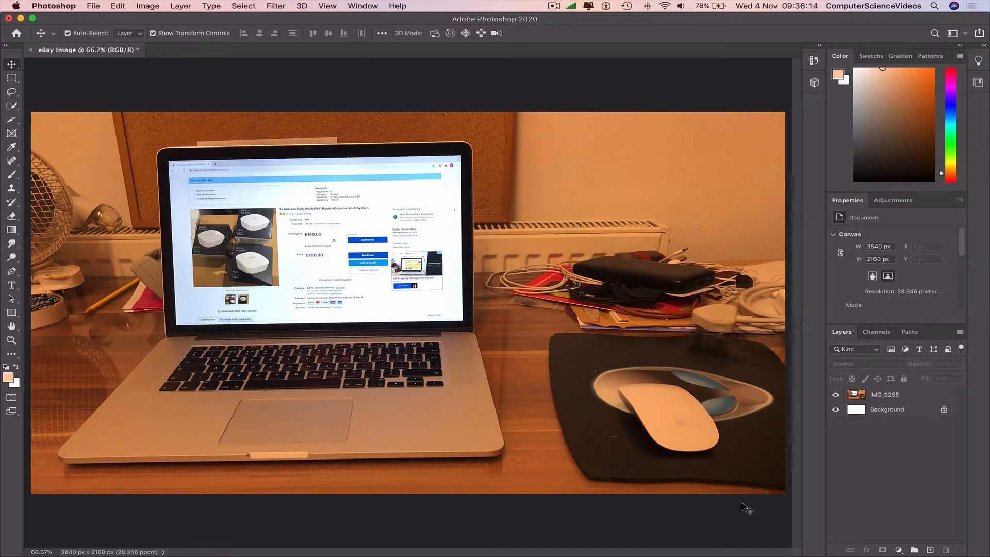
click(899, 395)
right_click(900, 395)
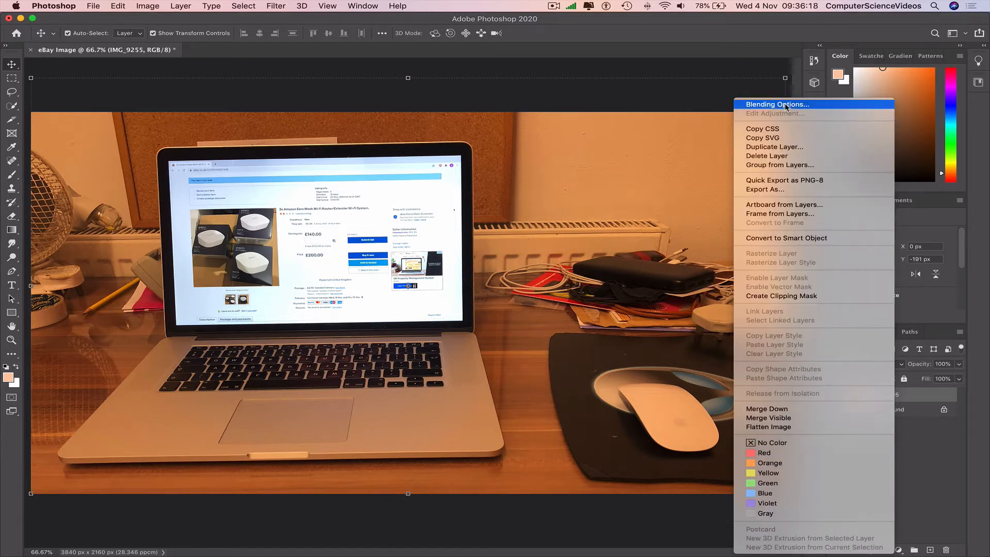
click(783, 147)
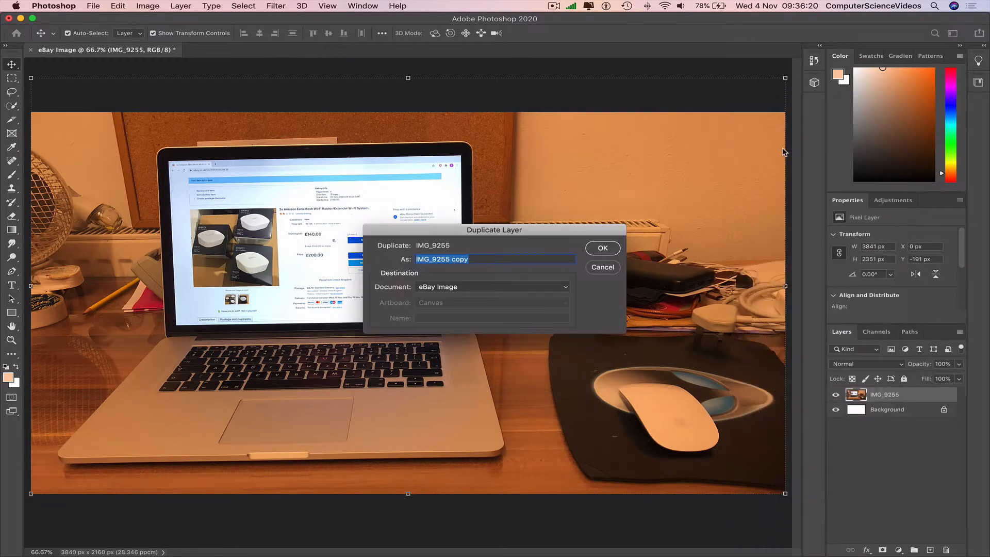
click(602, 248)
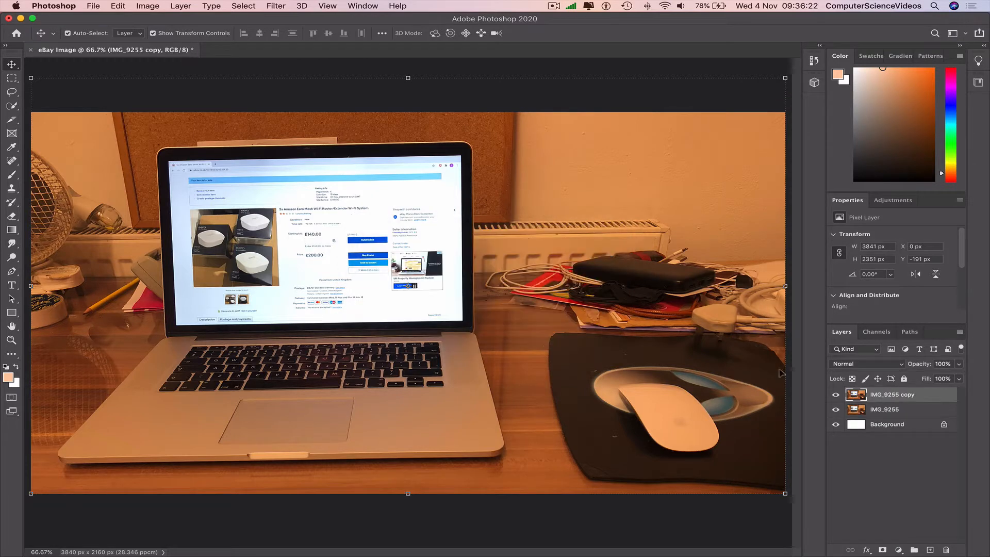
Hide the original IMG_9255 layer and rename its duplicate layer to Computer.
click(893, 459)
click(895, 396)
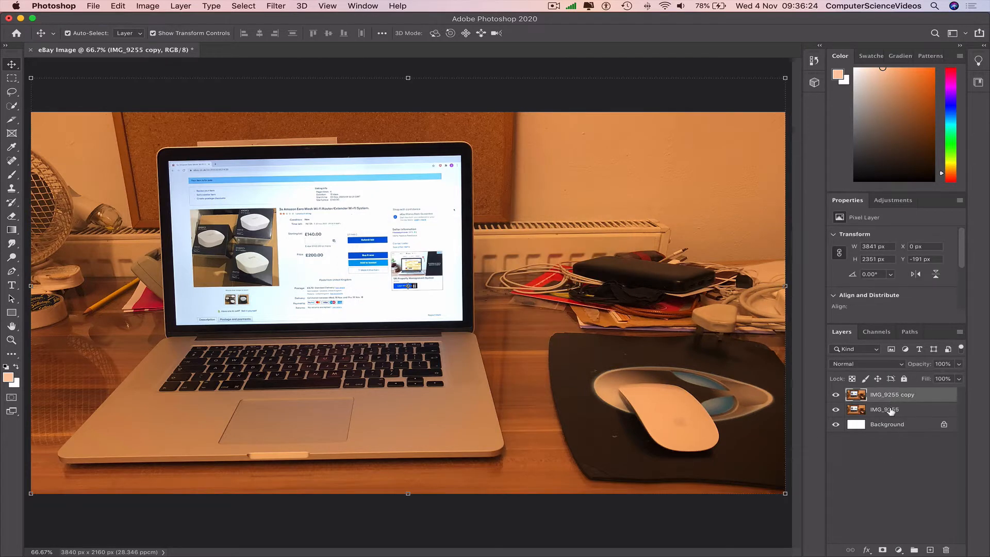
click(889, 410)
click(888, 397)
click(836, 410)
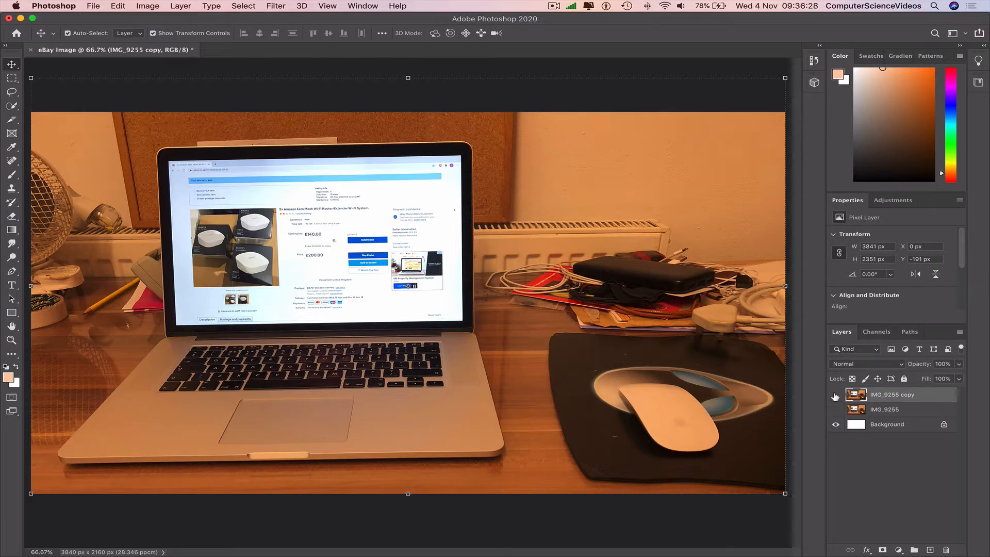
click(836, 395)
click(836, 395)
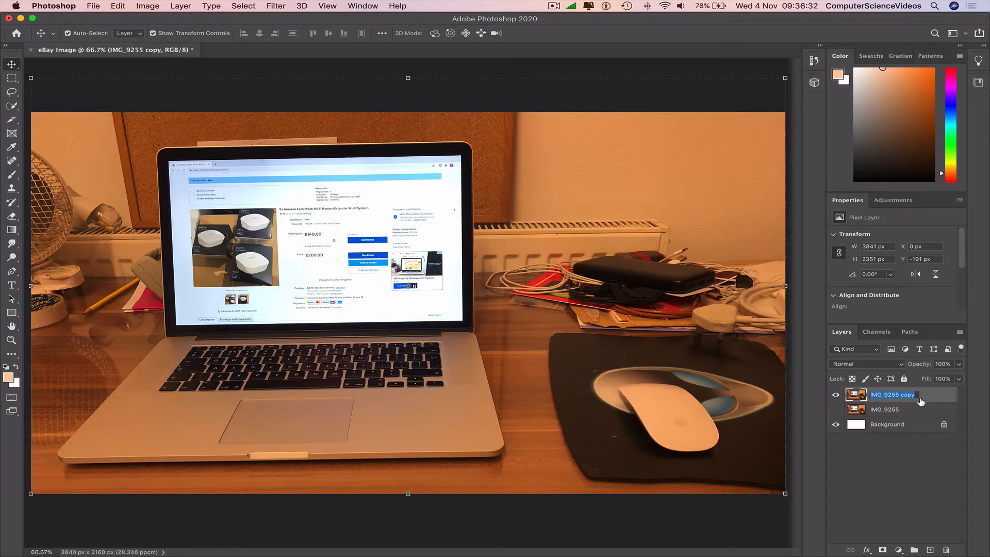
text(Computer)
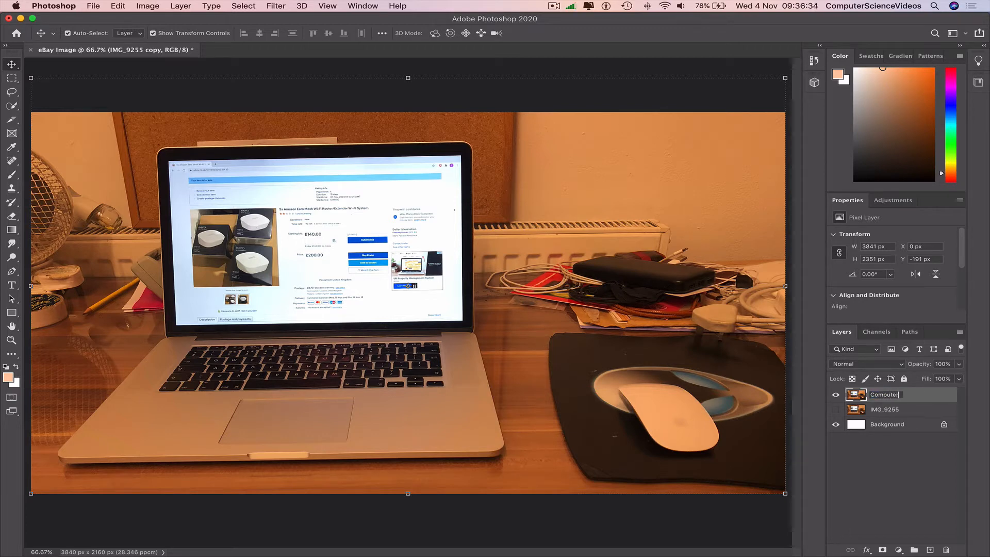
key(Return)
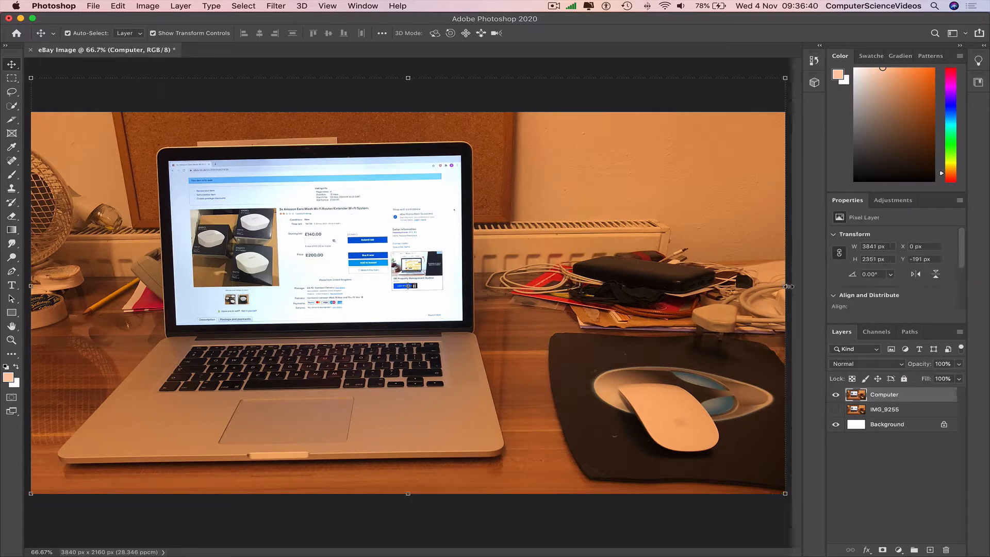
Delete an area about 1366 px wide and full canvas height, right of the laptop, from the Computer layer.
key(m)
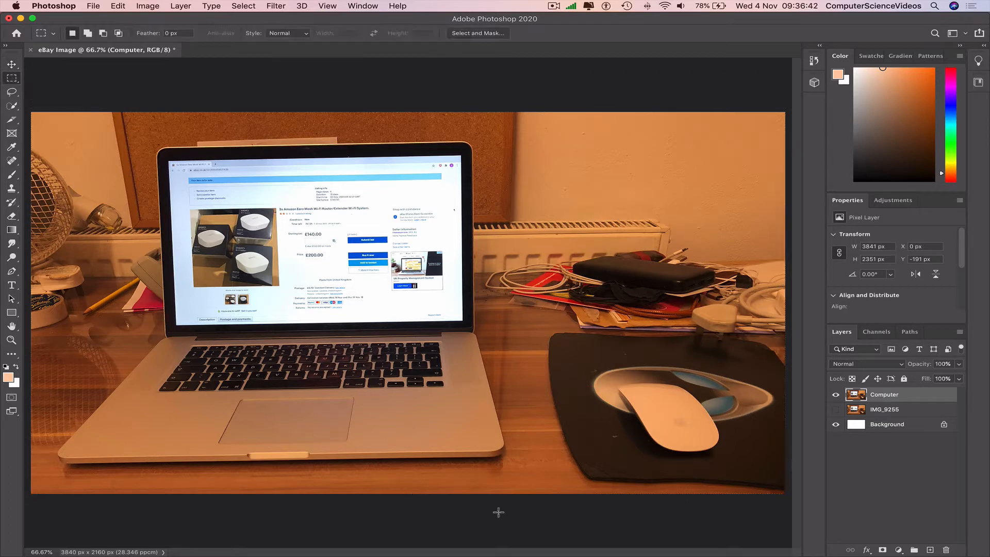
drag(786, 517, 516, 89)
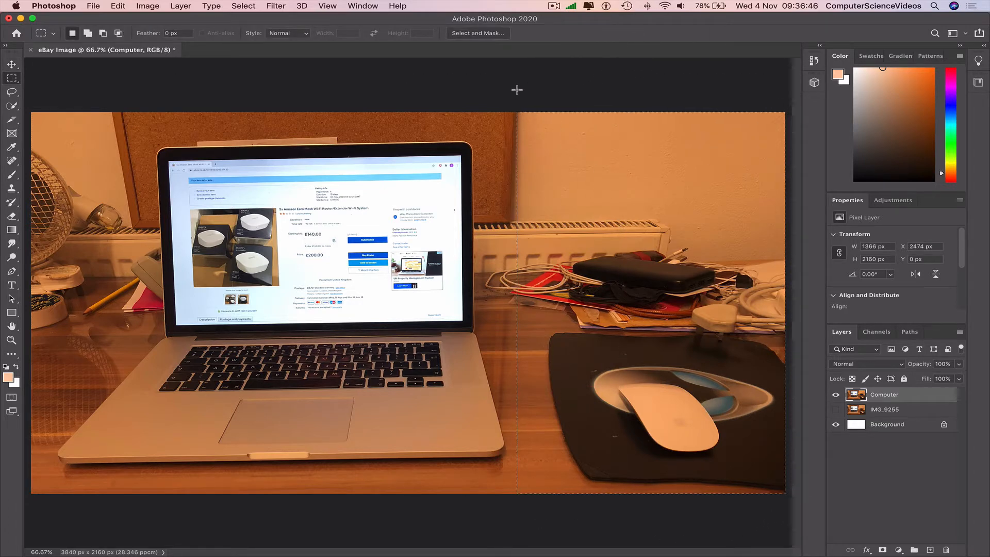
key(Delete)
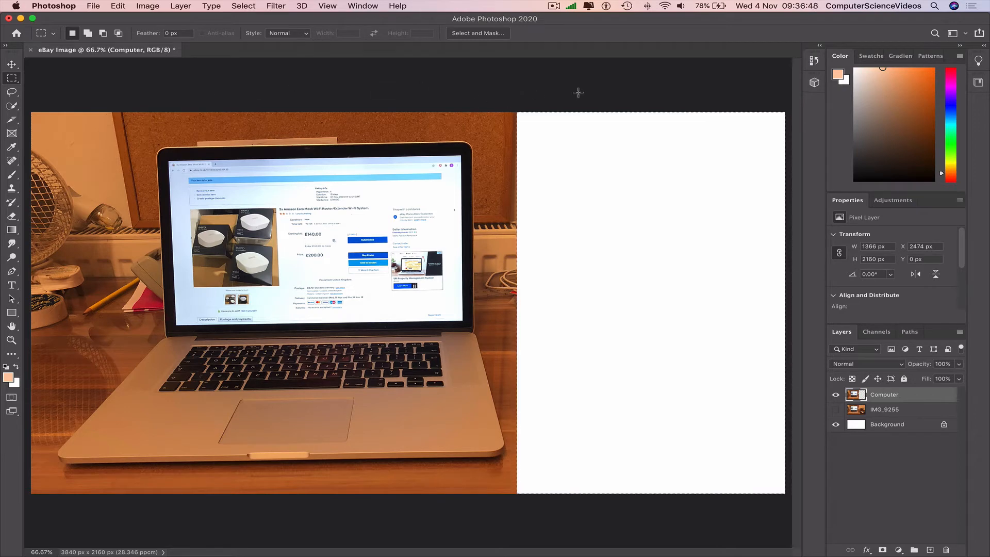
Delete a strip about 2884 × 148 px above the laptop and a block about 583 × 1272 px left of its screen.
drag(597, 108, 19, 140)
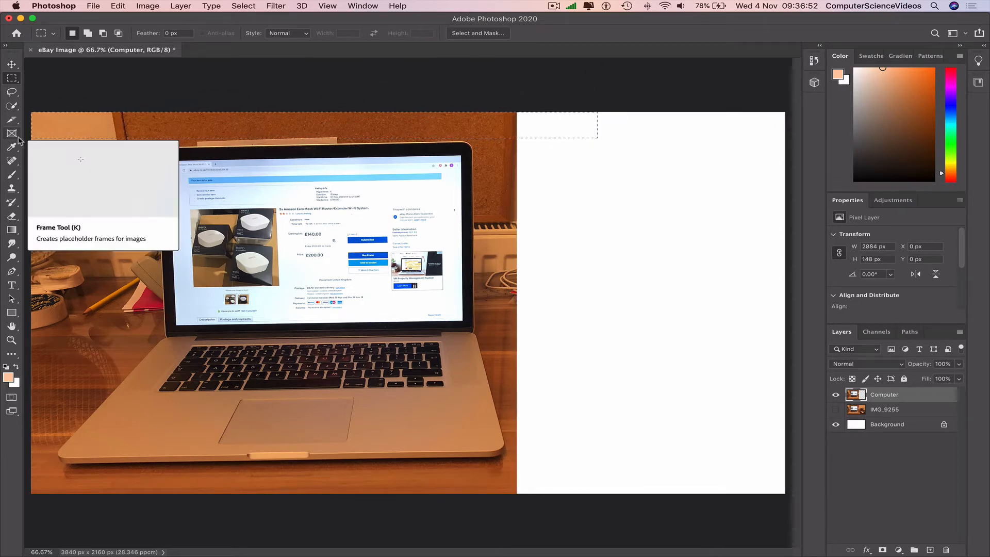
key(Delete)
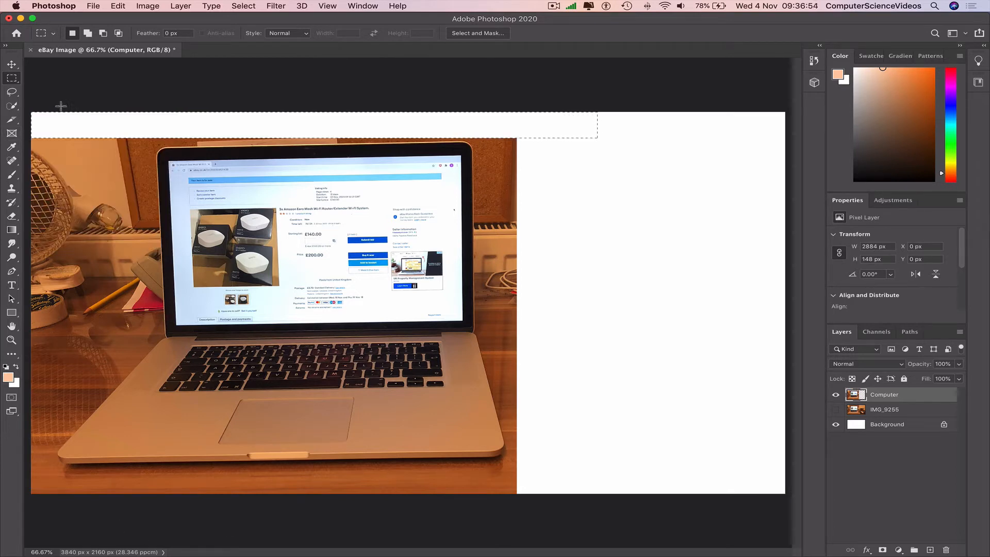
drag(145, 95, 24, 337)
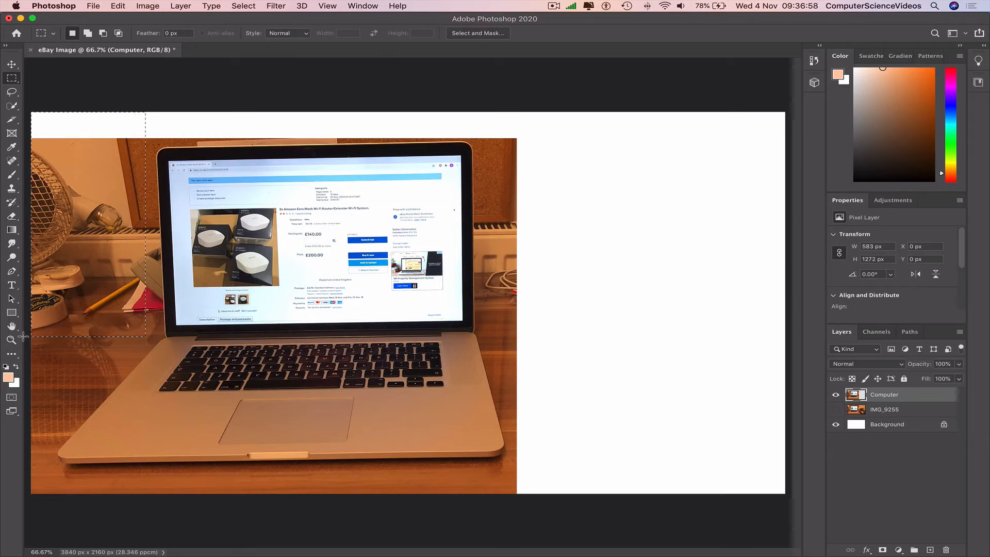
key(Delete)
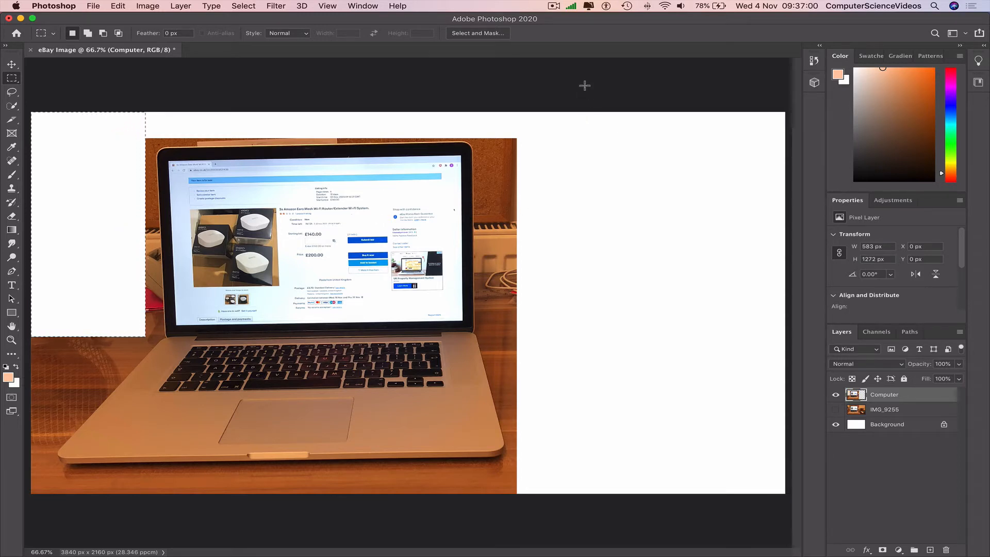
Delete a block of wall right of the laptop screen and a strip about 2656 × 131 px along the canvas's lower edge.
drag(584, 85, 490, 330)
key(Delete)
drag(552, 514, 7, 471)
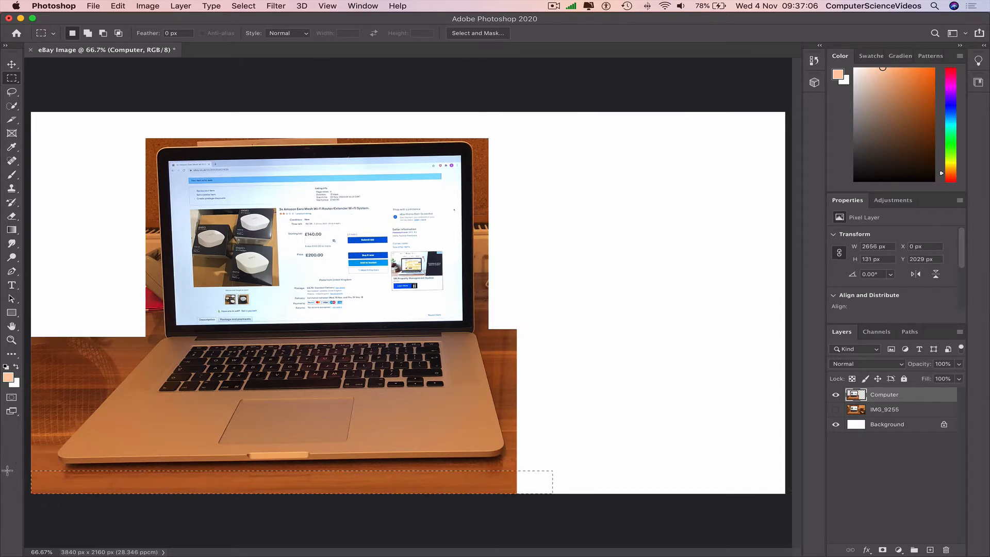
key(Delete)
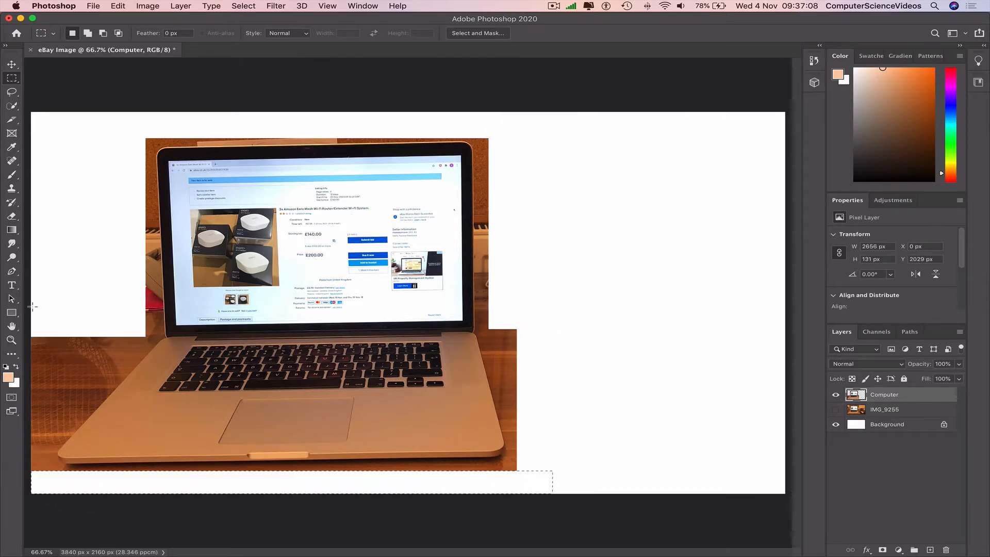
Delete a block about 303 × 512 px at the canvas edge left of the keyboard and clear the selection.
drag(31, 306, 90, 396)
key(Delete)
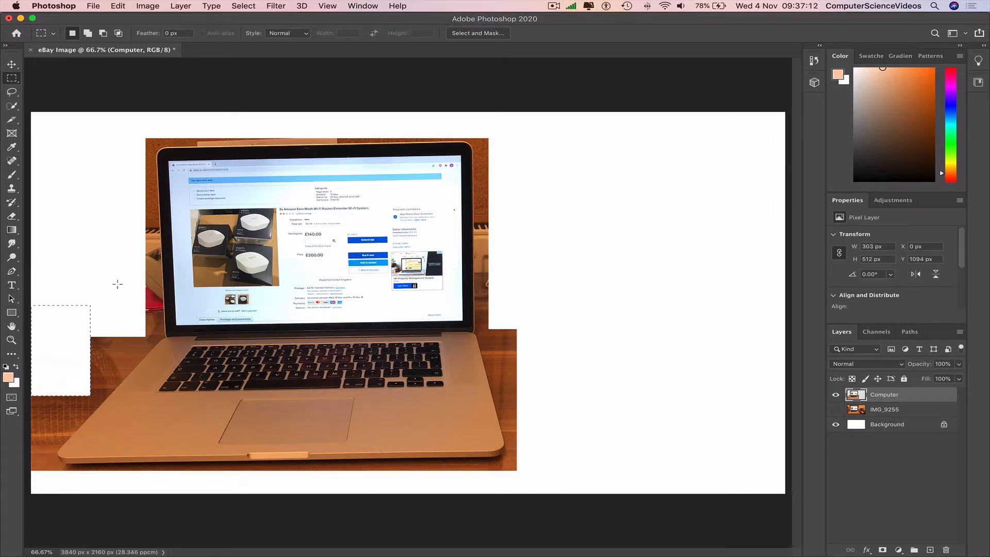
click(33, 97)
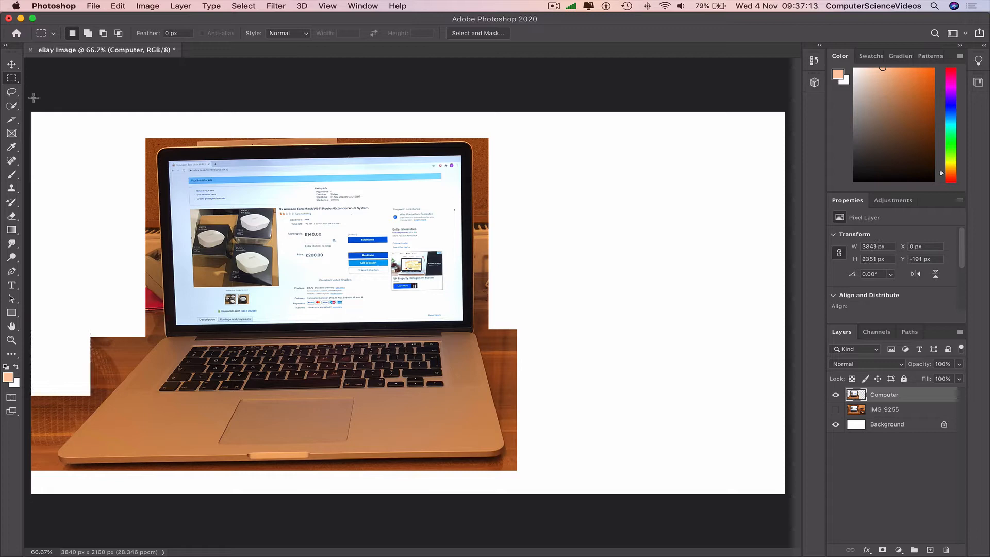
Remove two small table patches left of the keyboard using the Object Selection Tool, leaving nothing selected.
click(12, 121)
click(12, 106)
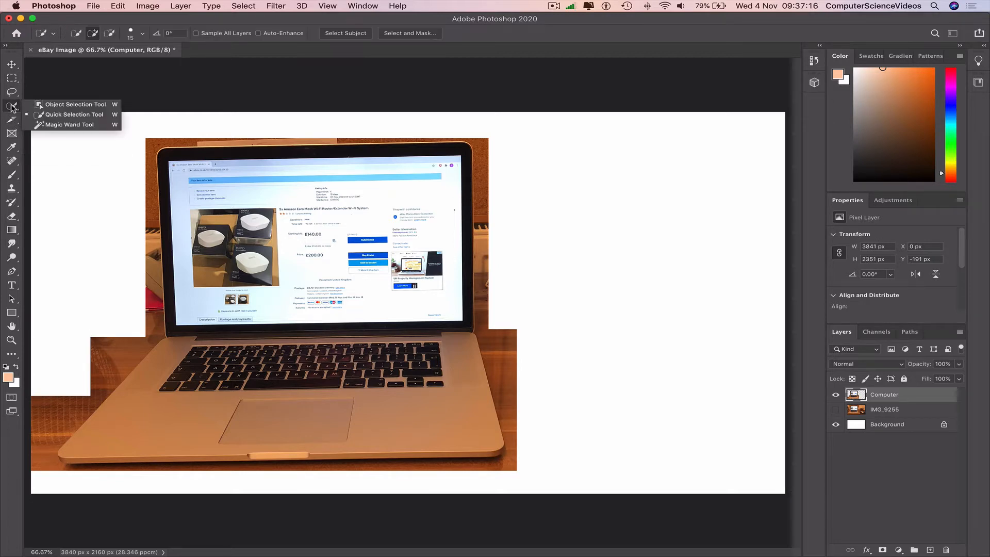
click(56, 105)
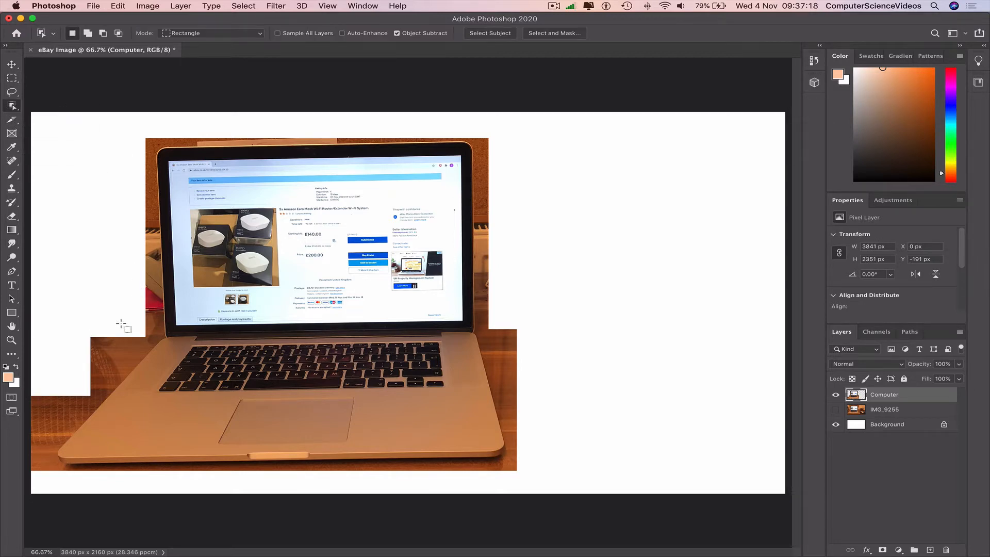
drag(131, 332, 86, 374)
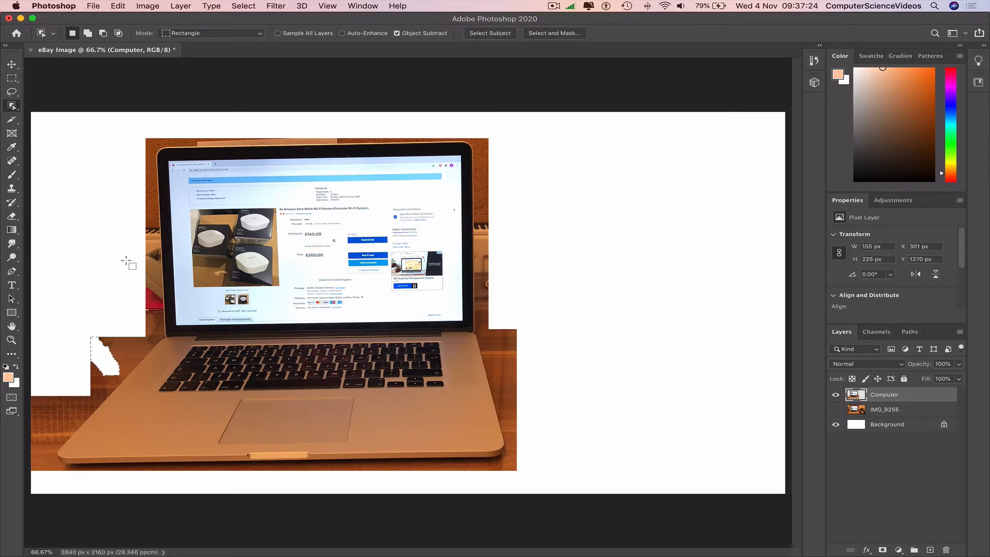
drag(139, 327, 105, 357)
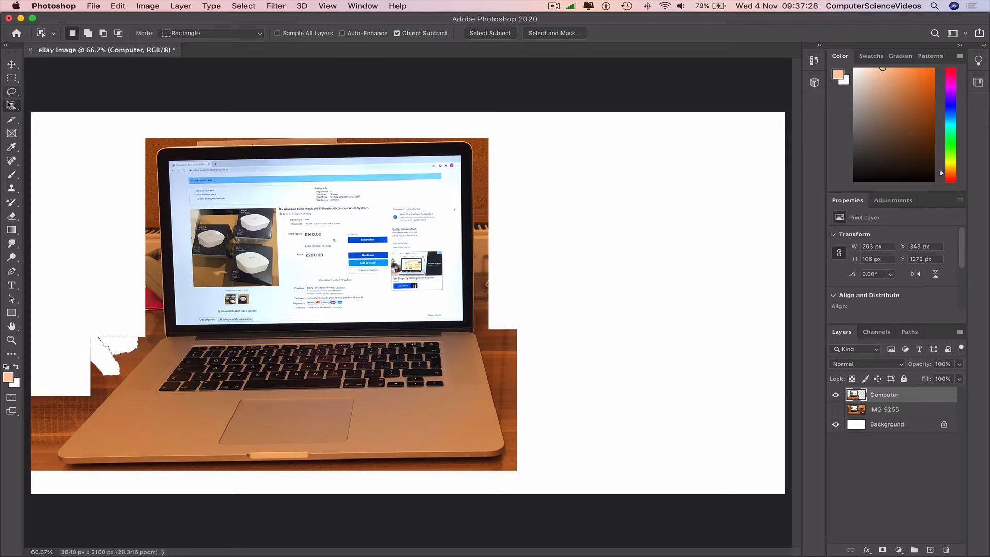
click(76, 84)
Select the table surface left of the laptop base with the Quick Selection Tool and delete it.
right_click(11, 106)
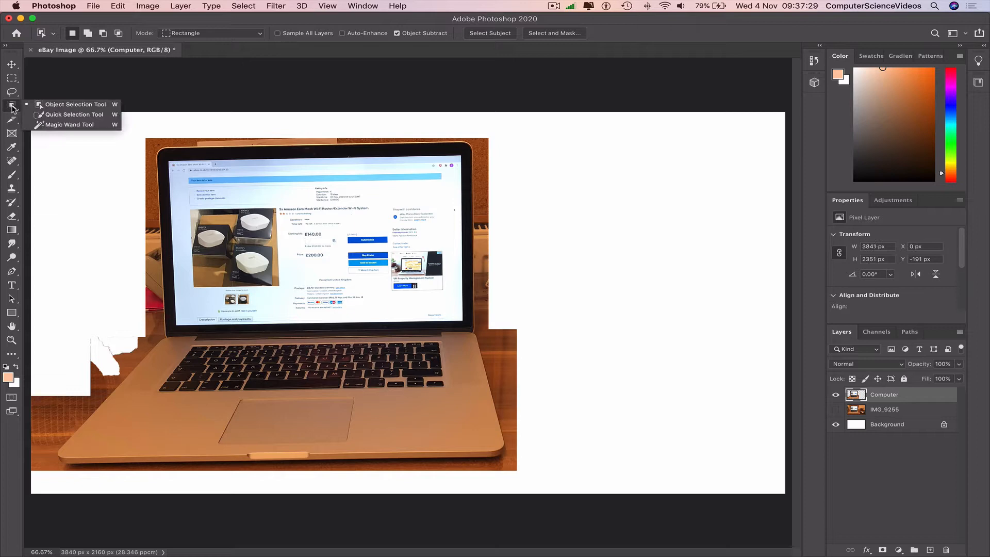
click(46, 106)
right_click(15, 108)
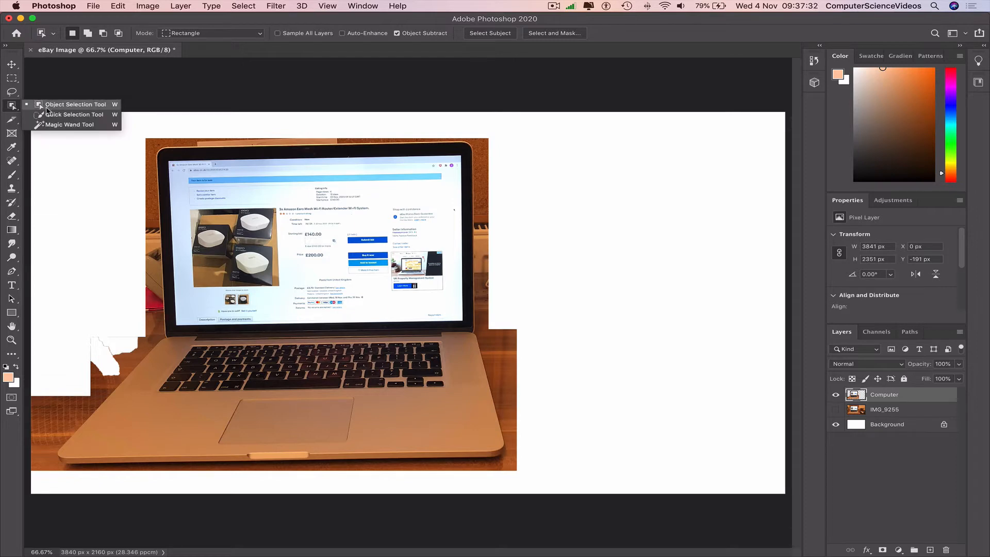
click(62, 115)
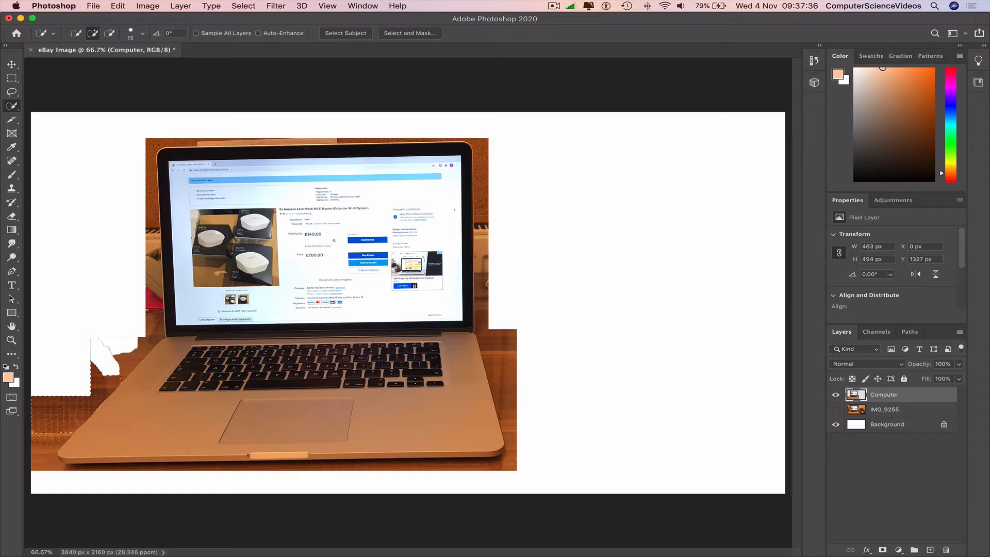
key(Delete)
Quick-select and delete the table and wall background along the right side of the laptop.
click(537, 398)
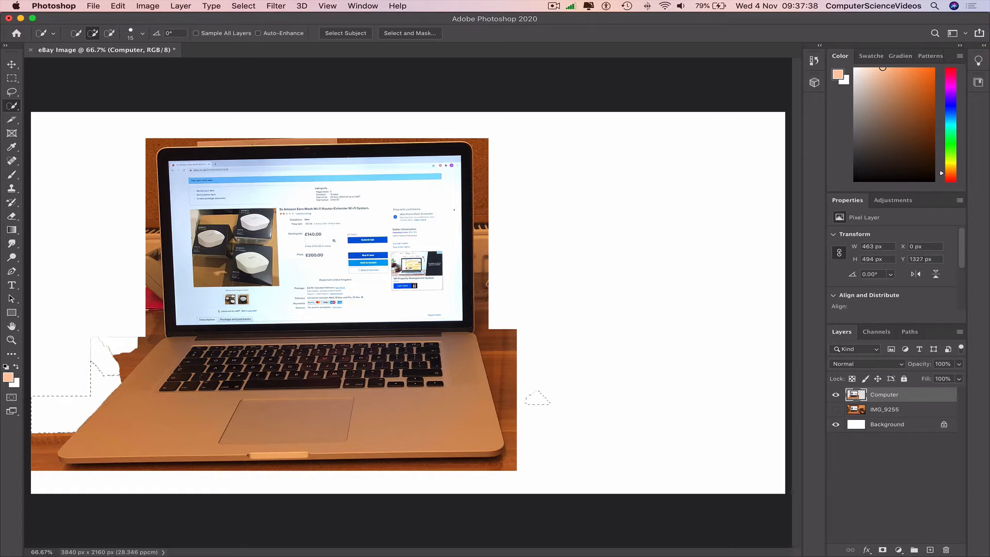
key(Delete)
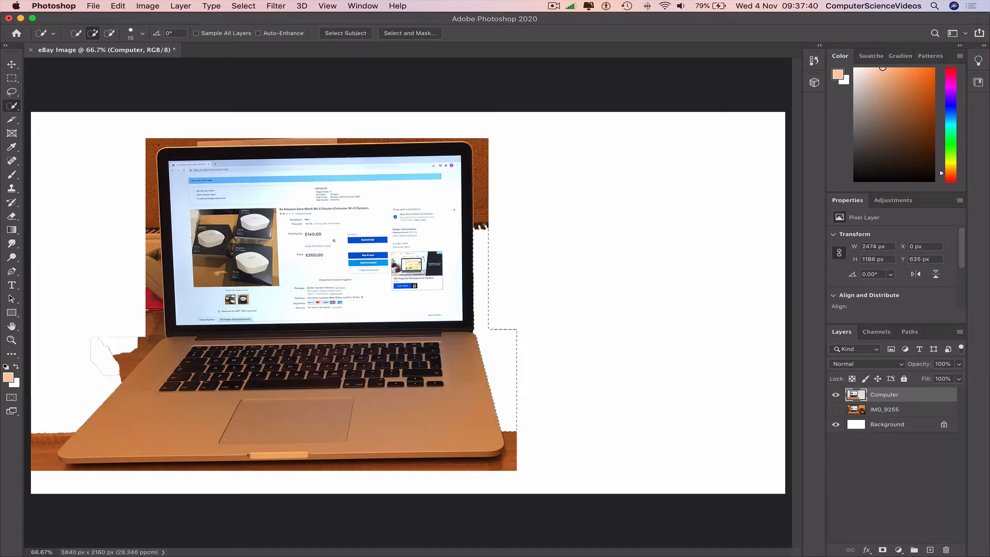
click(480, 212)
key(Delete)
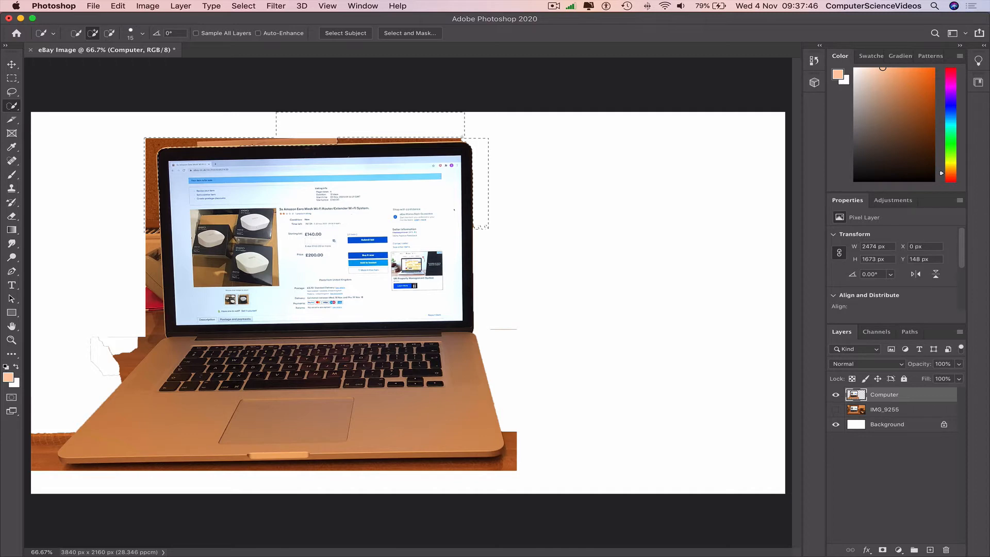
Delete the wall background above and left of the laptop screen.
key(Delete)
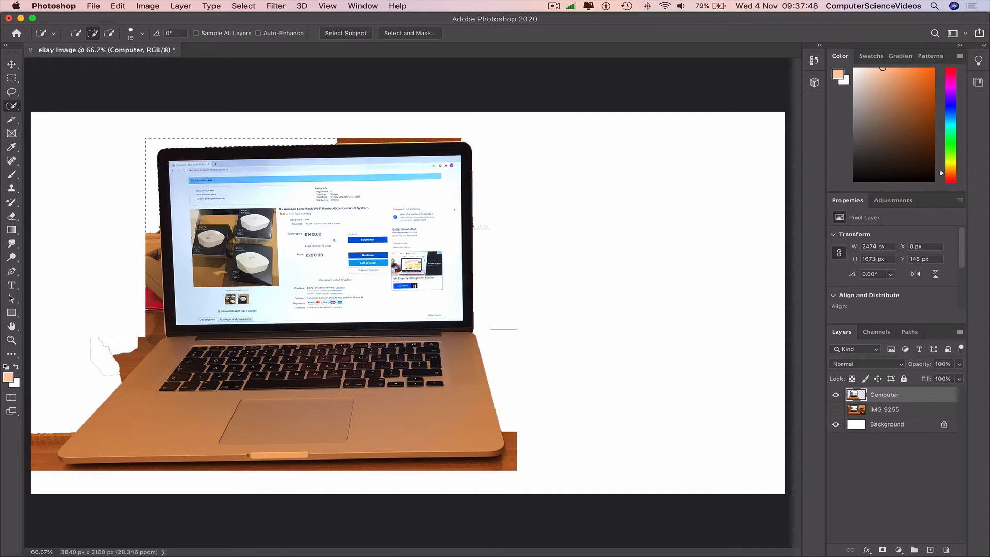
key(super+d)
click(156, 327)
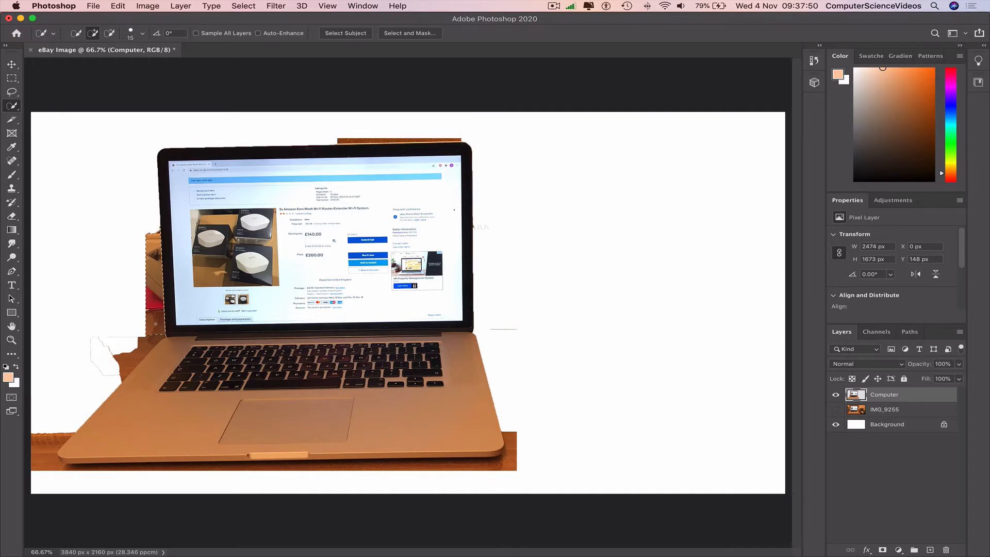
key(Delete)
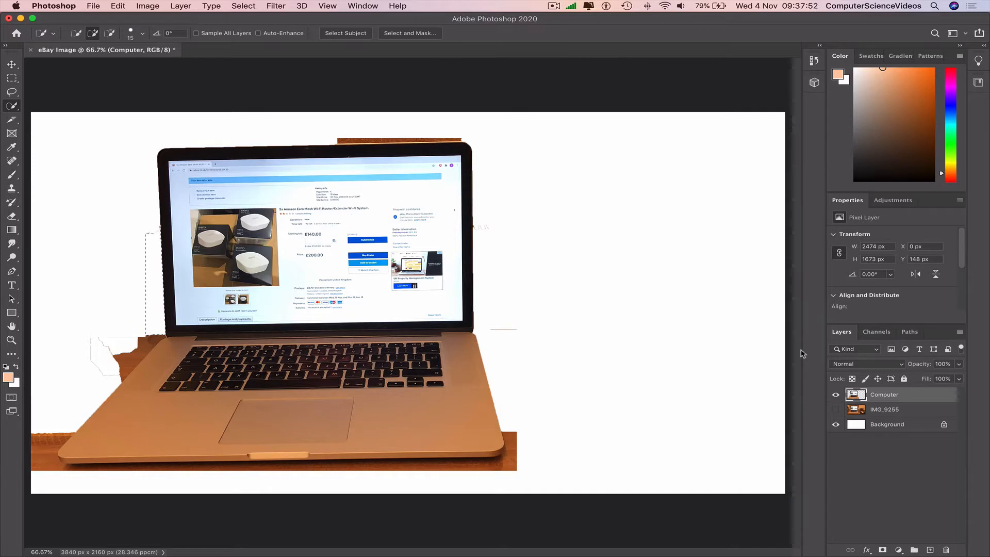
Try to quick-select and delete the whole table strip along the laptop's front edge, and undo the deletion.
click(497, 459)
key(Delete)
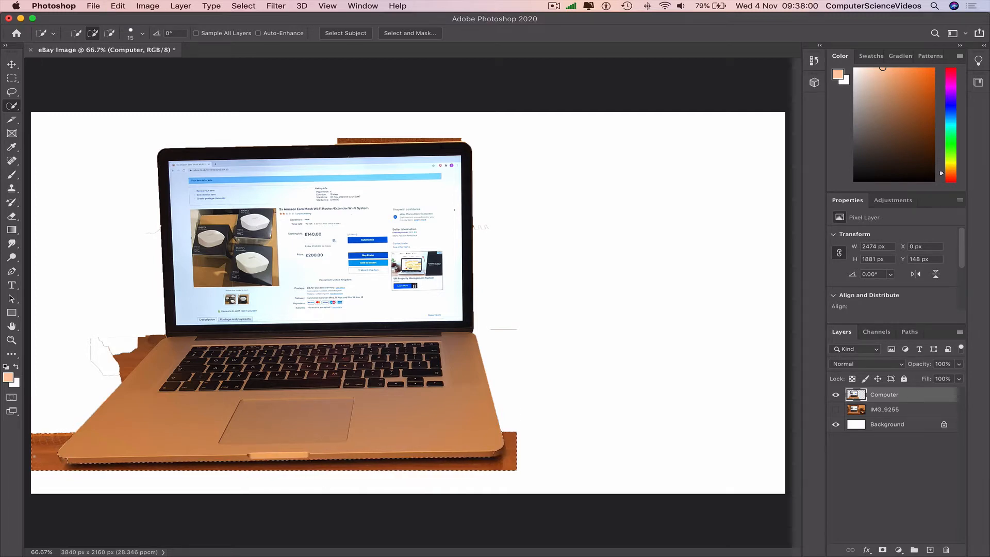
key(Delete)
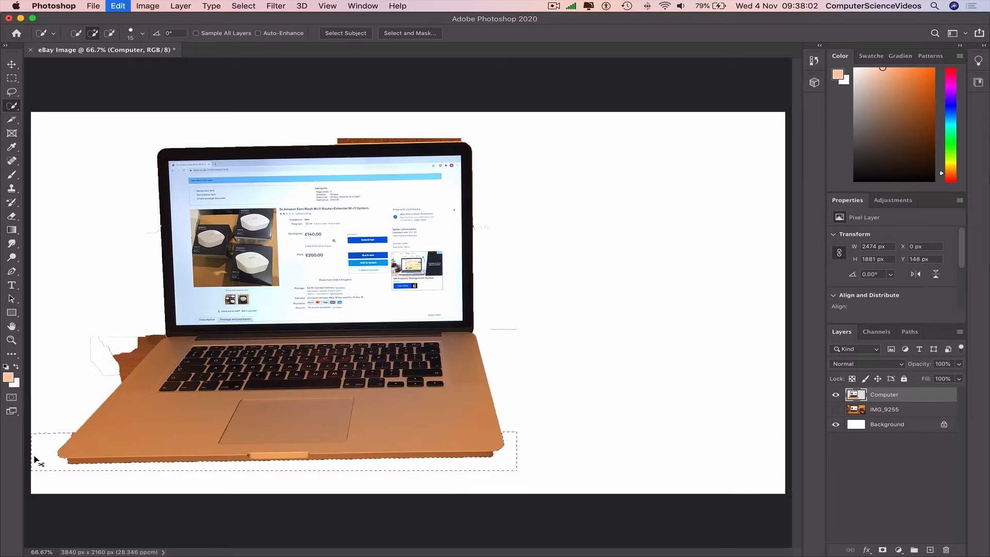
key(super+z)
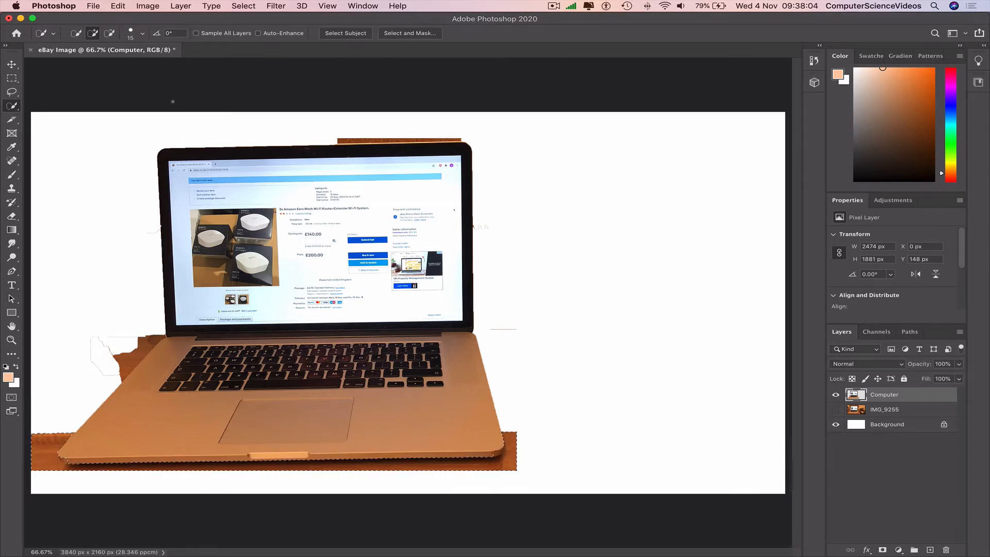
key(super+z)
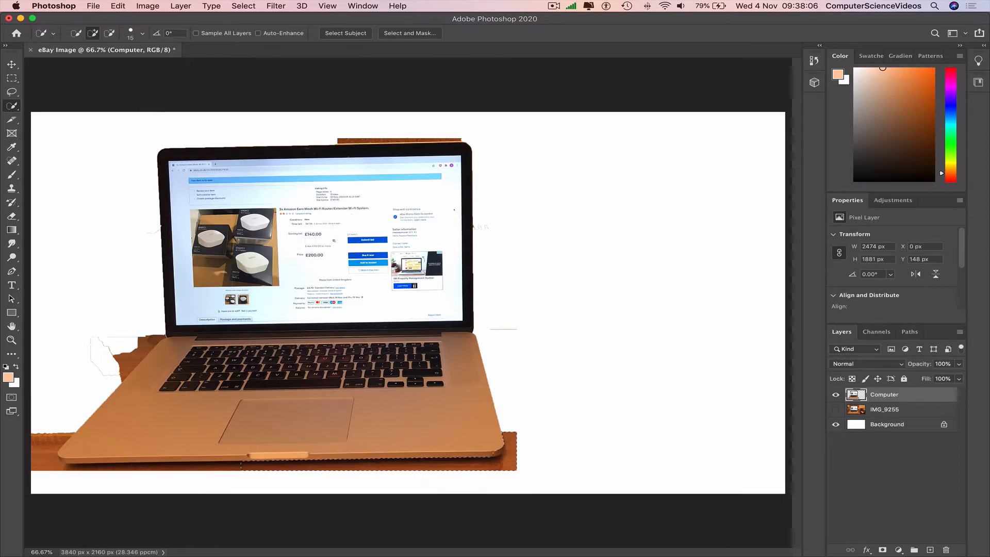
Try to delete the wood strip above the screen together with the selected front table area, undo it and deselect.
drag(343, 141, 461, 141)
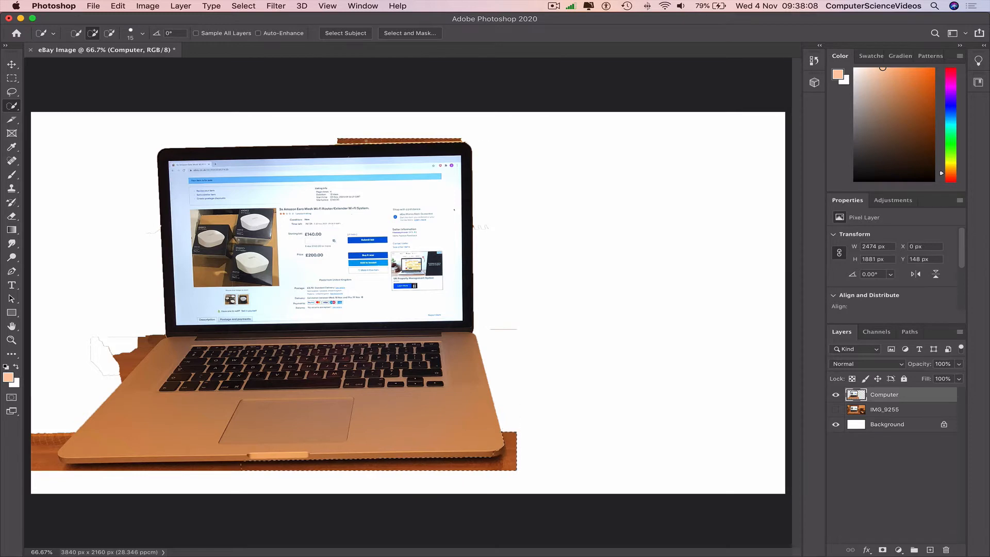
key(Delete)
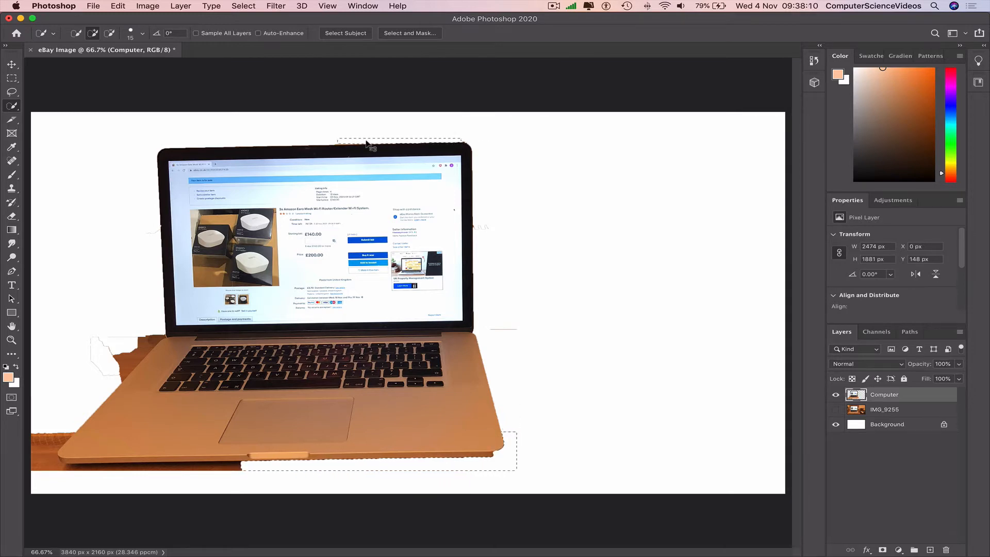
key(super+z)
key(super+z)
key(super+shift+z)
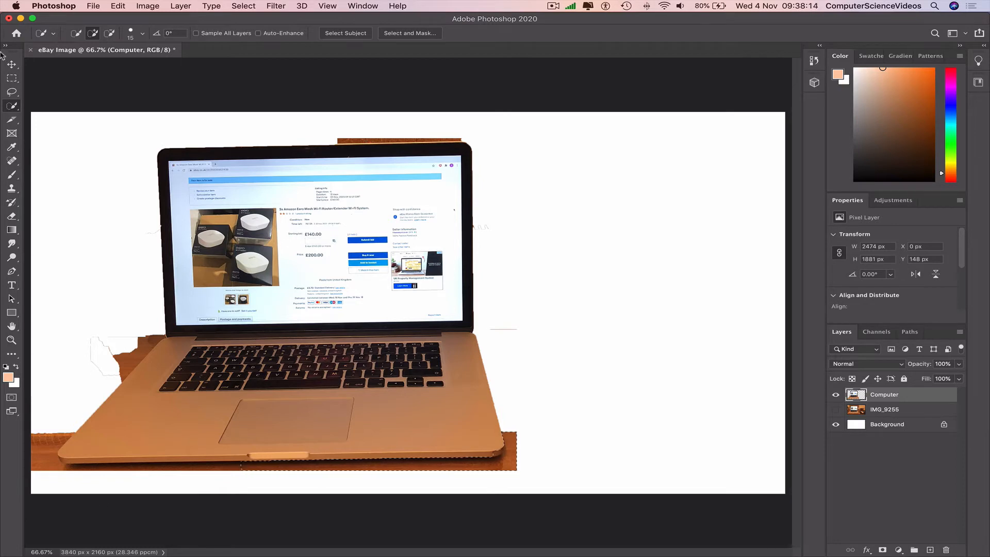
click(12, 78)
key(super+d)
Delete the remaining table patch left of the keyboard with the Quick Selection Tool and undo the extra selection at the front-right corner.
click(12, 107)
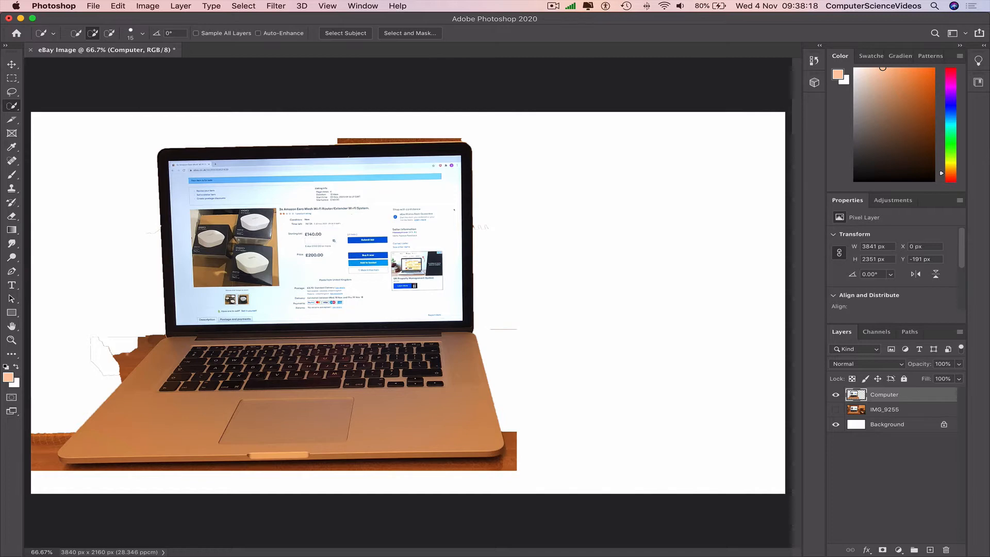
click(130, 360)
key(BackSpace)
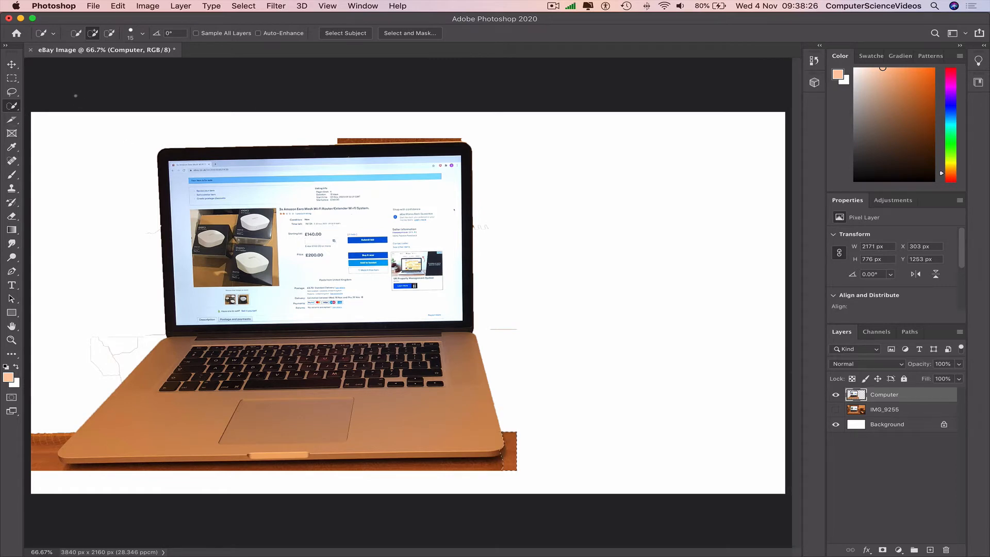
key(super+z)
Draw a rectangular selection about 356 × 273 px around the laptop's front-right corner.
scroll(526, 461, up, 5)
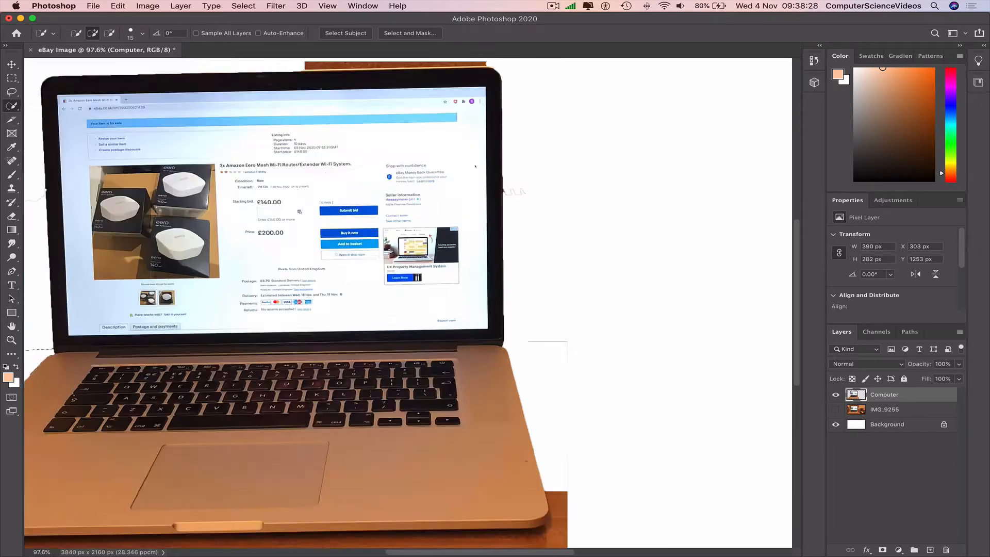
scroll(526, 462, down, 5)
scroll(527, 462, up, 3)
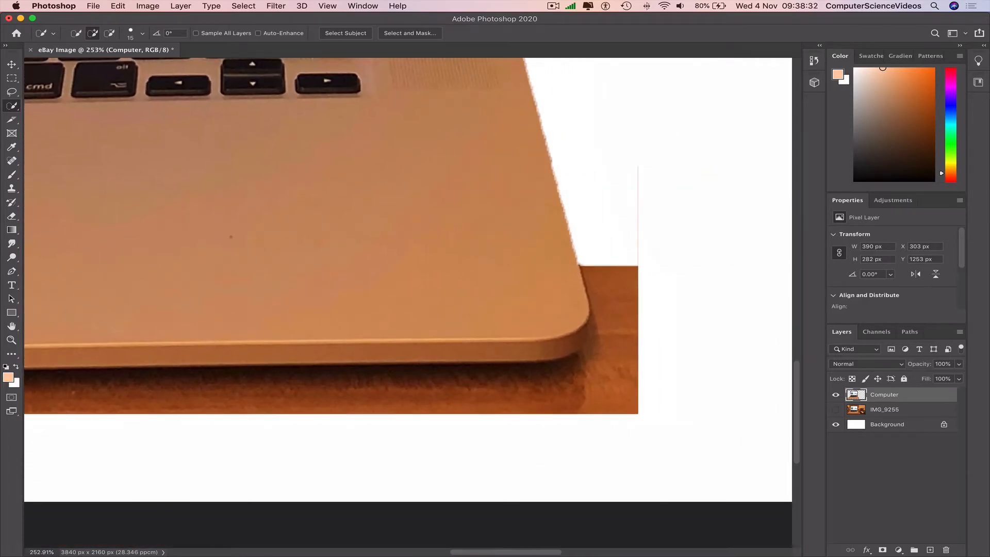
drag(19, 216, 58, 218)
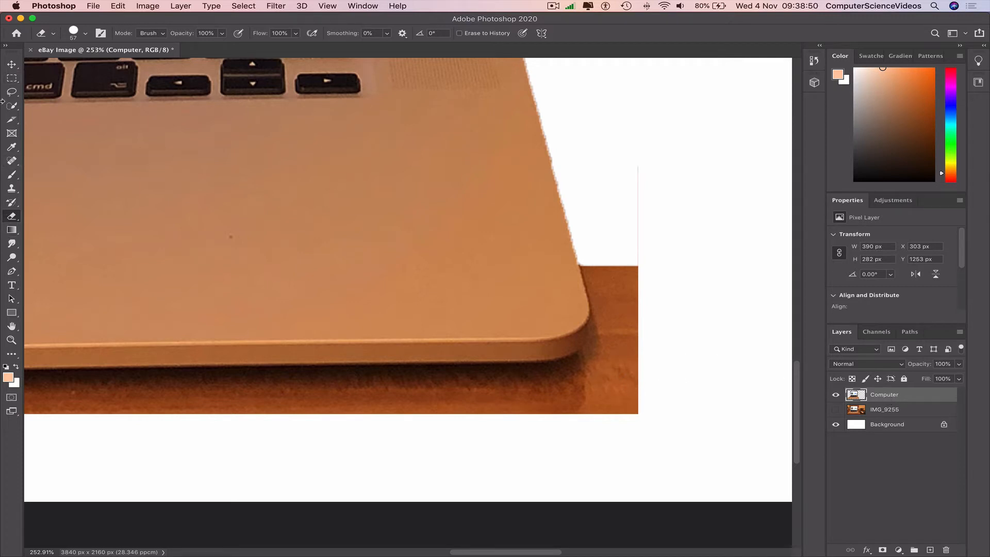
click(12, 79)
drag(741, 442, 476, 258)
Erase the table wood around the laptop's front-right corner inside the rectangular selection with the Eraser Tool.
click(11, 217)
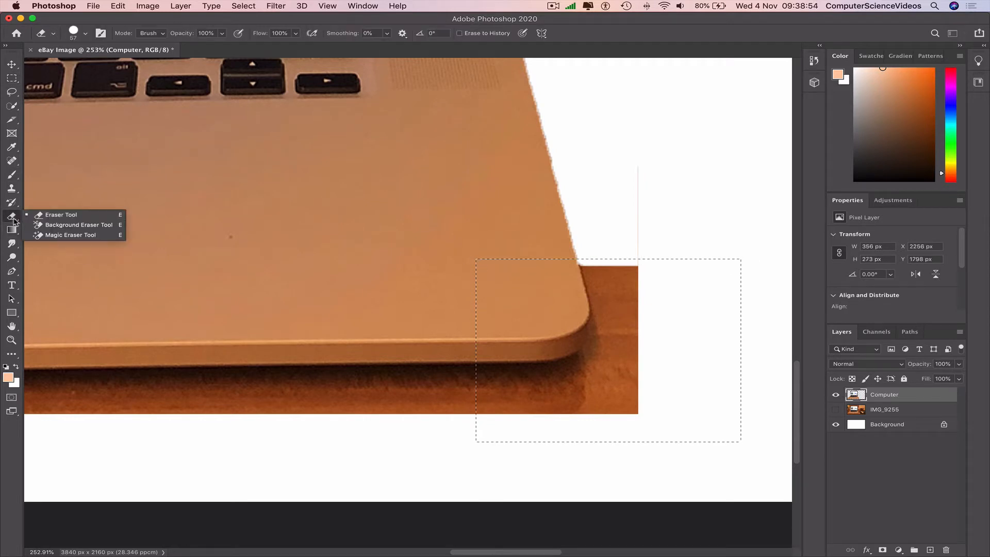
click(56, 214)
mouse_move(547, 410)
mouse_down()
mouse_move(667, 404)
mouse_move(628, 404)
mouse_move(672, 356)
mouse_move(598, 390)
mouse_move(633, 336)
mouse_move(638, 263)
mouse_move(635, 291)
mouse_move(614, 259)
mouse_move(608, 265)
mouse_move(619, 338)
mouse_move(602, 367)
mouse_move(555, 385)
mouse_move(462, 388)
mouse_move(573, 400)
mouse_move(455, 415)
mouse_up()
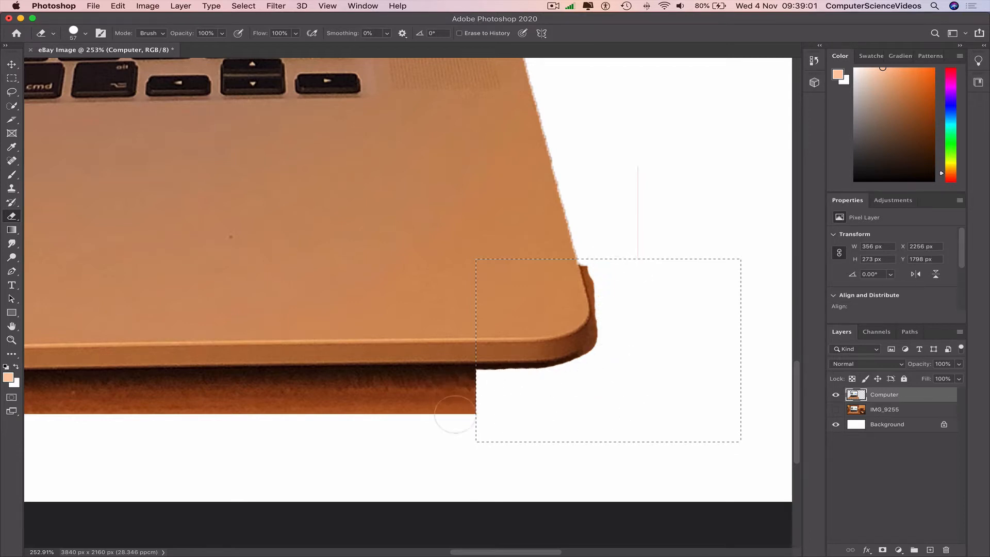
Try to quick-select and delete the leftover wood fringe around the front-right corner, and undo the deletion.
click(13, 105)
click(67, 116)
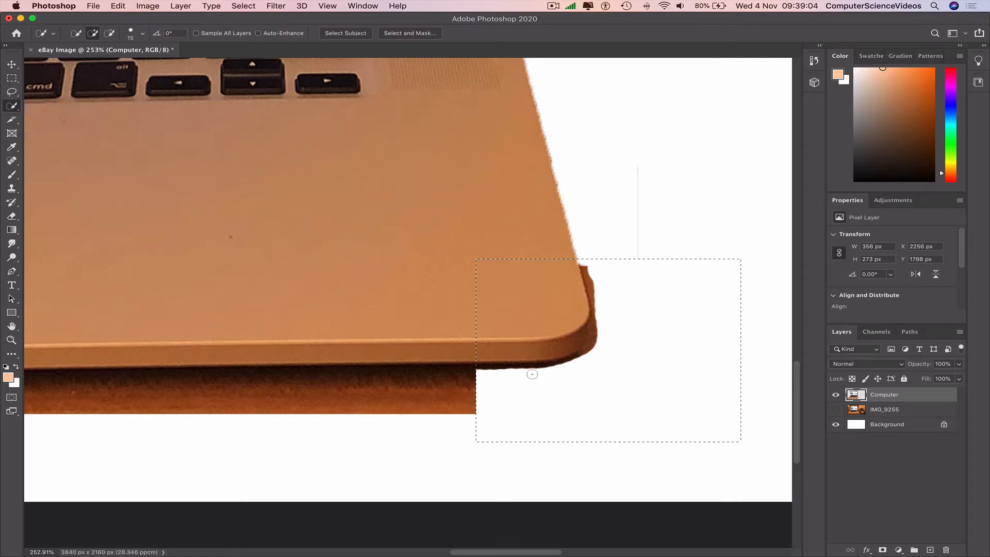
click(524, 370)
key(Delete)
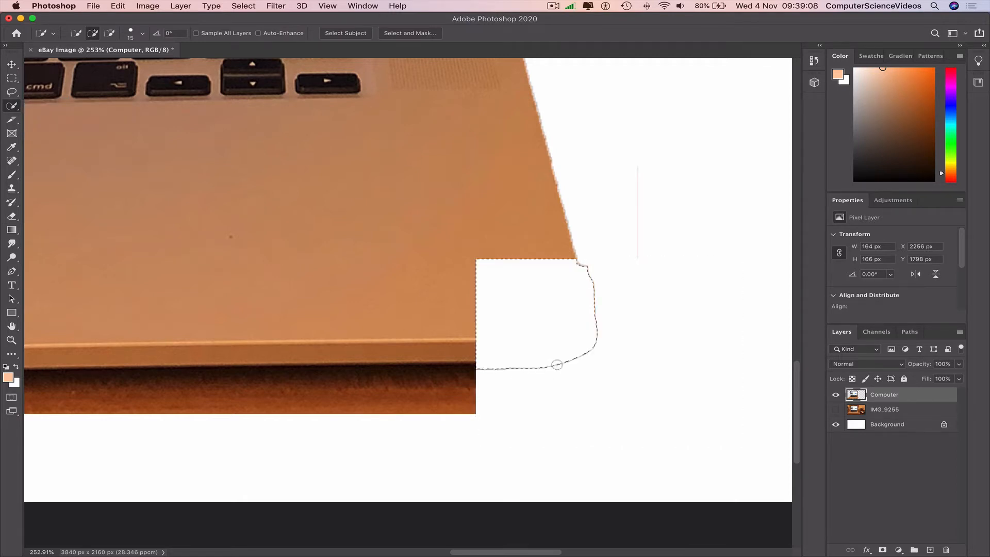
key(super+z)
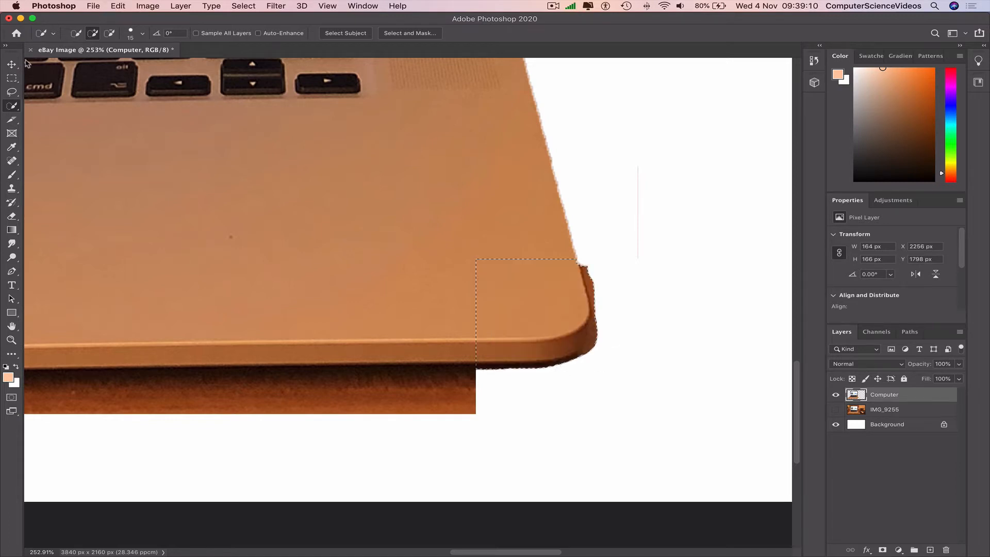
click(19, 110)
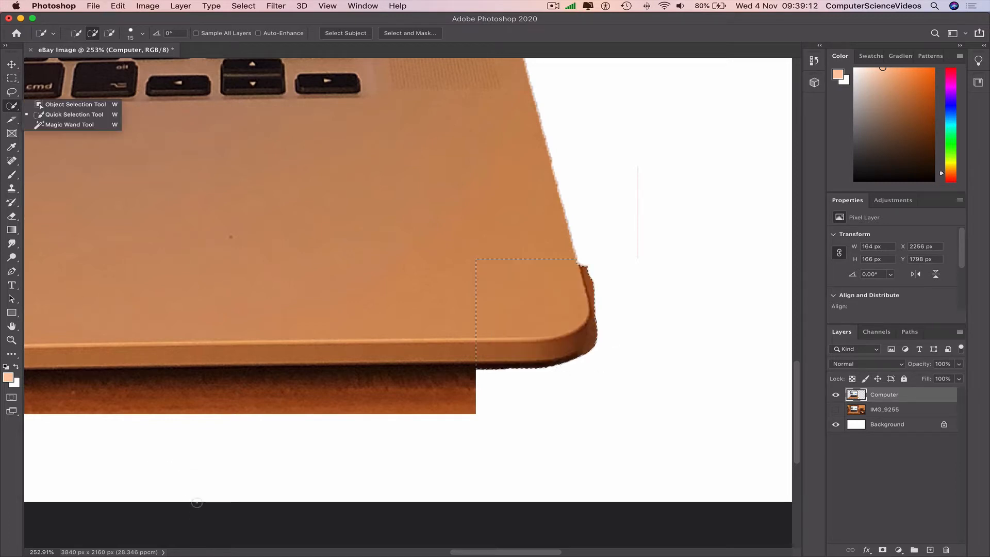
click(66, 115)
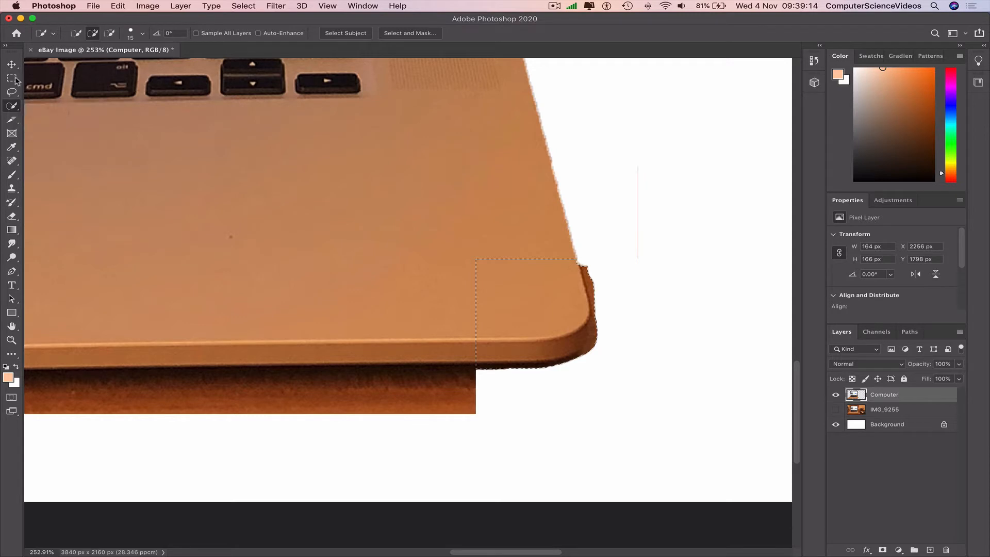
Deselect and erase the wood fringe closely around the laptop's front-right corner with the Eraser Tool.
click(11, 80)
click(385, 445)
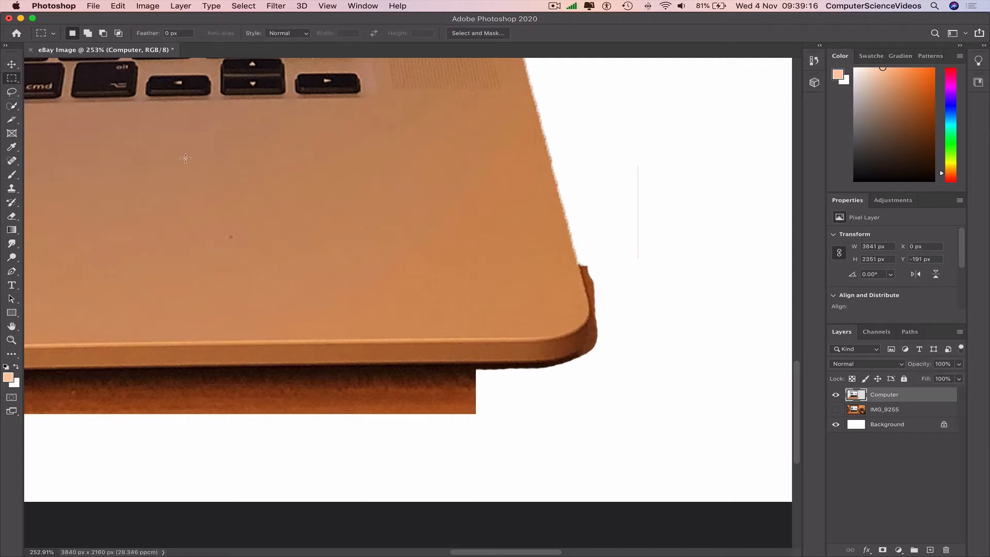
scroll(607, 388, up, 6)
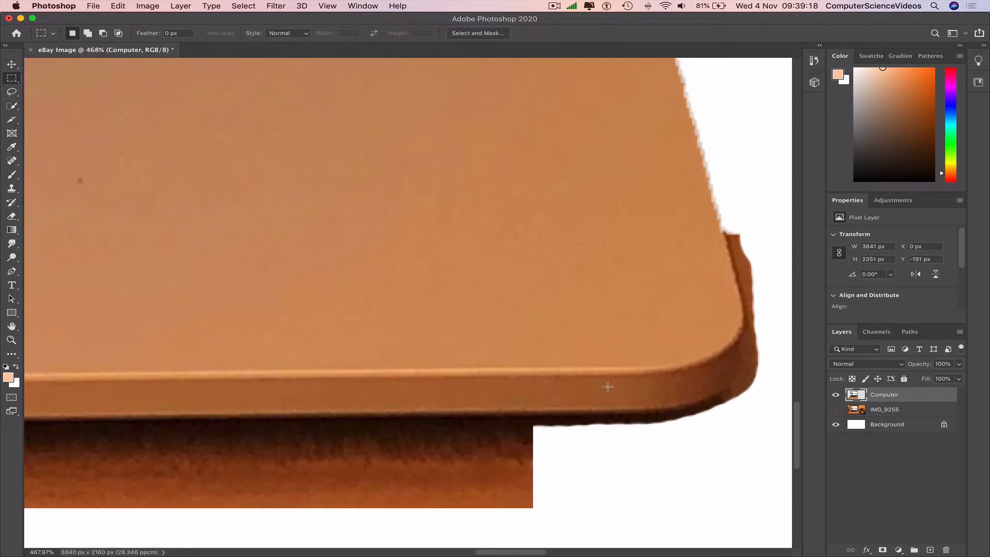
scroll(608, 387, up, 1)
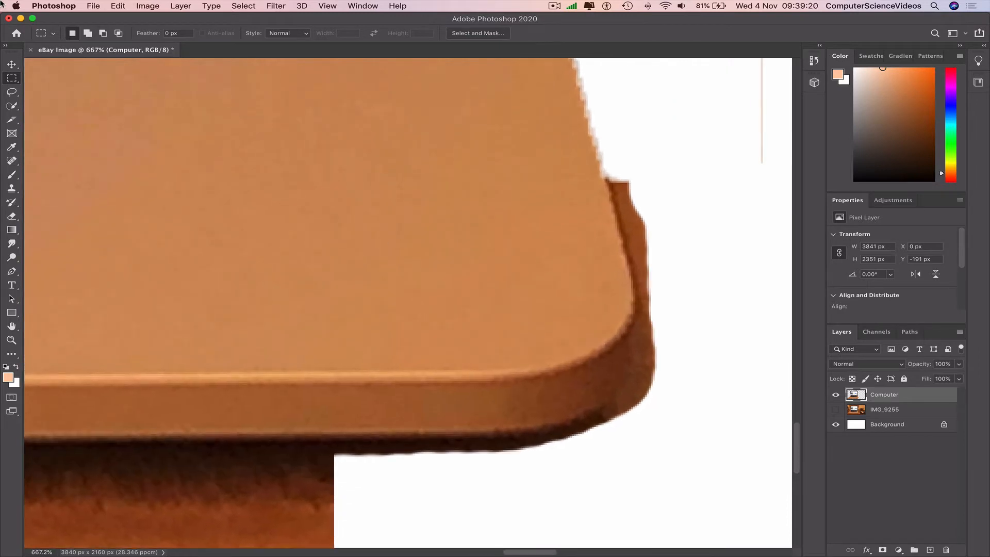
right_click(8, 221)
click(51, 212)
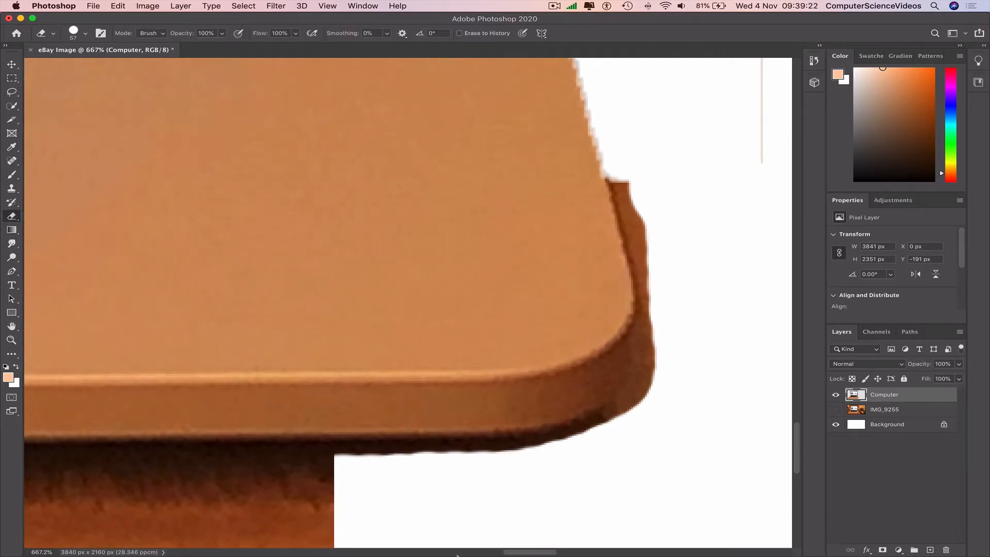
click(365, 496)
mouse_move(365, 496)
mouse_down()
mouse_move(525, 492)
mouse_move(634, 461)
mouse_move(676, 408)
mouse_move(701, 283)
mouse_move(668, 161)
mouse_up()
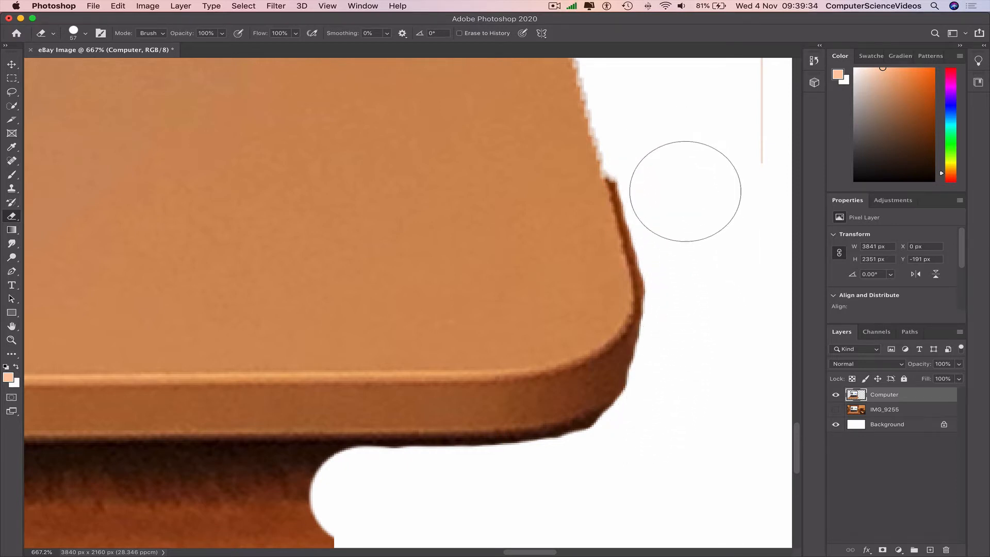
Erase the stray outline left over in the white area to the right of the laptop.
scroll(685, 191, down, 6)
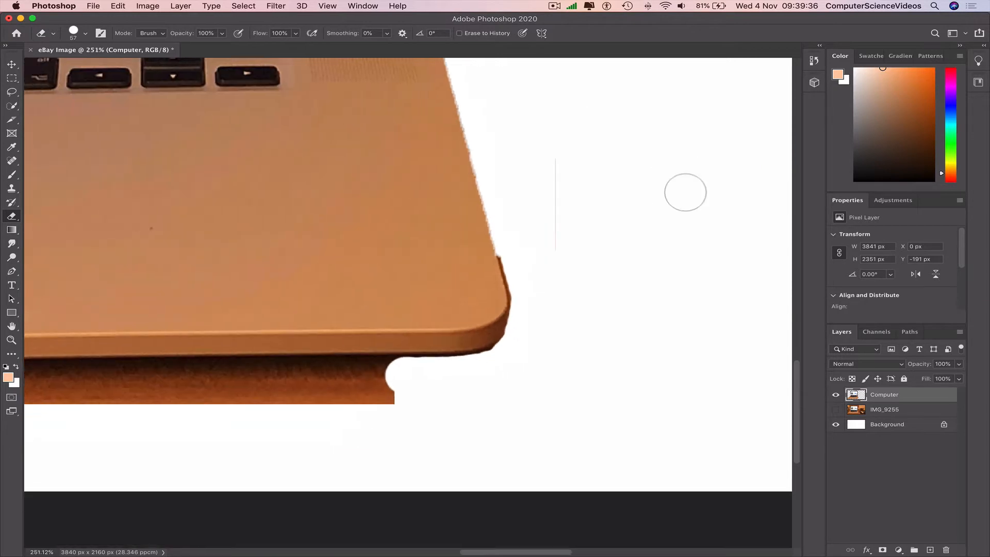
scroll(686, 193, down, 4)
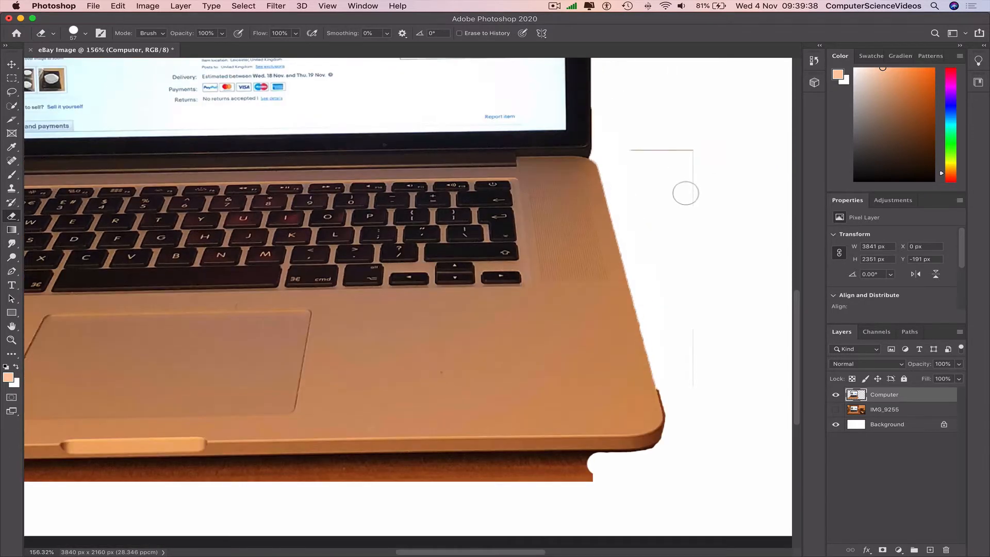
mouse_move(686, 193)
mouse_down()
mouse_move(681, 116)
mouse_move(680, 158)
mouse_move(625, 150)
mouse_move(703, 396)
mouse_up()
Erase the stray outlines in the white area to the left of the laptop's keyboard.
scroll(627, 394, left, 10)
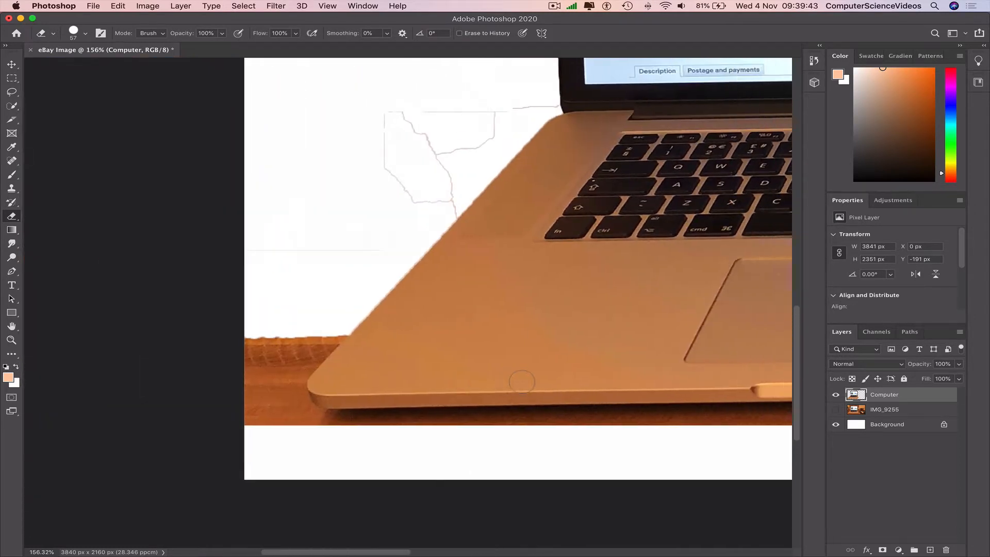
scroll(522, 382, right, 5)
mouse_move(187, 128)
mouse_down()
mouse_move(298, 167)
mouse_move(405, 84)
mouse_move(310, 200)
mouse_move(366, 155)
mouse_move(335, 197)
mouse_move(364, 181)
mouse_move(396, 128)
mouse_move(327, 125)
mouse_move(275, 144)
mouse_move(325, 107)
mouse_move(382, 115)
mouse_move(307, 140)
mouse_move(413, 97)
mouse_move(451, 106)
mouse_up()
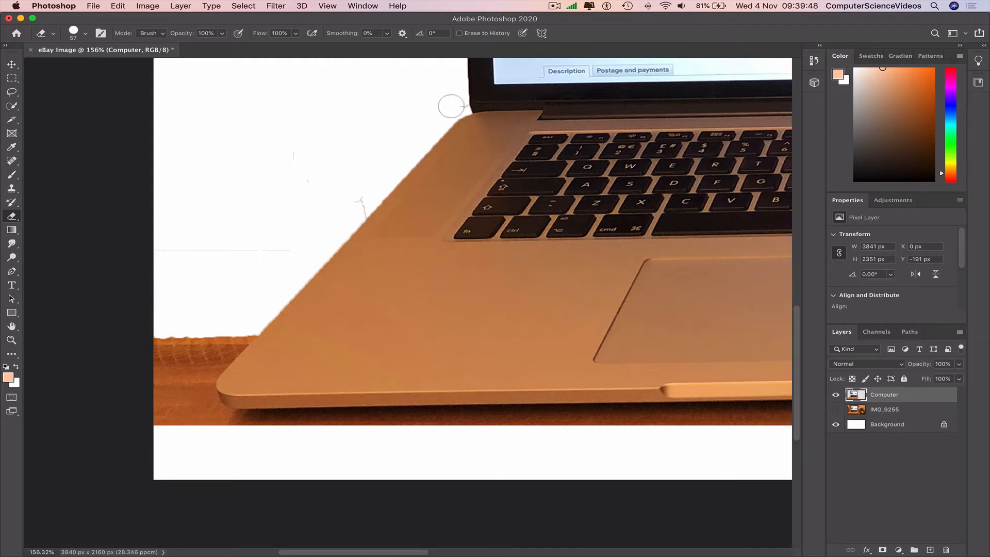
mouse_move(379, 120)
mouse_down()
mouse_move(308, 137)
mouse_move(283, 164)
mouse_move(350, 175)
mouse_up()
drag(297, 235, 277, 220)
drag(176, 242, 163, 242)
Erase the table wood around the laptop's front-left corner and below the left and middle parts of its front edge.
mouse_move(181, 332)
mouse_down()
mouse_move(151, 436)
mouse_move(152, 325)
mouse_move(158, 377)
mouse_move(197, 328)
mouse_move(180, 436)
mouse_move(180, 407)
mouse_move(175, 430)
mouse_move(198, 426)
mouse_move(203, 358)
mouse_move(241, 327)
mouse_move(205, 360)
mouse_move(183, 412)
mouse_move(251, 428)
mouse_move(480, 427)
mouse_up()
scroll(424, 435, right, 3)
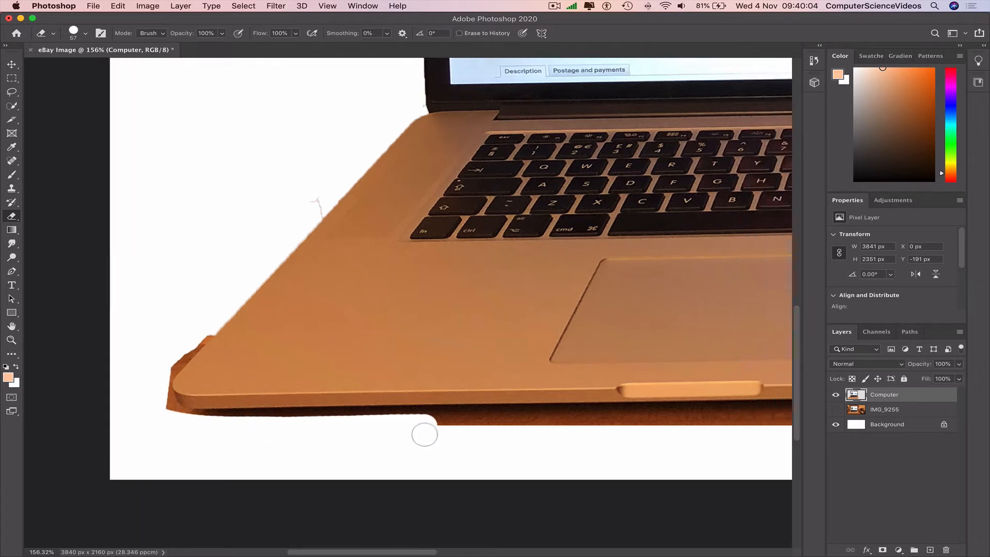
scroll(424, 435, right, 15)
drag(163, 430, 600, 428)
Erase the remaining table strip below the laptop's front edge up to the front-right corner.
scroll(600, 428, right, 20)
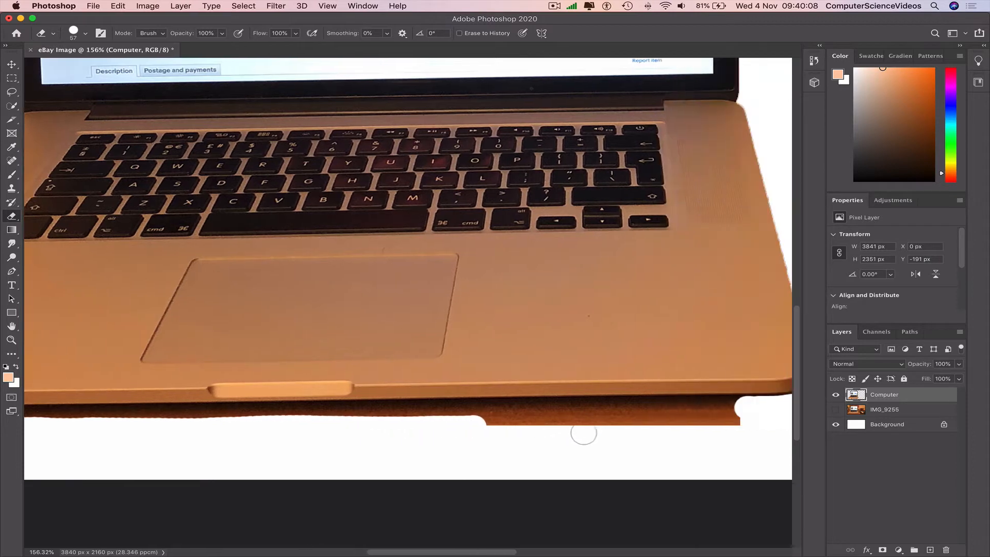
mouse_move(454, 429)
mouse_down()
mouse_move(155, 420)
mouse_move(444, 418)
mouse_move(31, 420)
mouse_move(216, 402)
mouse_up()
scroll(535, 289, up, 5)
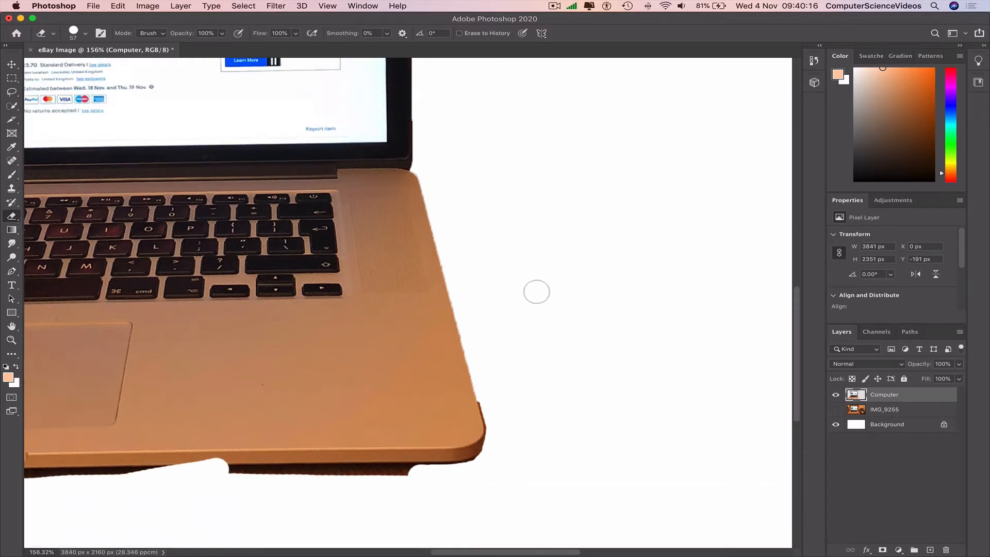
scroll(534, 303, down, 10)
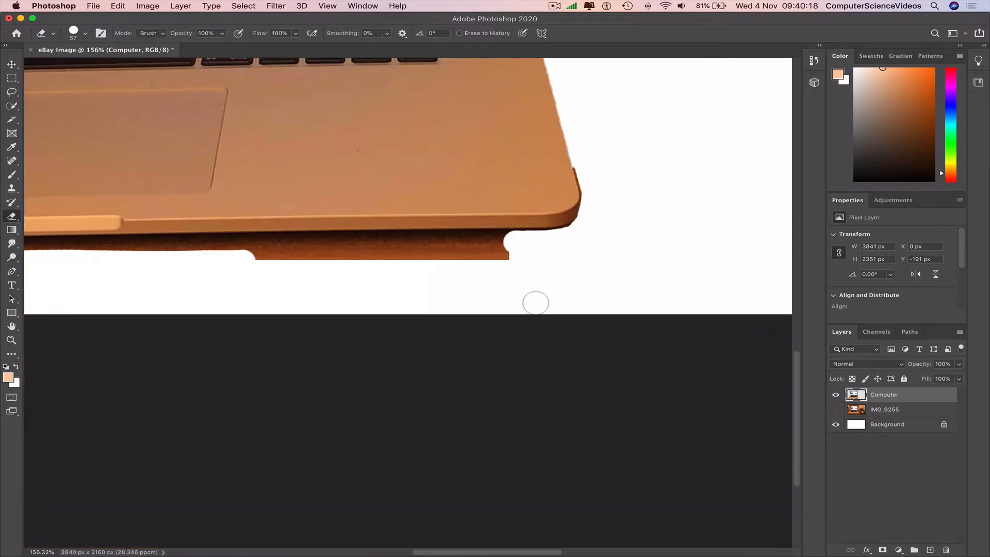
mouse_move(515, 250)
mouse_down()
mouse_move(240, 259)
mouse_move(477, 256)
mouse_up()
Thin out the wood strip above the laptop screen and erase the stray line along the top with the Eraser Tool.
scroll(644, 257, up, 20)
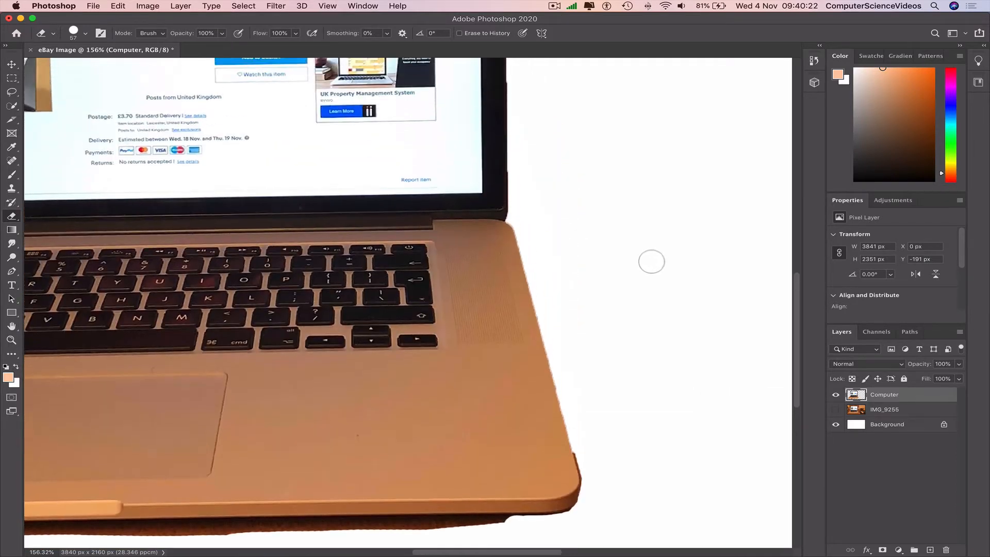
scroll(649, 263, up, 6)
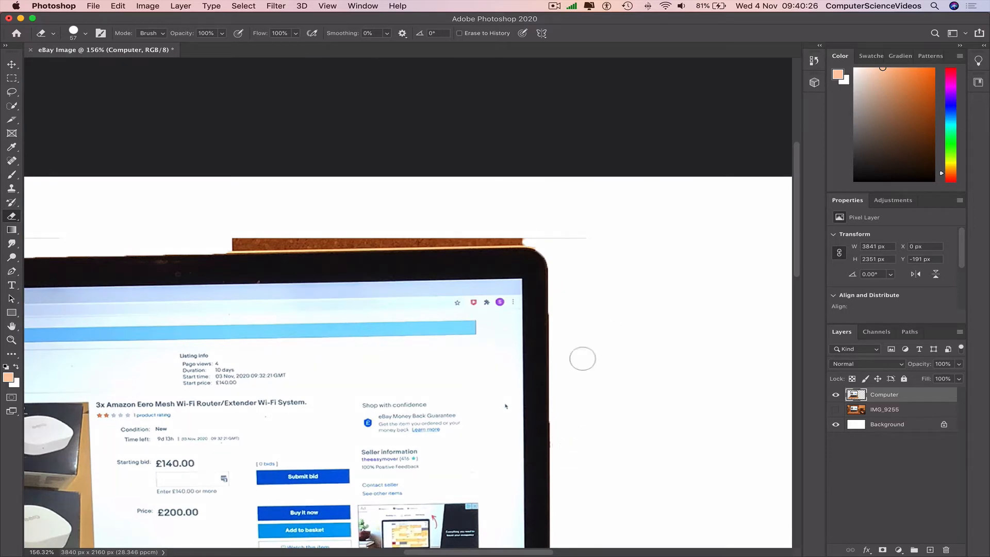
drag(585, 239, 212, 230)
scroll(515, 230, left, 10)
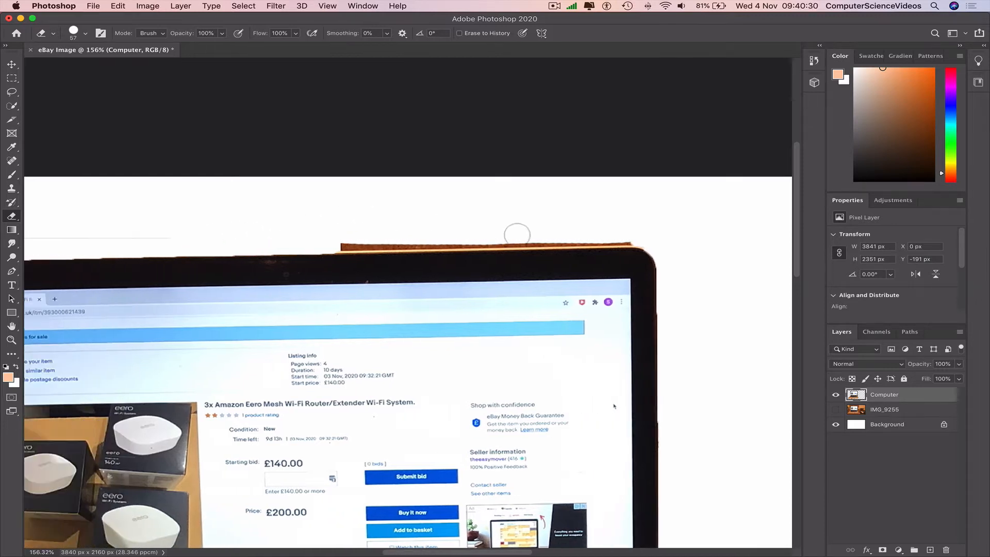
scroll(517, 234, left, 5)
drag(545, 234, 189, 234)
Erase the stray marks beside the left edge of the screen and keyboard.
scroll(334, 243, down, 10)
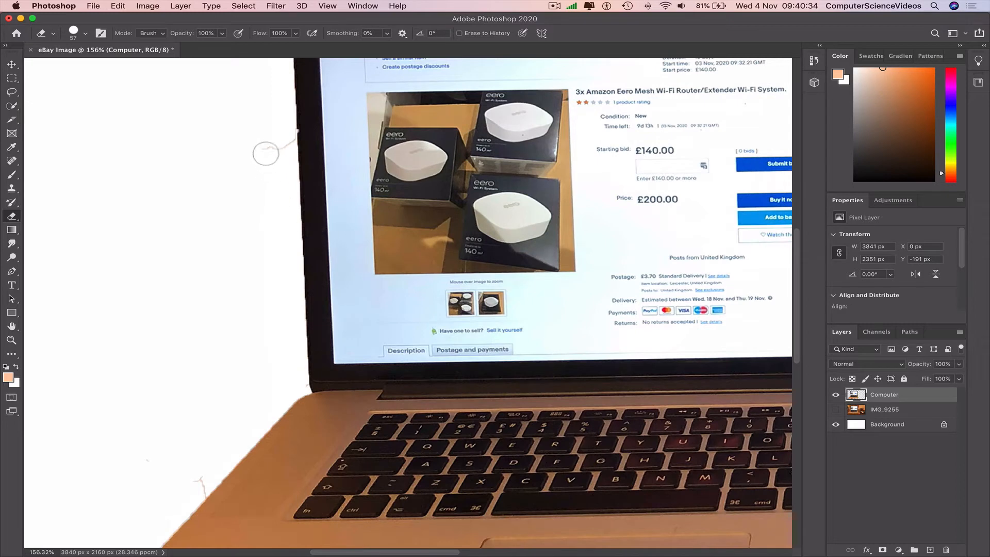
drag(266, 154, 272, 149)
scroll(261, 347, down, 4)
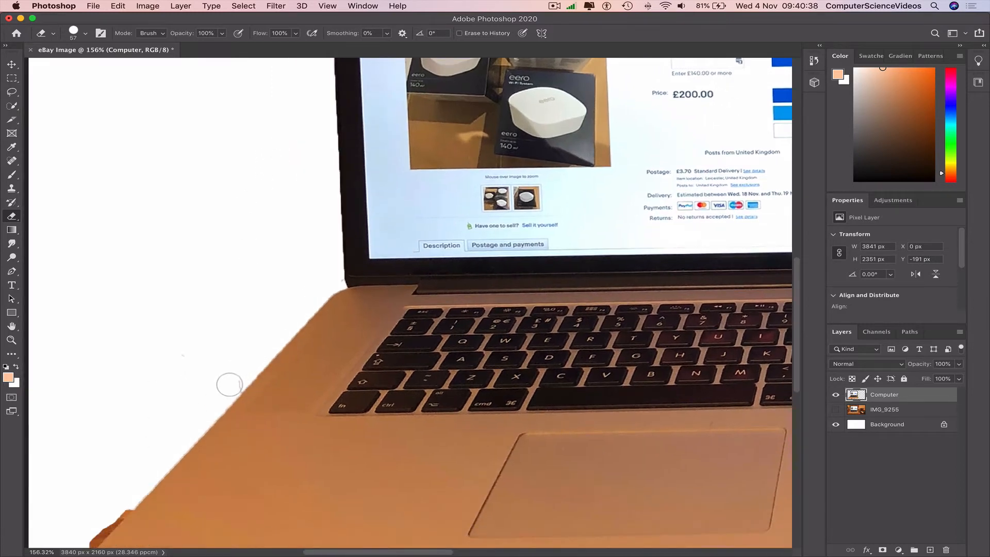
Trim the wood fringe around the laptop's front-left corner with the Eraser Tool.
scroll(261, 353, down, 10)
scroll(294, 338, left, 3)
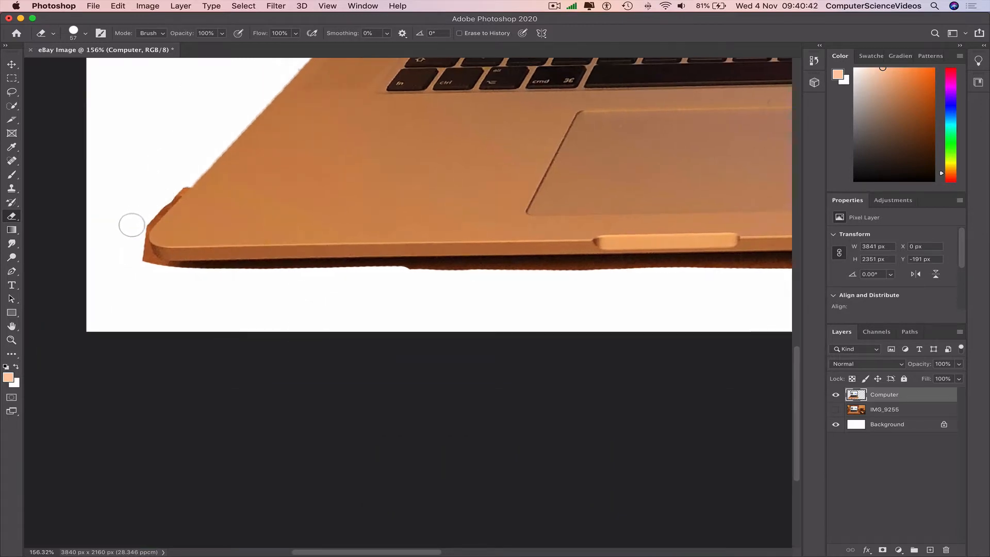
mouse_move(130, 247)
mouse_down()
mouse_move(149, 275)
mouse_move(369, 295)
mouse_up()
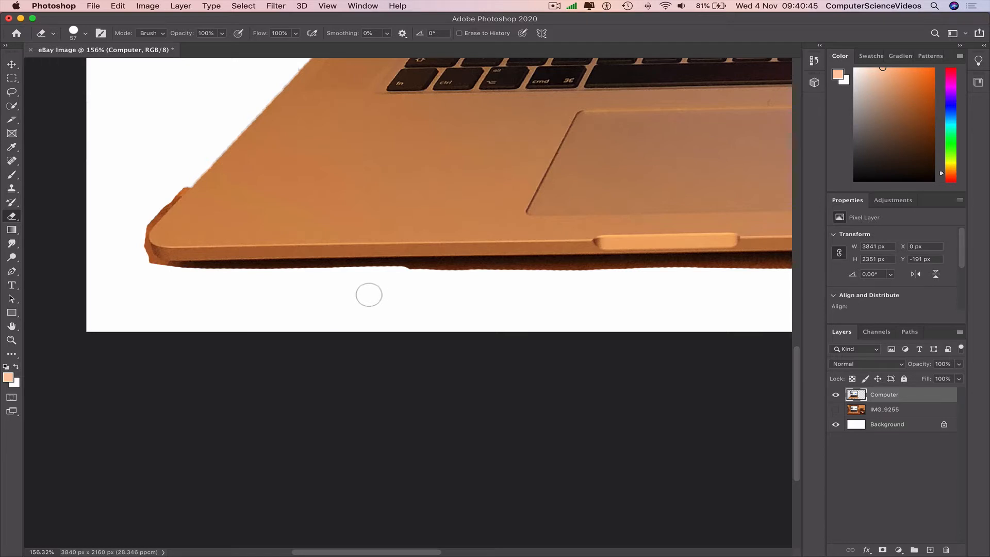
Delete the first small wood patches on the slanted side of the front-left corner using the Quick Selection Tool.
click(11, 106)
click(68, 117)
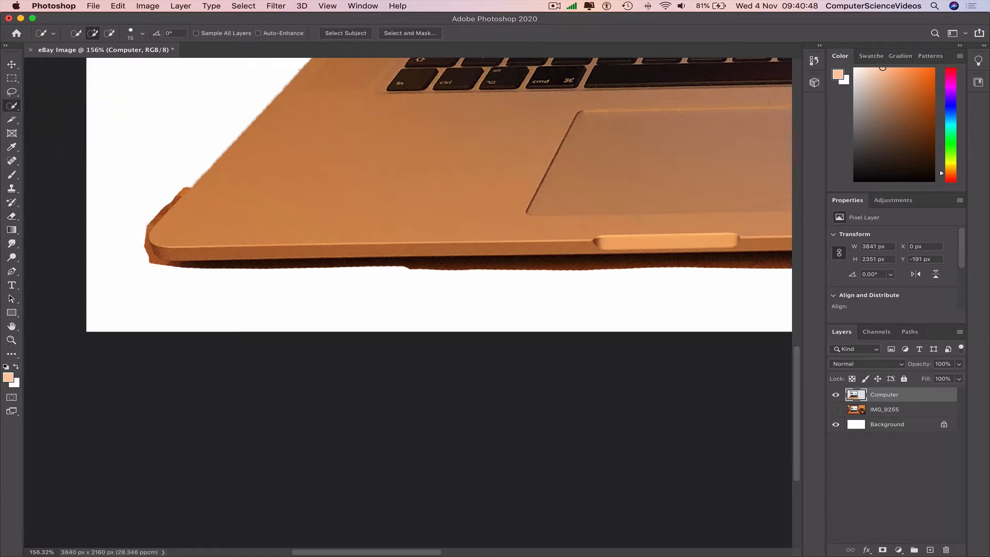
click(148, 225)
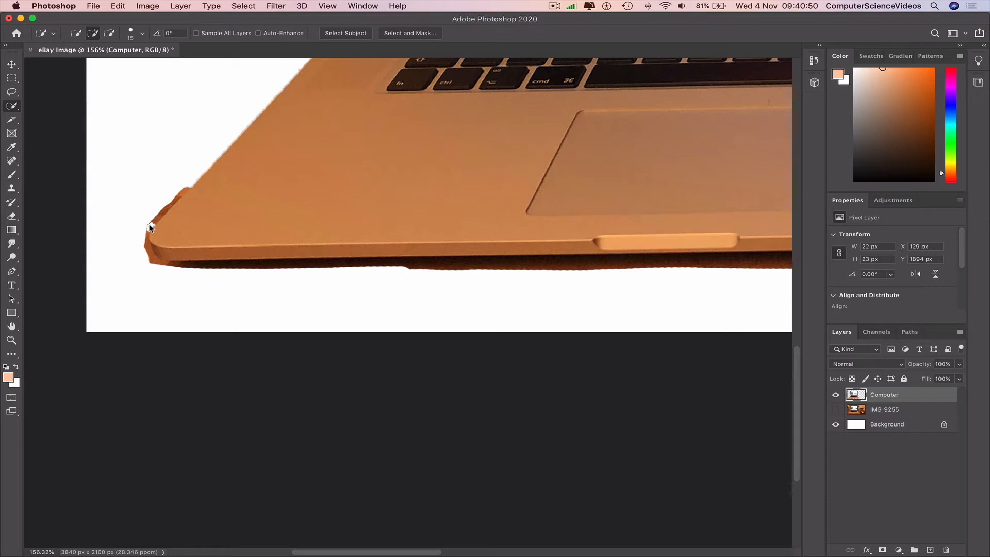
scroll(157, 192, up, 4)
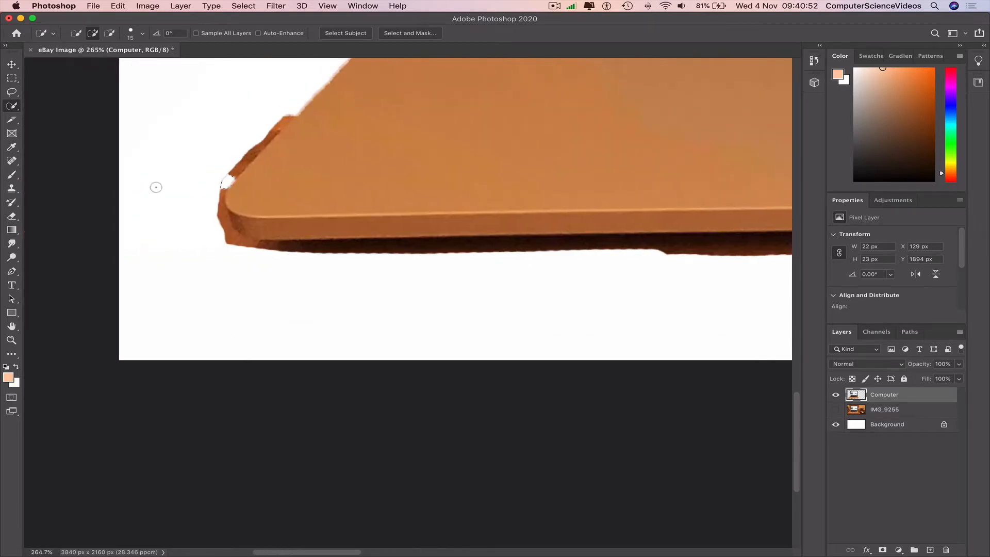
scroll(255, 204, up, 5)
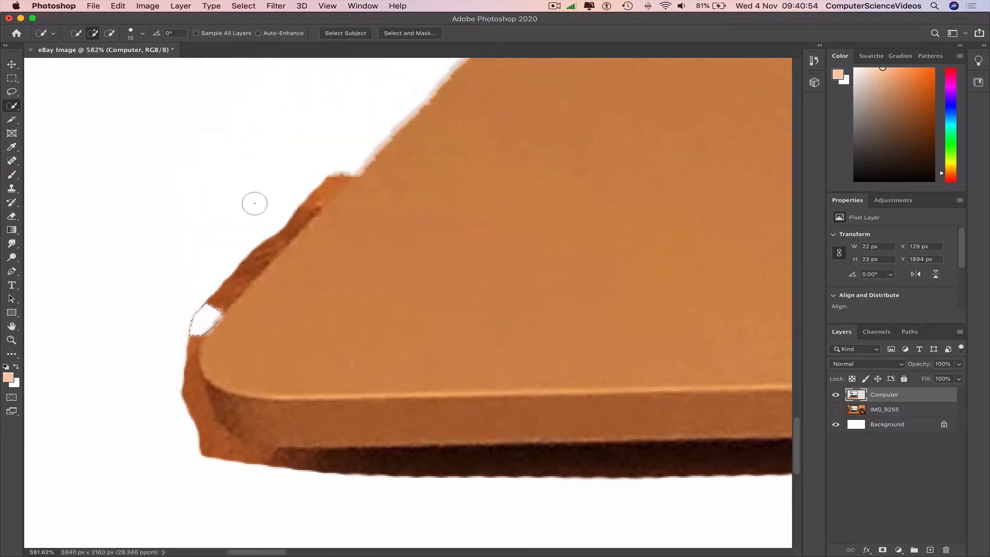
key(Delete)
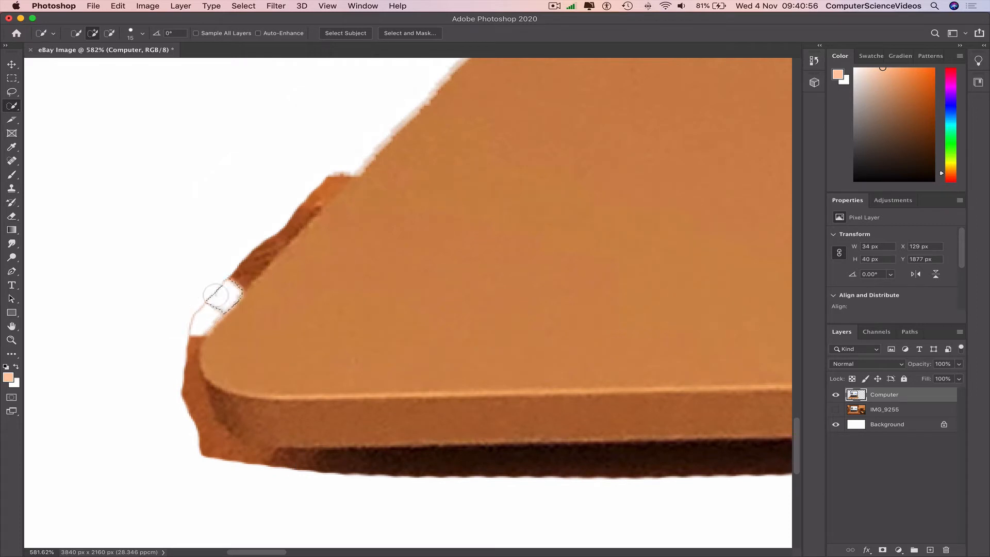
Select and delete the remaining wood patches along the slanted side of the laptop's front-left corner with the Quick Selection Tool.
drag(261, 267, 248, 265)
key(super+z)
click(251, 262)
key(Delete)
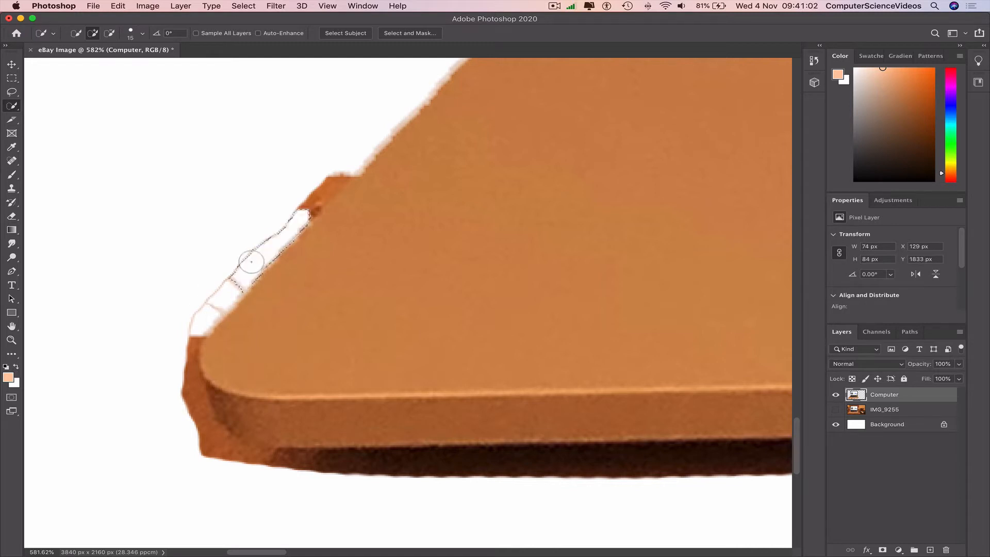
key(Delete)
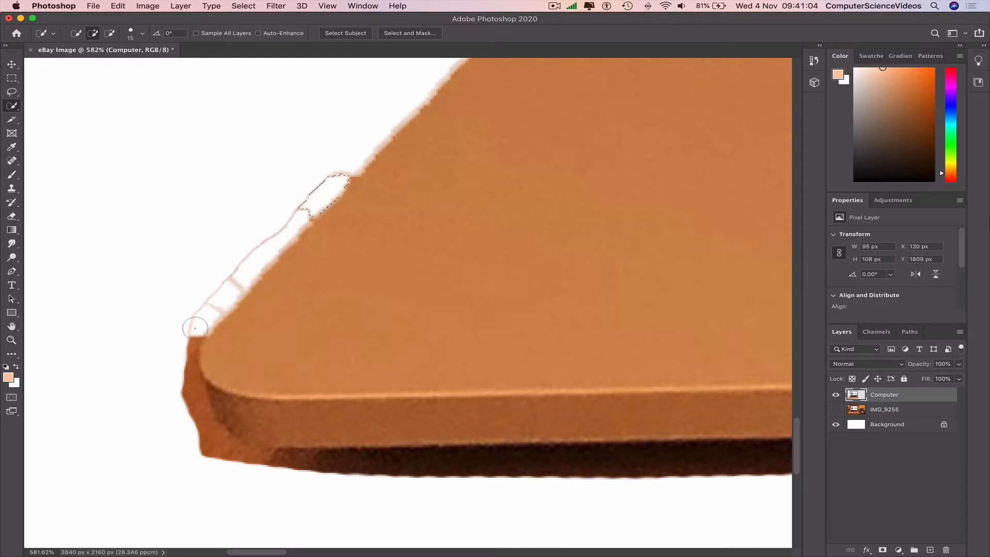
Delete the wood fringe around the rounded outer side of the front-left corner, down to its lowest point.
key(Delete)
click(193, 381)
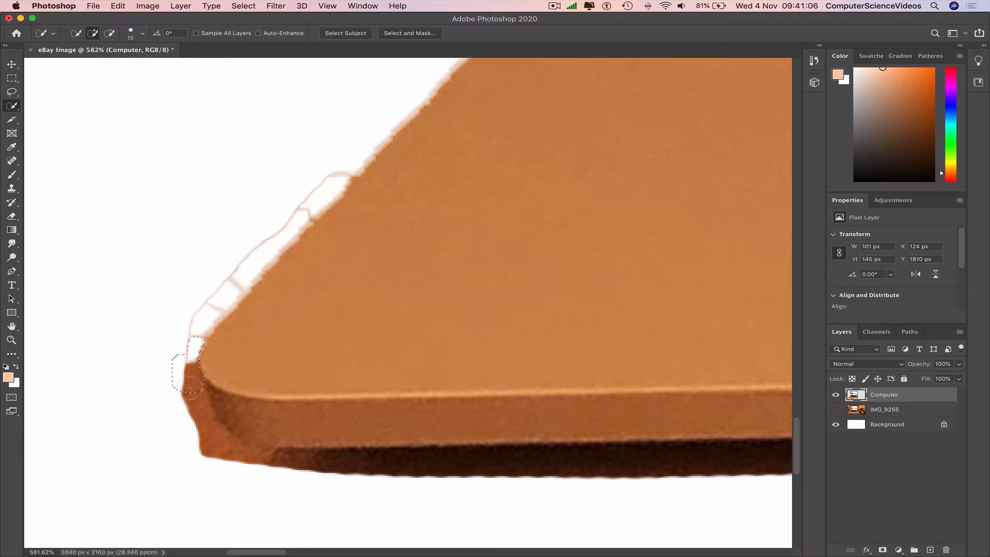
key(Delete)
key(Delete)
click(214, 441)
key(Delete)
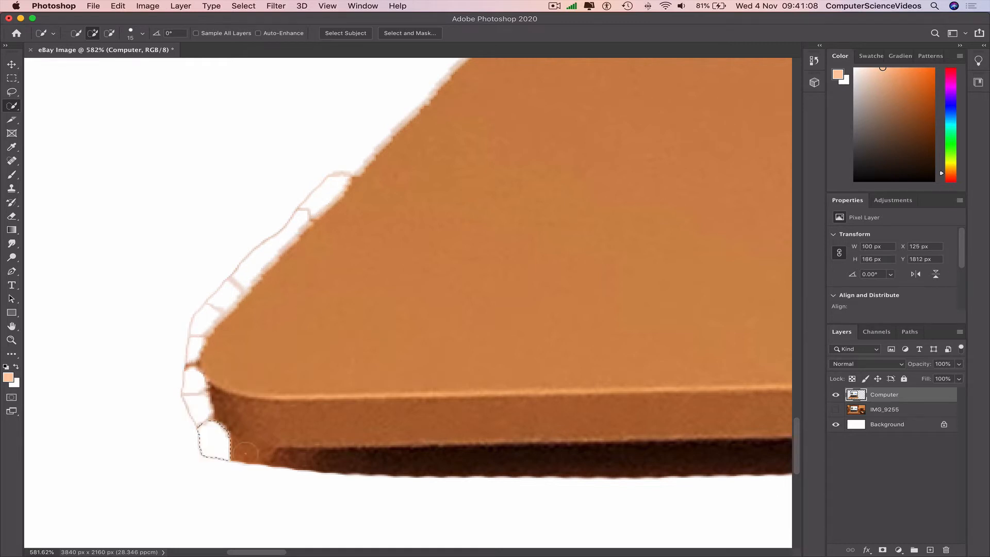
Select and delete the small wood and shadow patches beneath the front-left corner, one after another.
key(Delete)
click(236, 454)
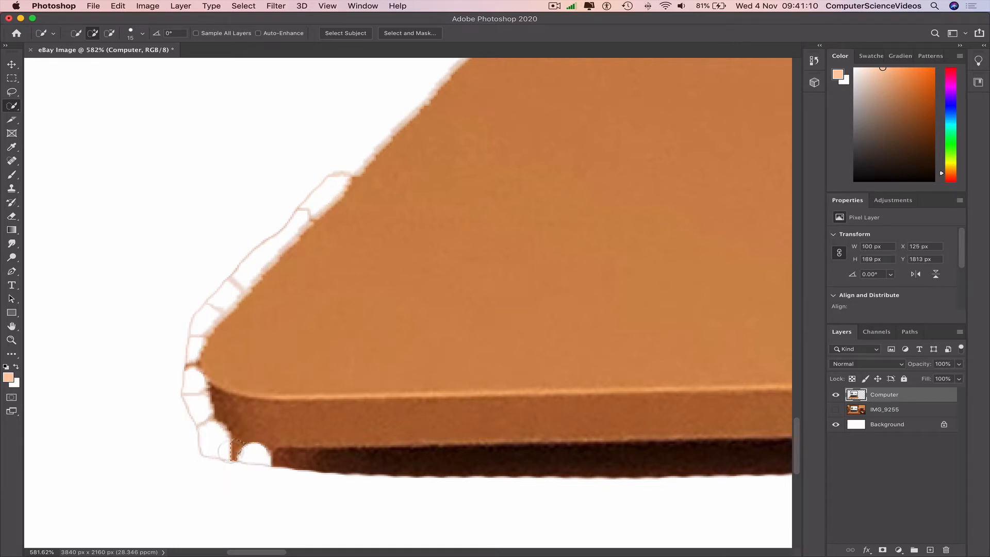
key(Delete)
click(286, 458)
key(Delete)
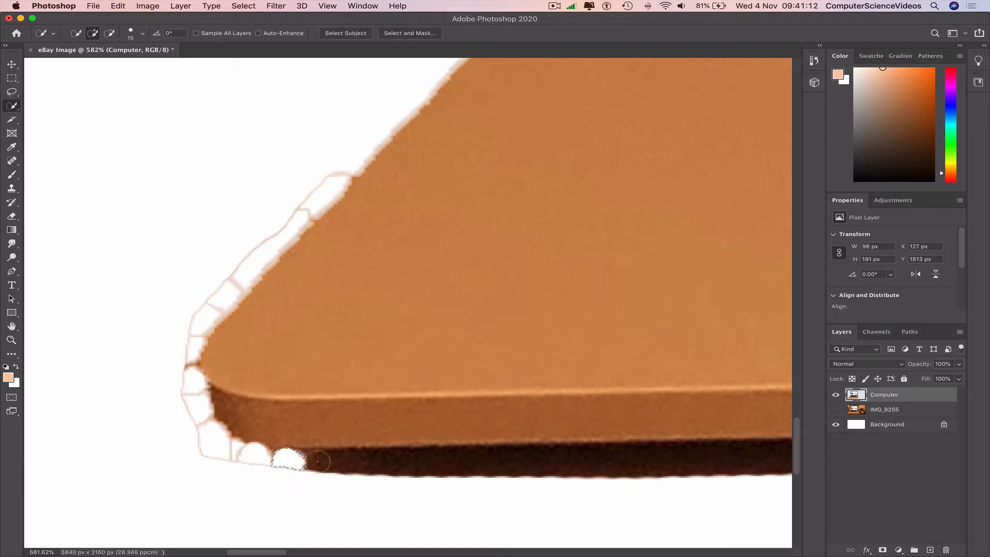
click(323, 462)
click(403, 462)
key(Delete)
Remove the dark shadow strip under the left stretch of the laptop's front edge, section by section.
scroll(405, 464, right, 10)
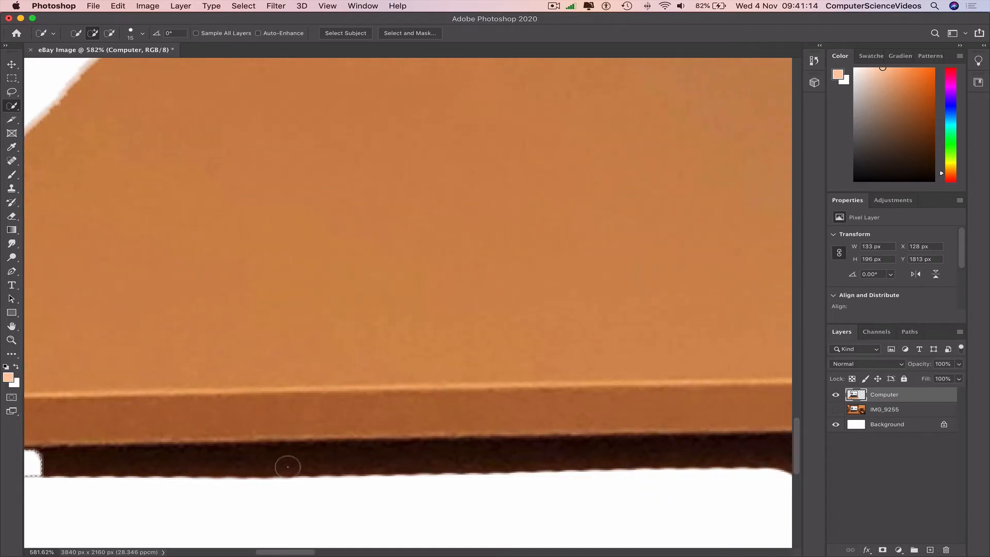
scroll(287, 467, left, 1)
click(395, 465)
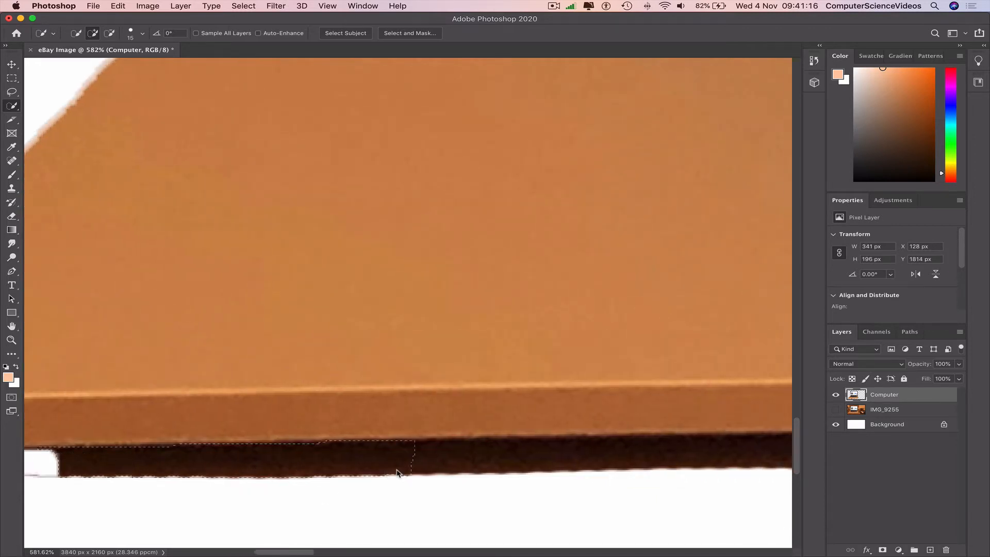
key(Delete)
scroll(436, 464, right, 2)
scroll(95, 464, left, 1)
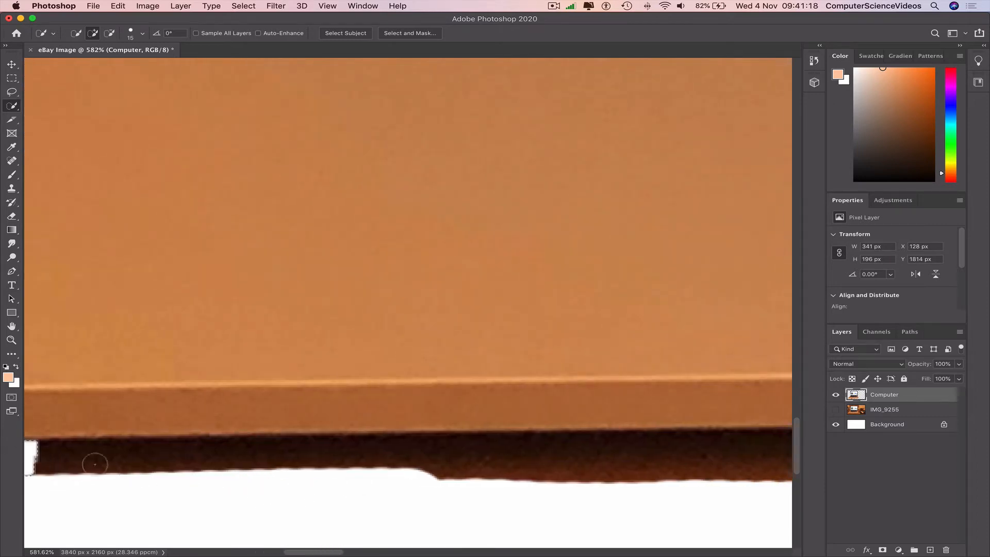
key(Delete)
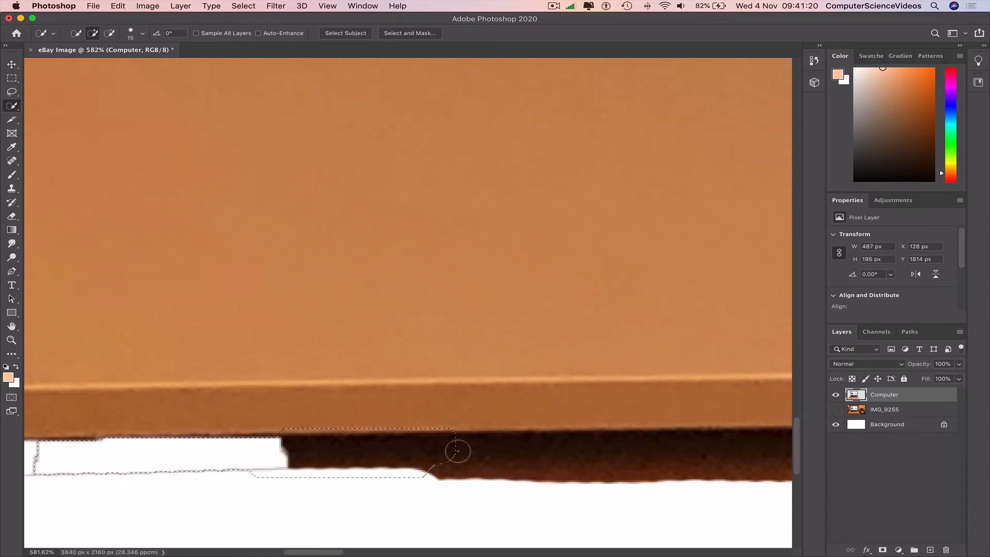
click(456, 451)
key(Delete)
Delete the shadow strip under the front edge from left of the trackpad to beneath the opening notch.
scroll(458, 452, right, 15)
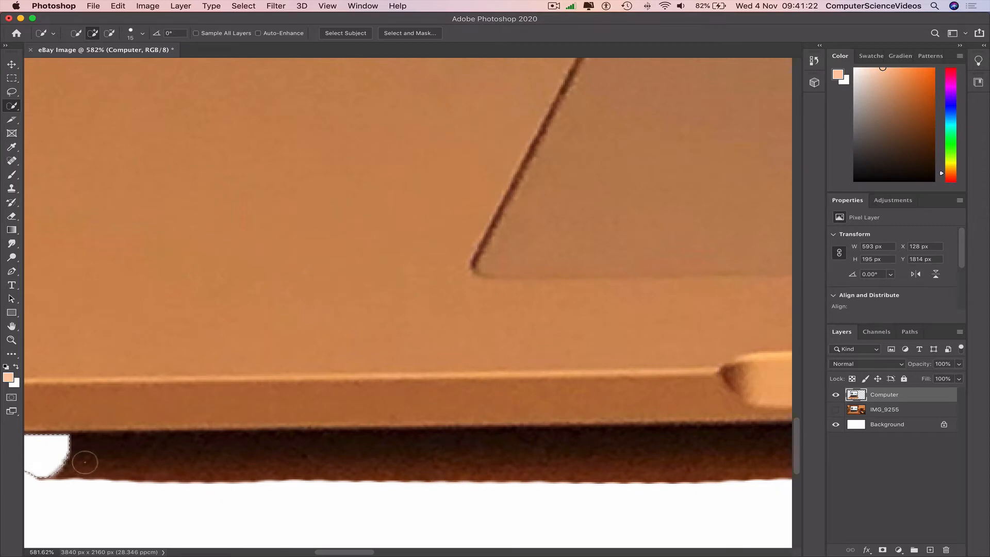
click(549, 468)
key(Delete)
scroll(547, 467, down, 5)
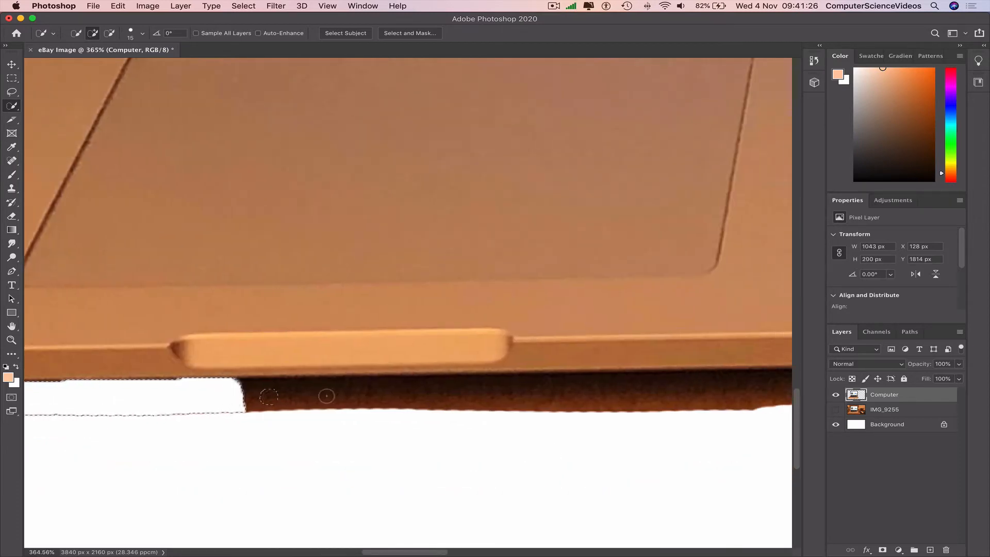
key(Delete)
Delete the shadow strip under the front edge from the notch towards the front-right corner.
scroll(490, 400, right, 10)
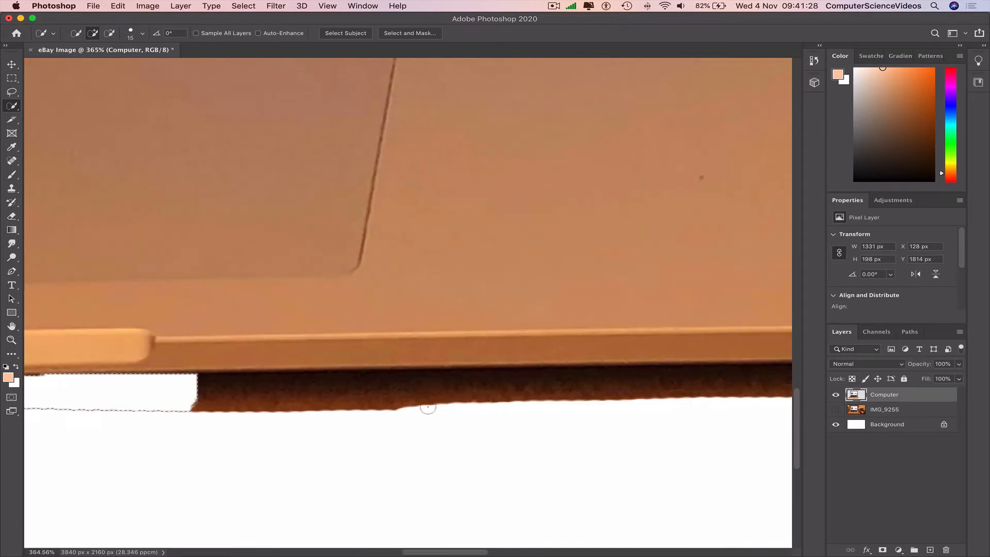
click(563, 393)
key(Delete)
scroll(562, 392, right, 15)
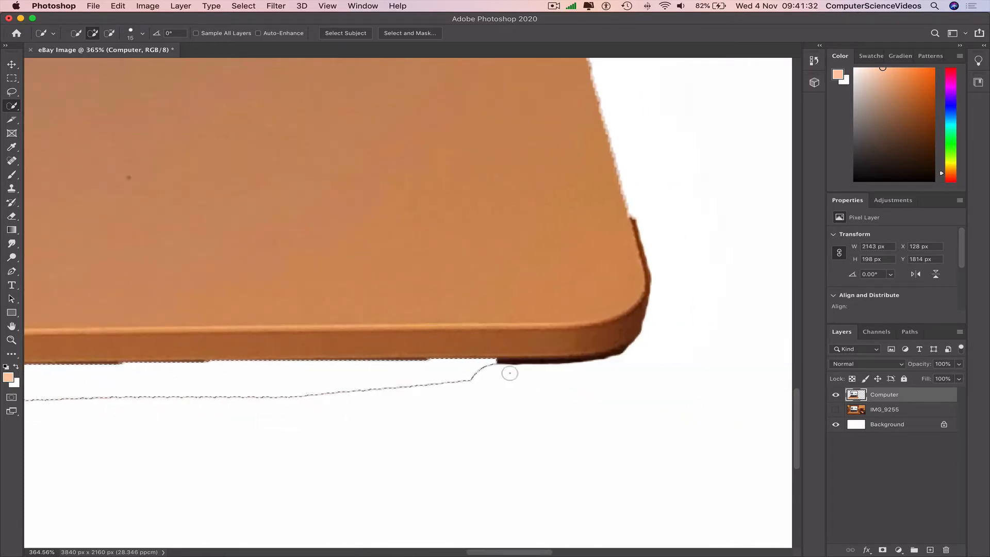
Delete the first short piece of shadow under the front-right corner and clear the selection.
scroll(510, 373, up, 10)
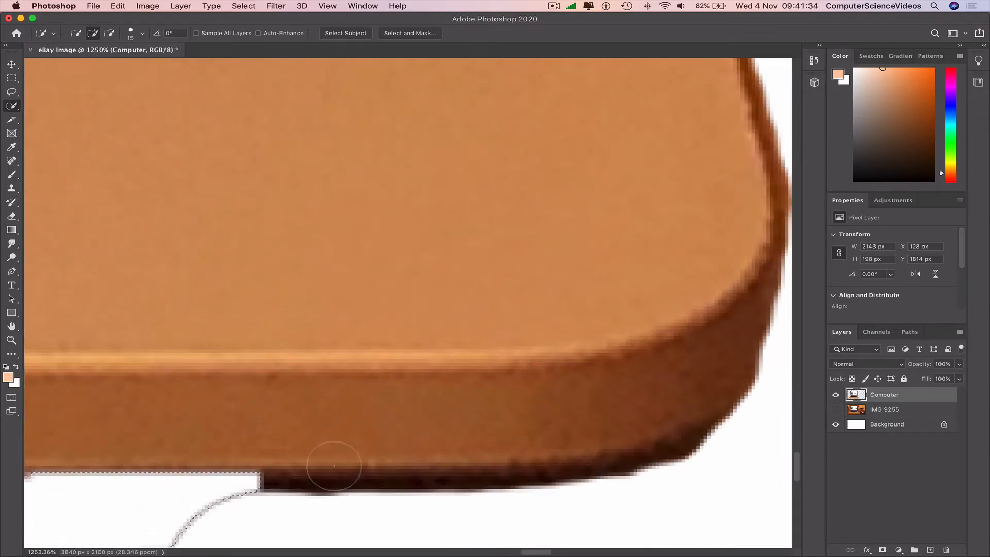
scroll(335, 466, down, 3)
drag(288, 414, 320, 412)
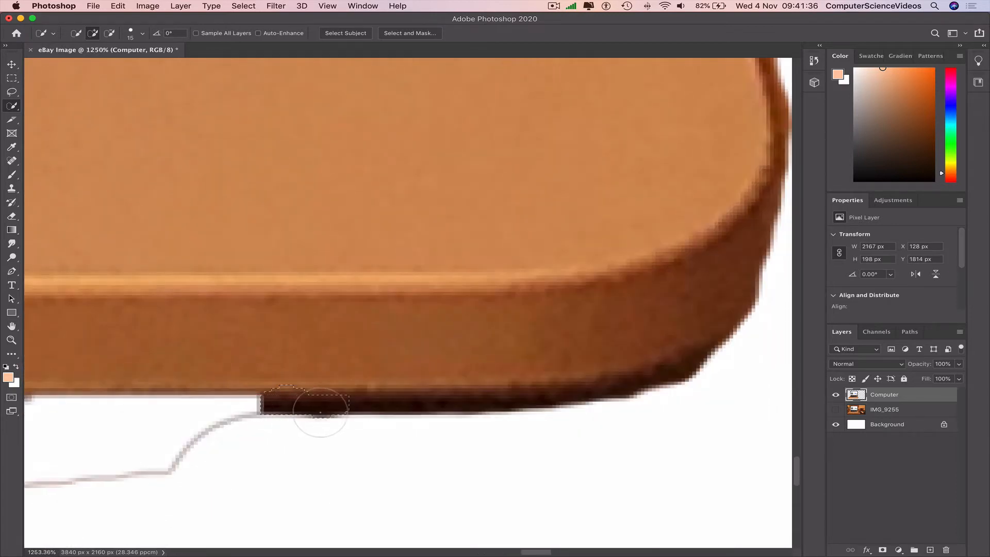
key(Delete)
key(super+d)
Try to delete the next piece of shadow under the front-right corner with the Quick Selection Tool.
drag(378, 403, 456, 410)
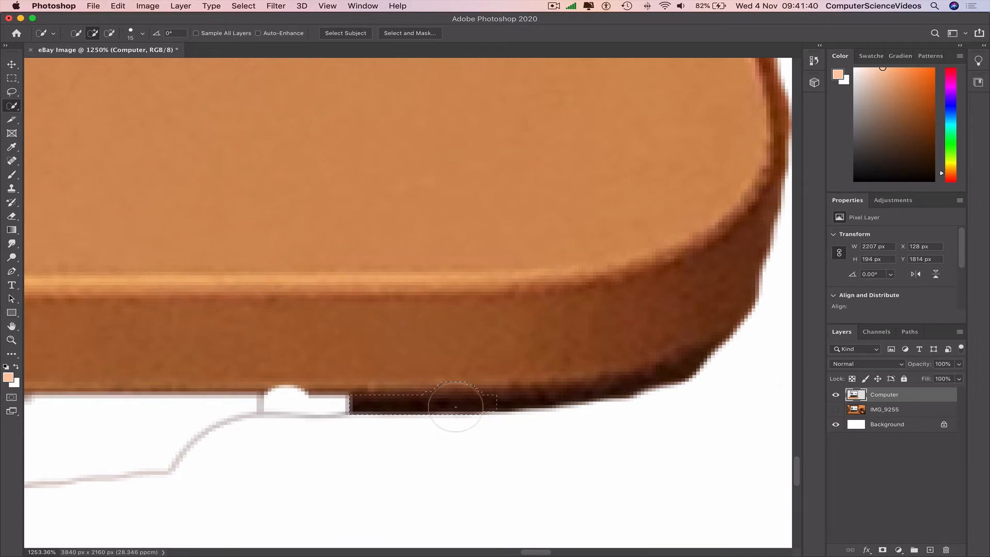
key(Delete)
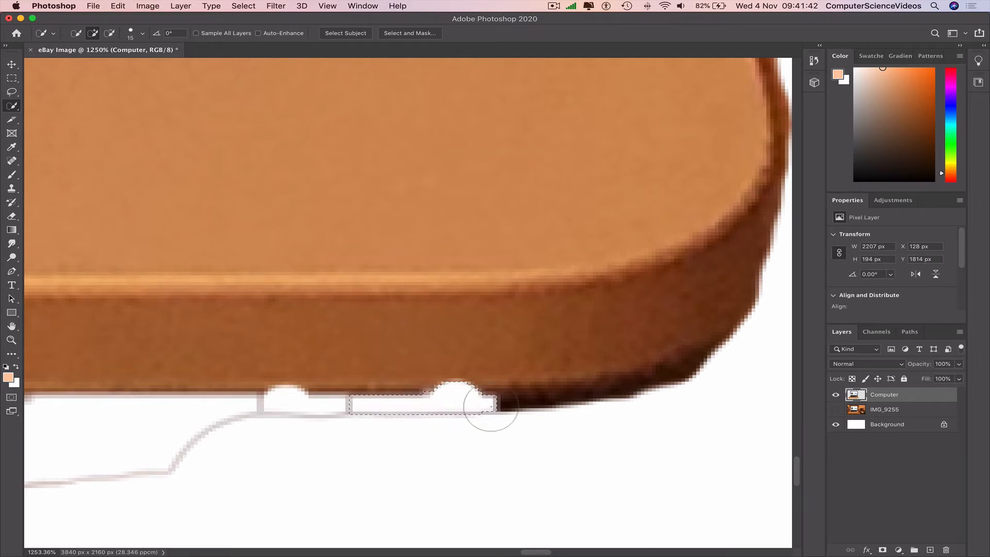
key(super+z)
key(super+z)
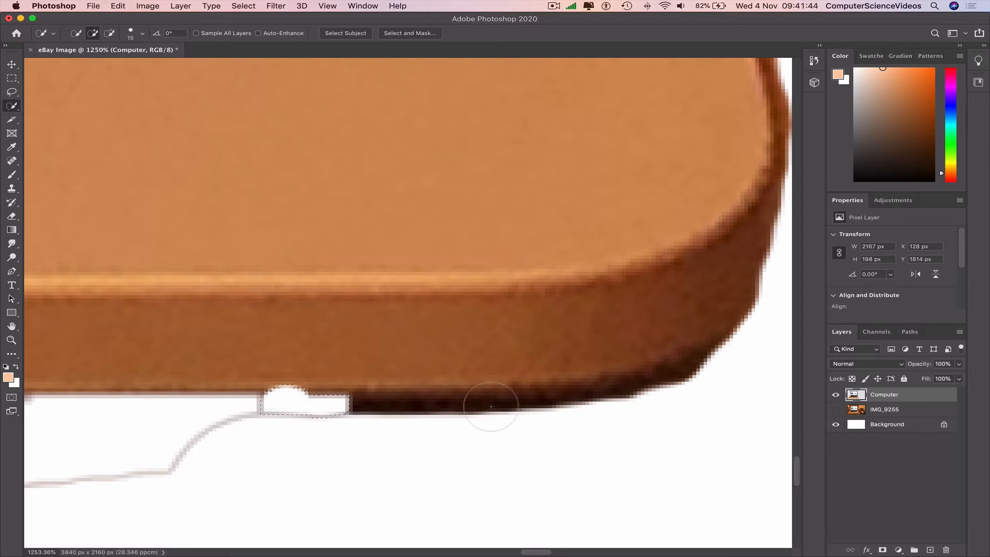
Set the Eraser Tool's brush size to 33 px and clear the active selection.
click(12, 216)
click(47, 216)
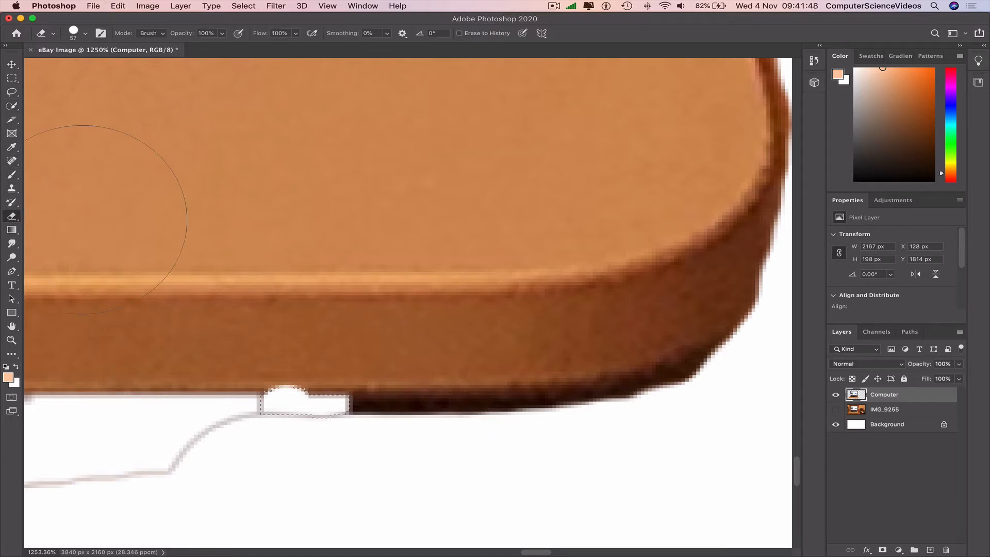
click(87, 35)
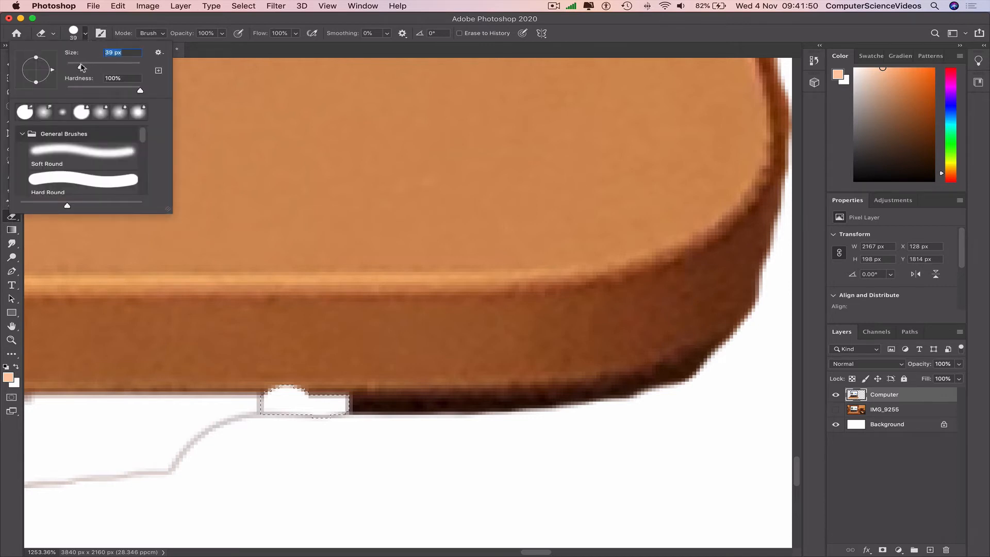
key(Return)
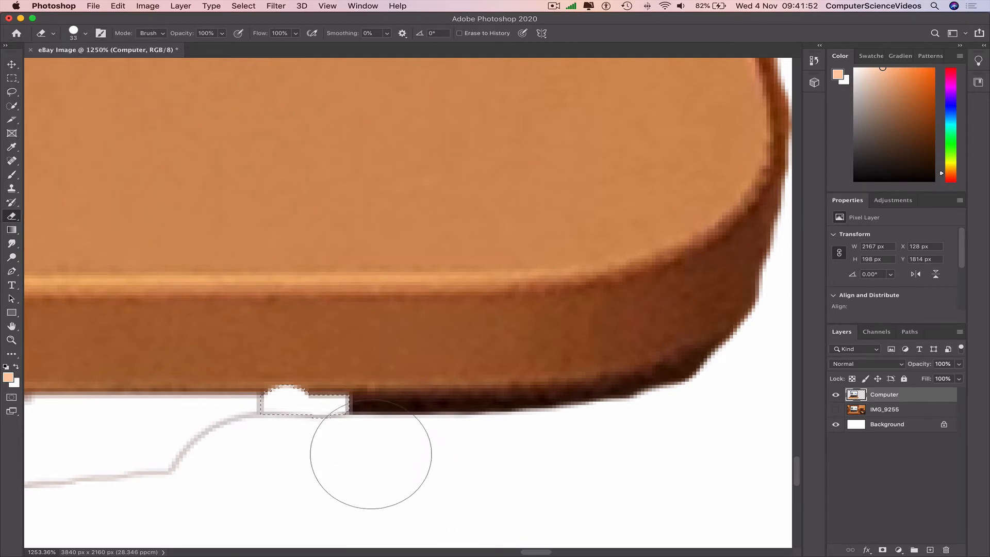
click(11, 78)
click(355, 496)
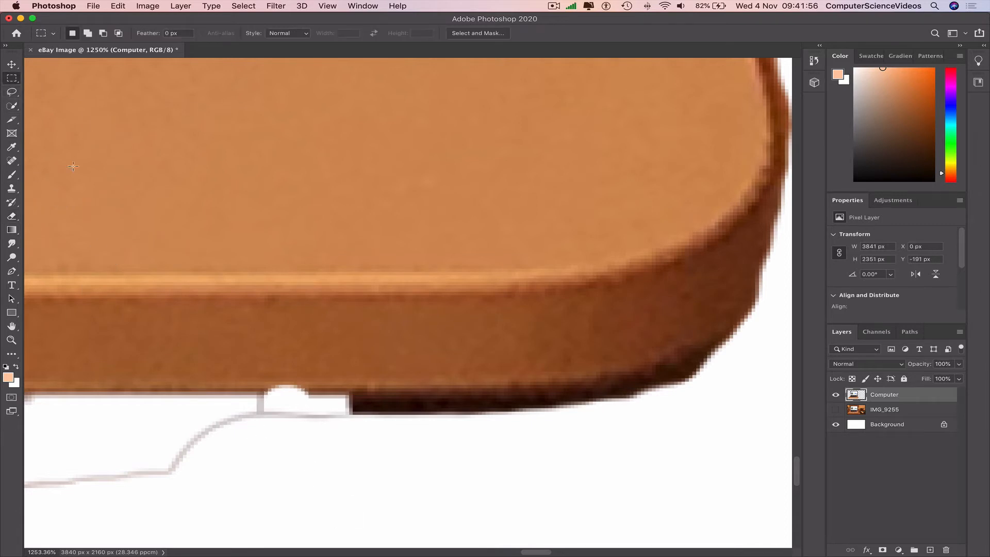
Erase the shadow under the front-right corner and trim the dark fringe up its outer side with the Eraser Tool.
right_click(11, 217)
click(44, 214)
click(372, 452)
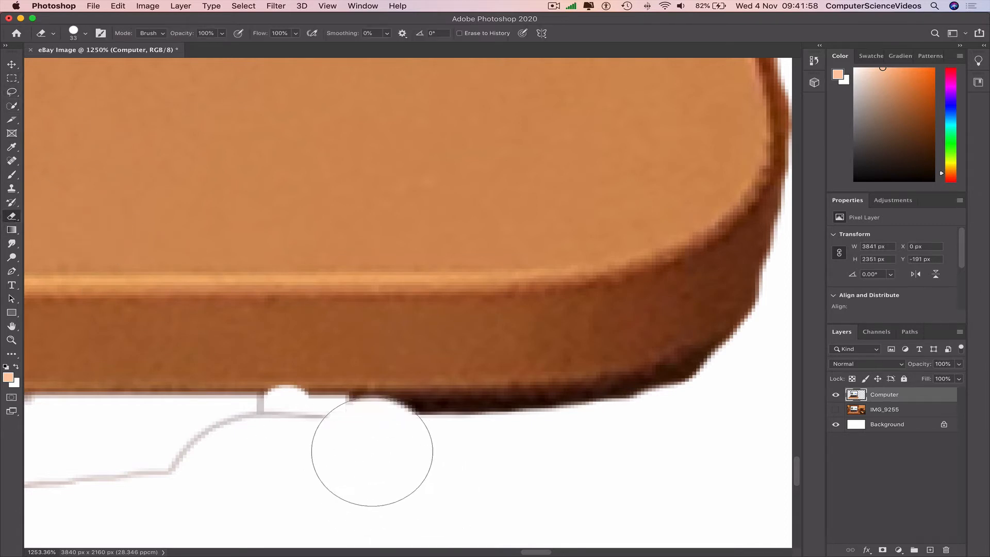
drag(372, 452, 602, 452)
scroll(601, 453, right, 3)
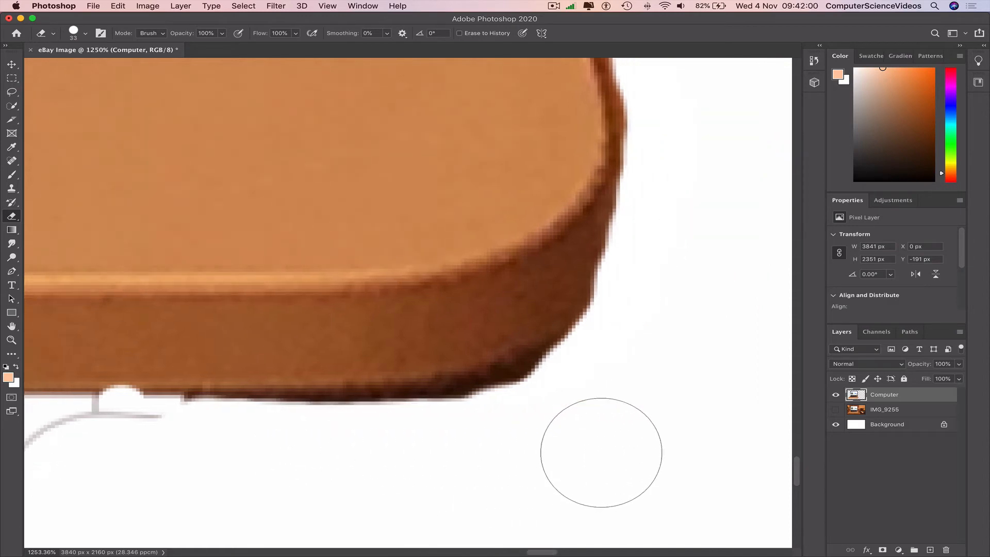
drag(526, 426, 124, 451)
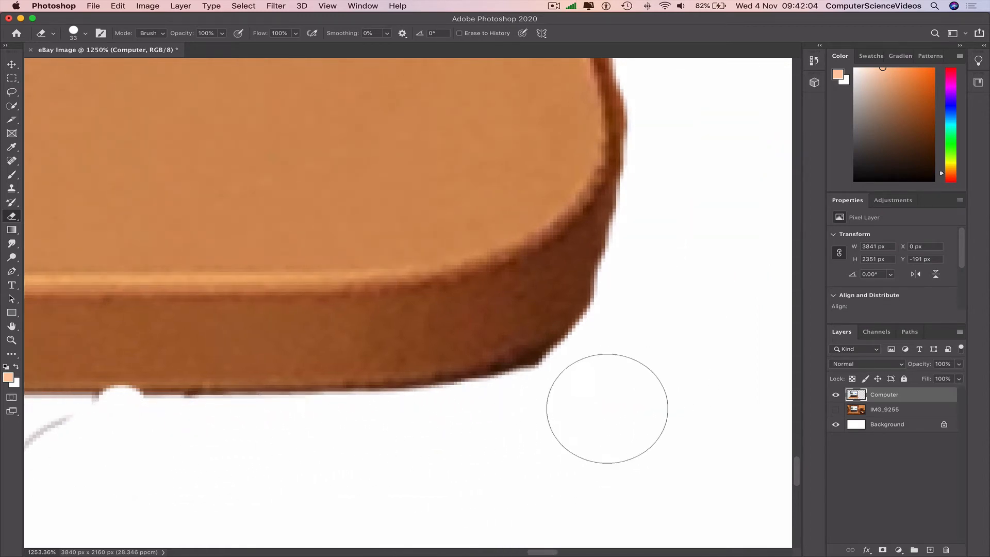
scroll(647, 343, up, 3)
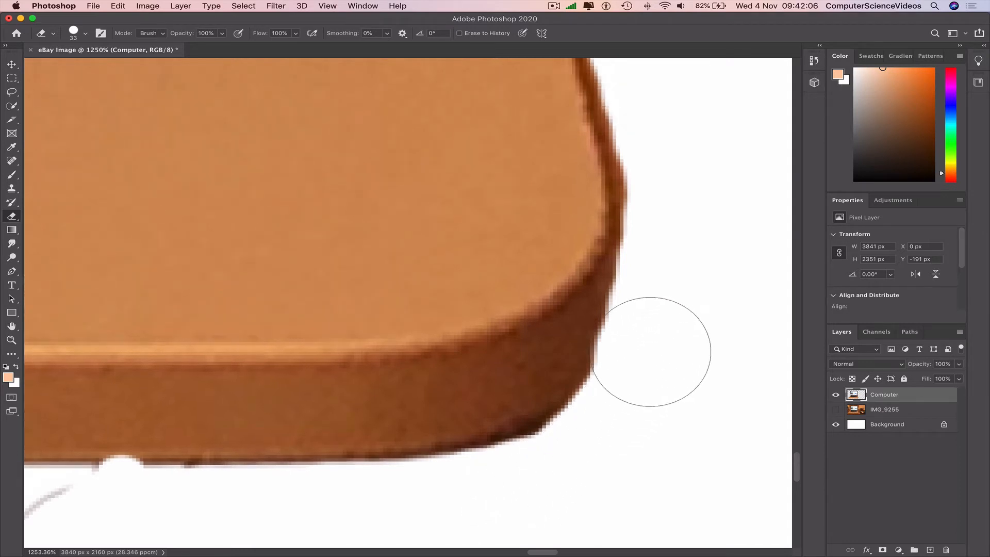
mouse_move(650, 352)
mouse_down()
mouse_move(680, 210)
mouse_move(668, 122)
mouse_up()
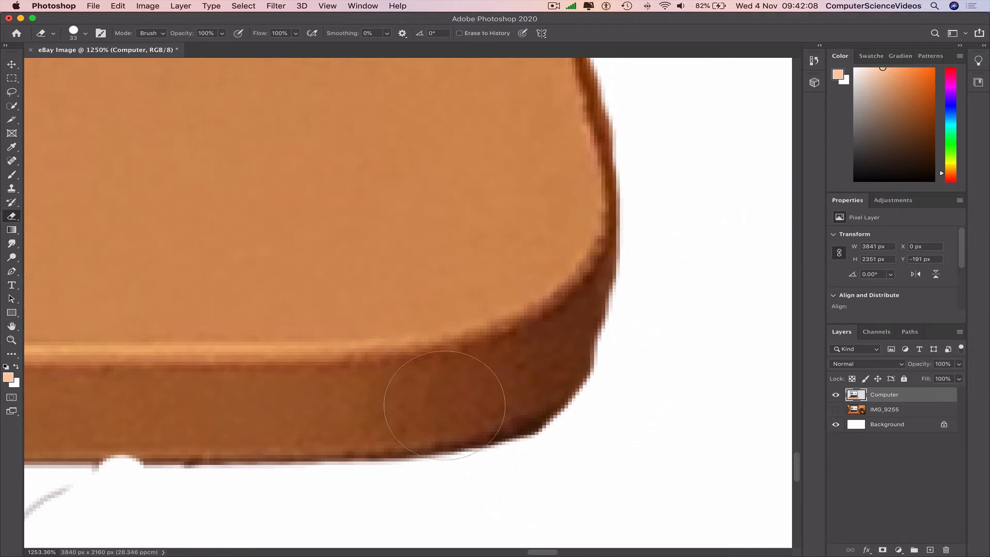
Erase the thin stray line below the right stretch of the laptop's front edge.
scroll(444, 405, left, 8)
scroll(464, 400, down, 3)
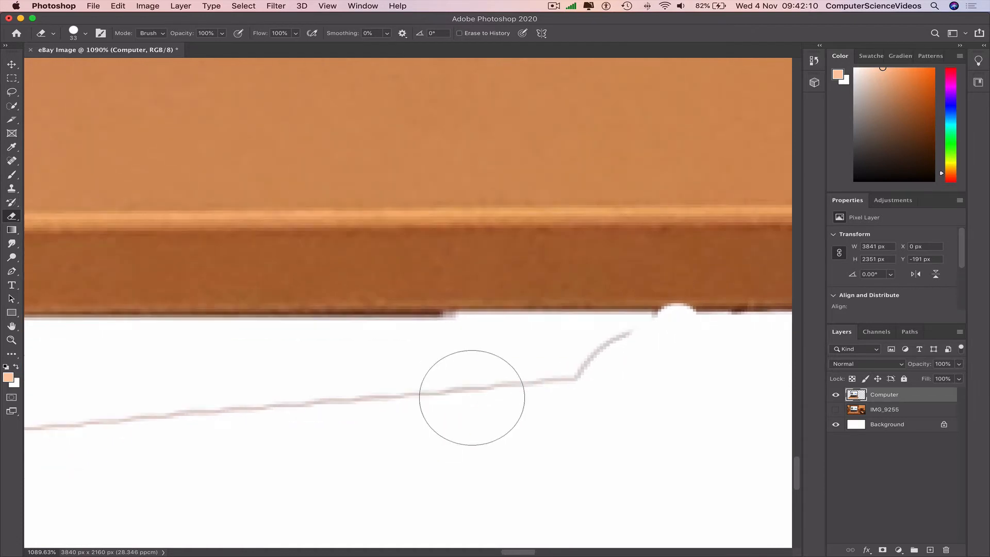
scroll(472, 397, down, 3)
mouse_move(559, 356)
mouse_down()
mouse_move(484, 378)
mouse_move(108, 407)
mouse_up()
scroll(165, 398, left, 4)
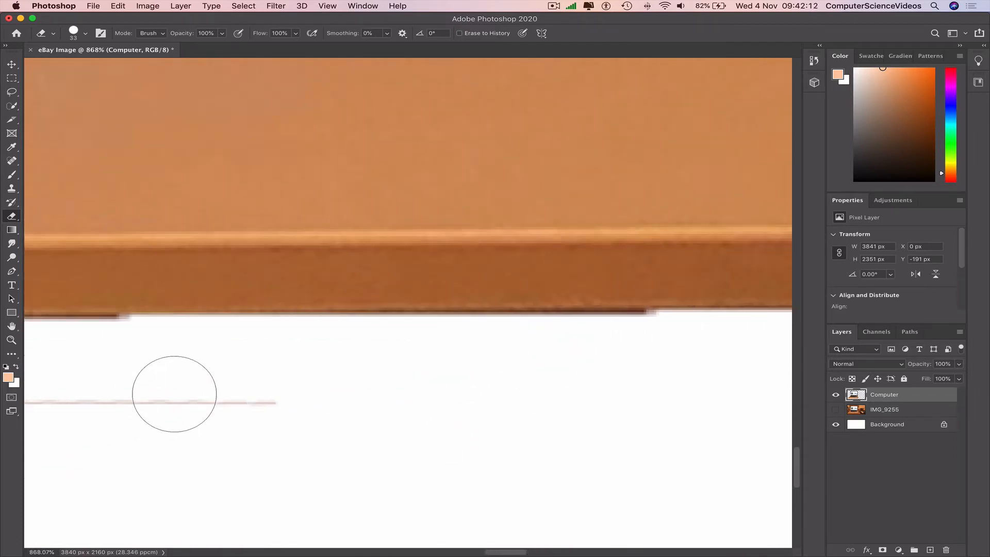
scroll(174, 394, down, 5)
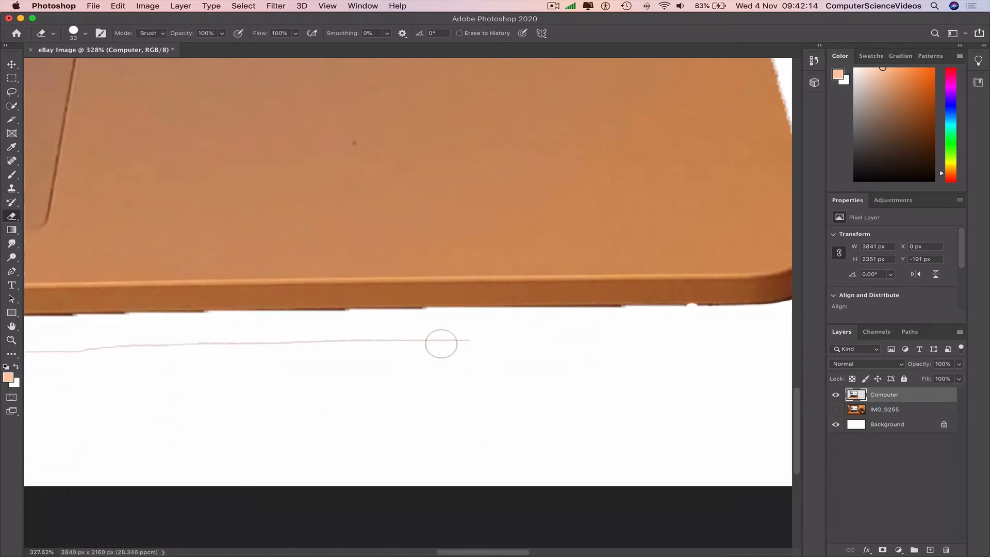
drag(440, 343, 201, 345)
Erase the stray lines below the trackpad and notch and along the stretch to their left.
scroll(243, 343, left, 10)
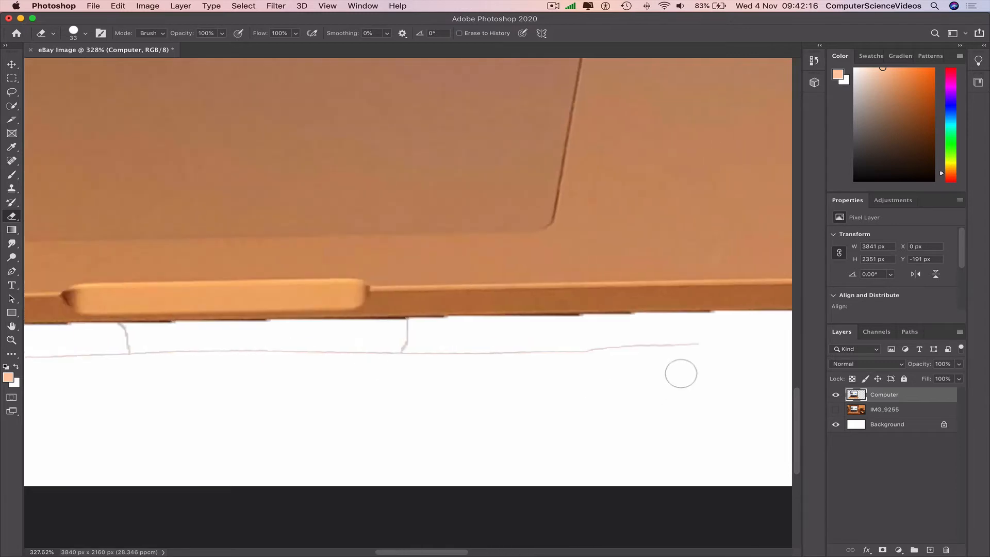
mouse_move(701, 345)
mouse_down()
mouse_move(390, 351)
mouse_move(411, 335)
mouse_move(379, 350)
mouse_move(127, 344)
mouse_up()
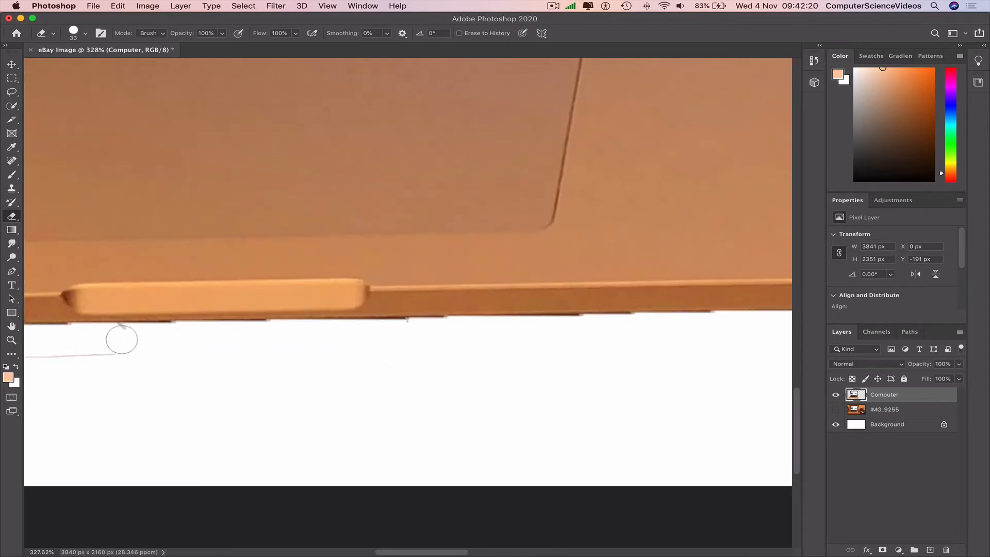
scroll(238, 353, left, 10)
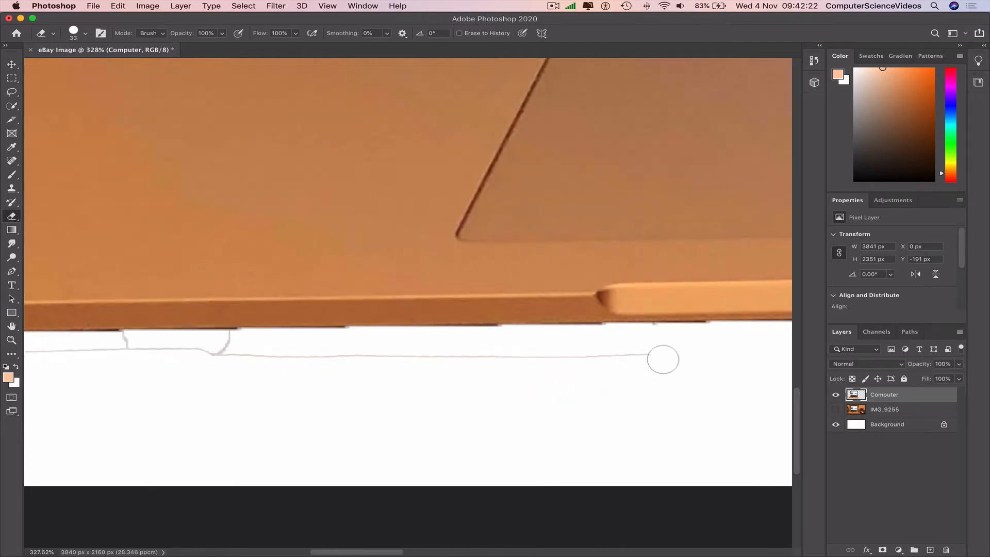
mouse_move(663, 360)
mouse_down()
mouse_move(221, 359)
mouse_move(224, 367)
mouse_move(229, 348)
mouse_move(224, 358)
mouse_move(125, 350)
mouse_up()
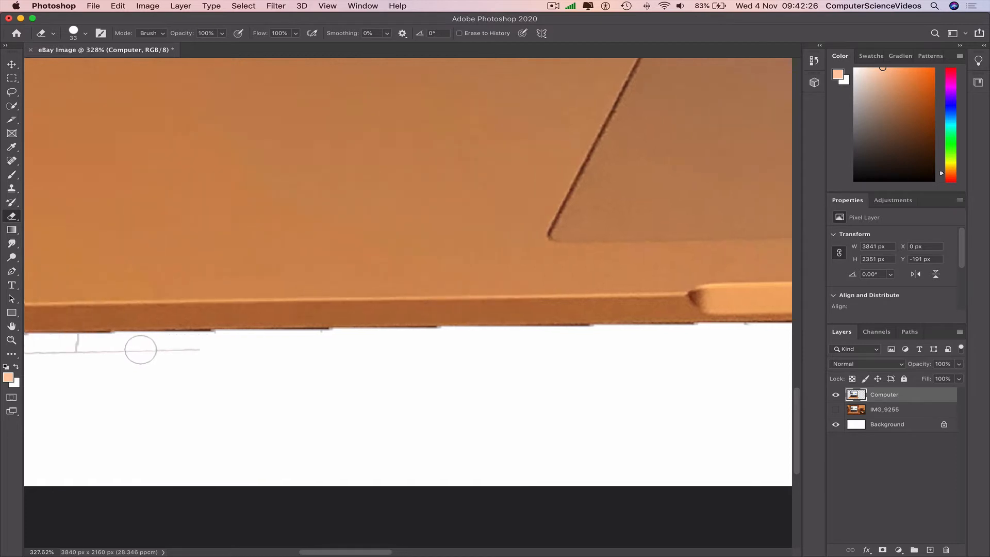
Erase the stray lines below the left stretch of the laptop's front edge and beside its front-left corner with the Eraser Tool.
scroll(139, 347, left, 6)
drag(582, 358, 104, 349)
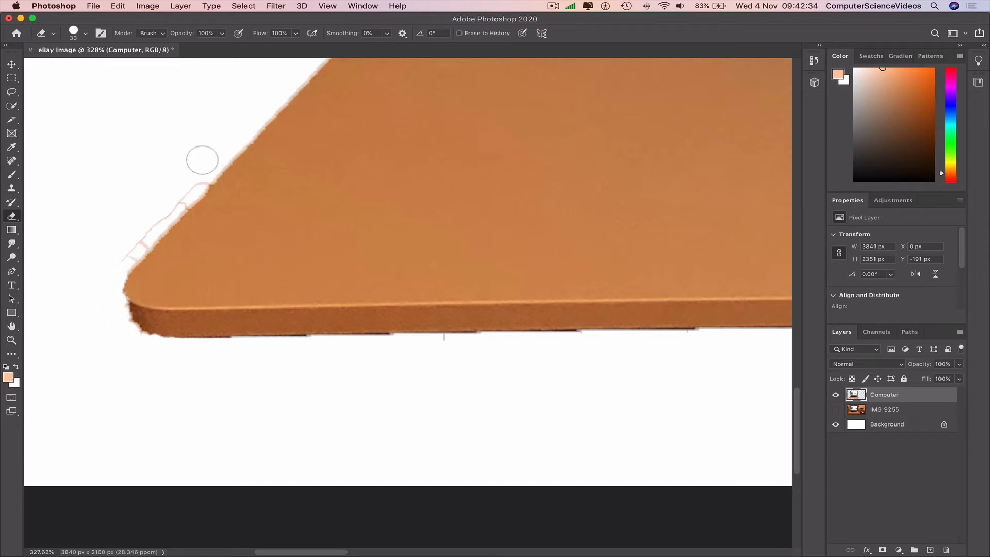
mouse_move(187, 182)
mouse_down()
mouse_move(134, 228)
mouse_move(116, 260)
mouse_move(176, 198)
mouse_move(111, 253)
mouse_up()
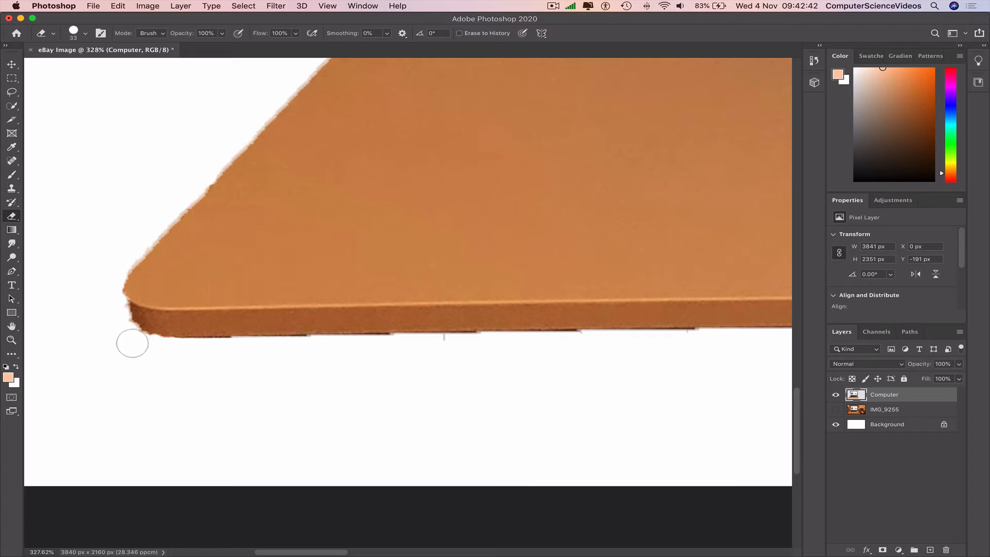
mouse_move(132, 344)
mouse_down()
mouse_move(115, 301)
mouse_move(130, 235)
mouse_up()
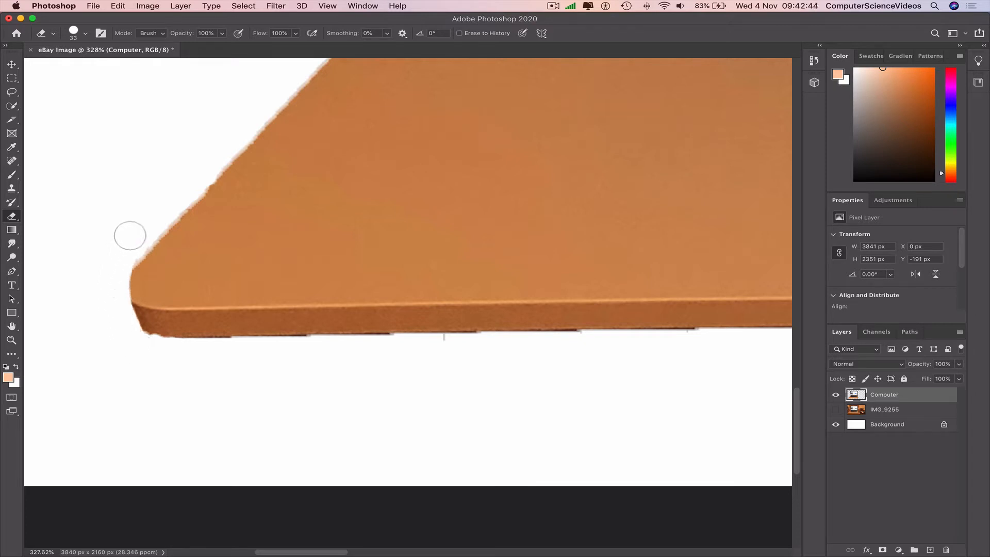
key(super+z)
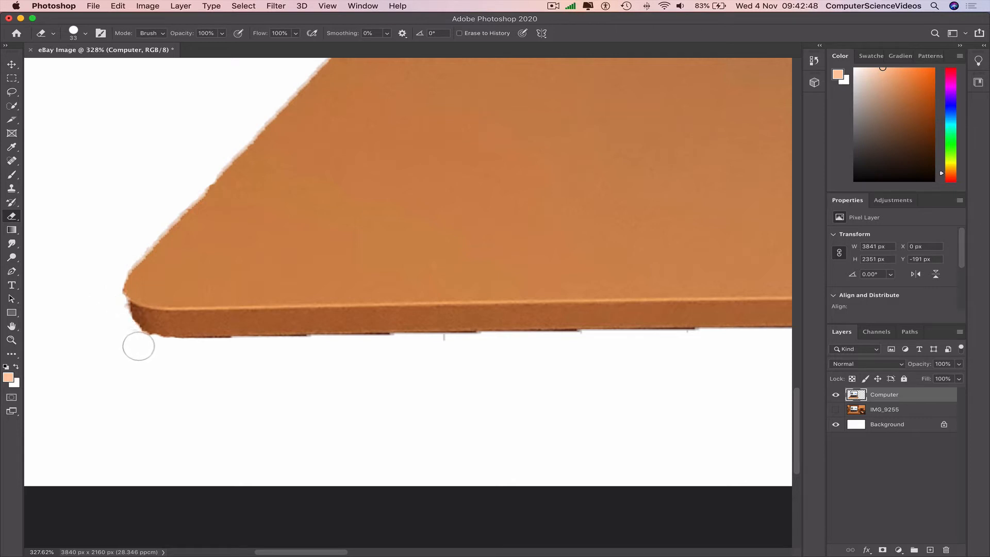
Erase most of the brown background strip above the right half of the laptop lid's top edge.
scroll(236, 365, down, 10)
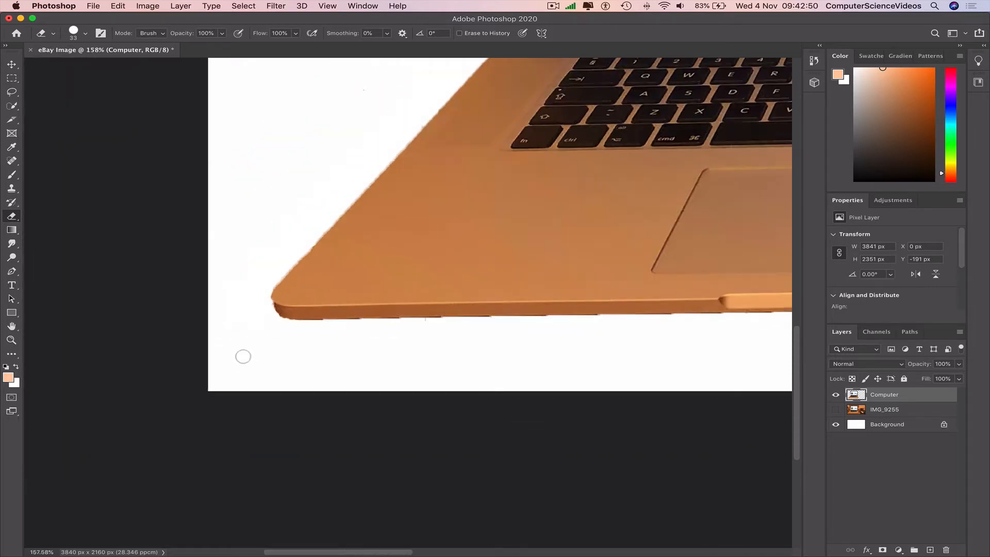
scroll(243, 355, down, 3)
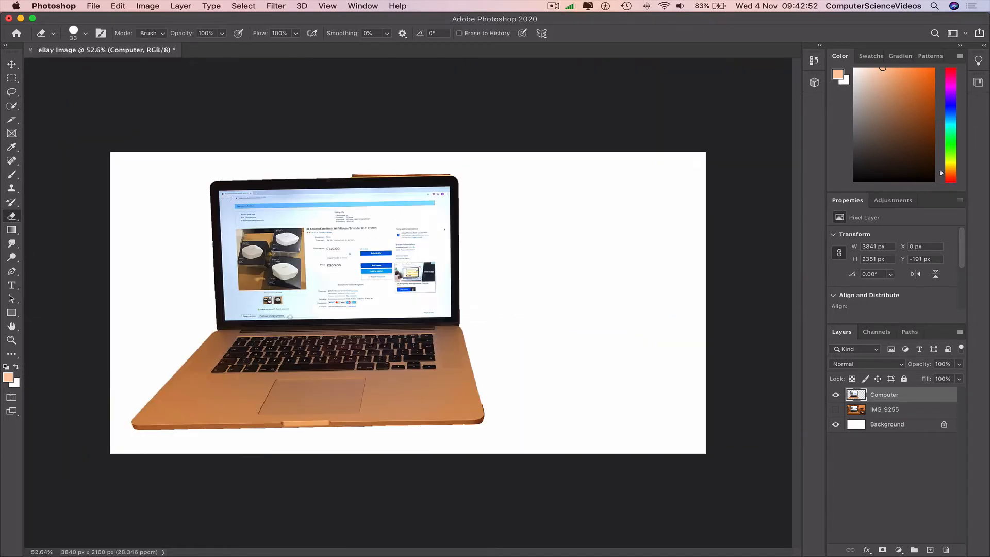
scroll(299, 184, up, 8)
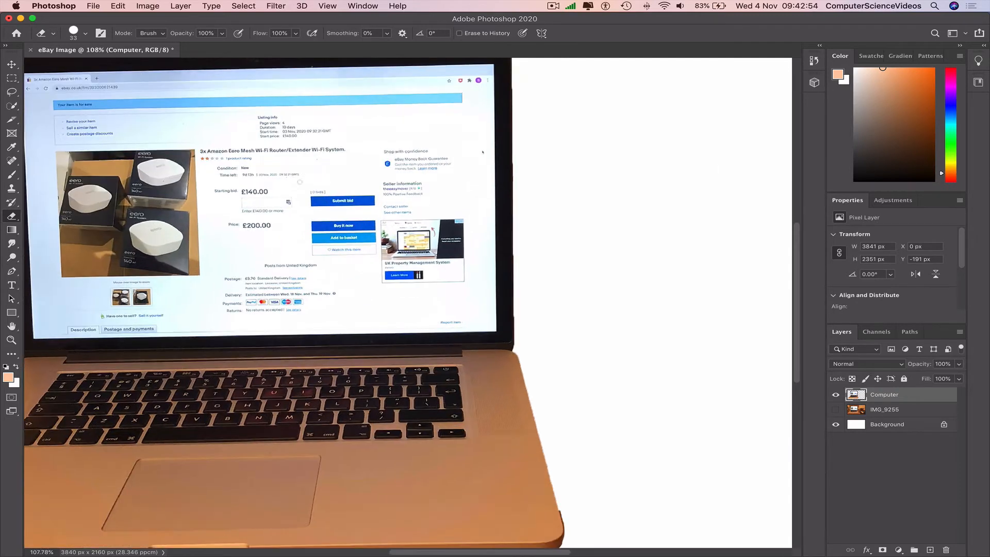
scroll(304, 185, up, 3)
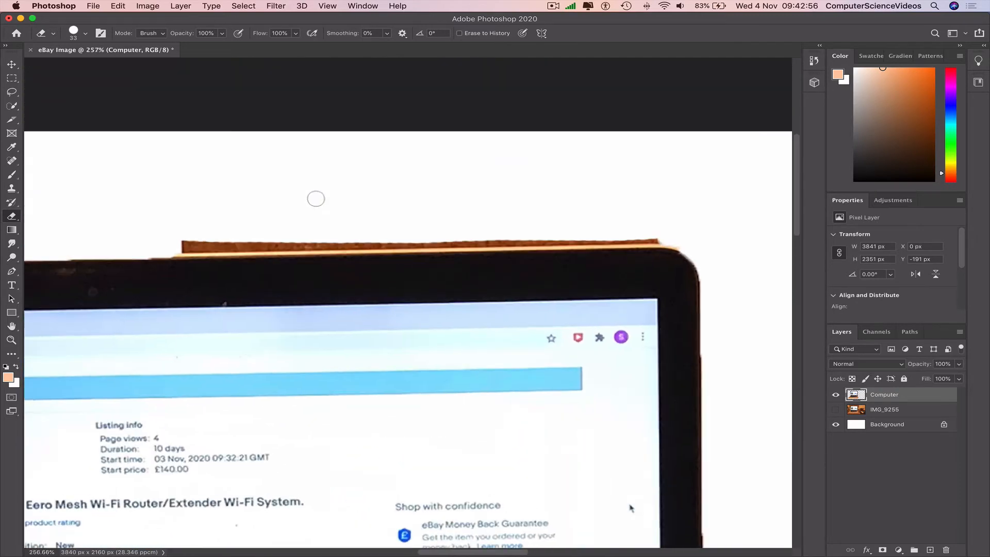
scroll(410, 302, up, 2)
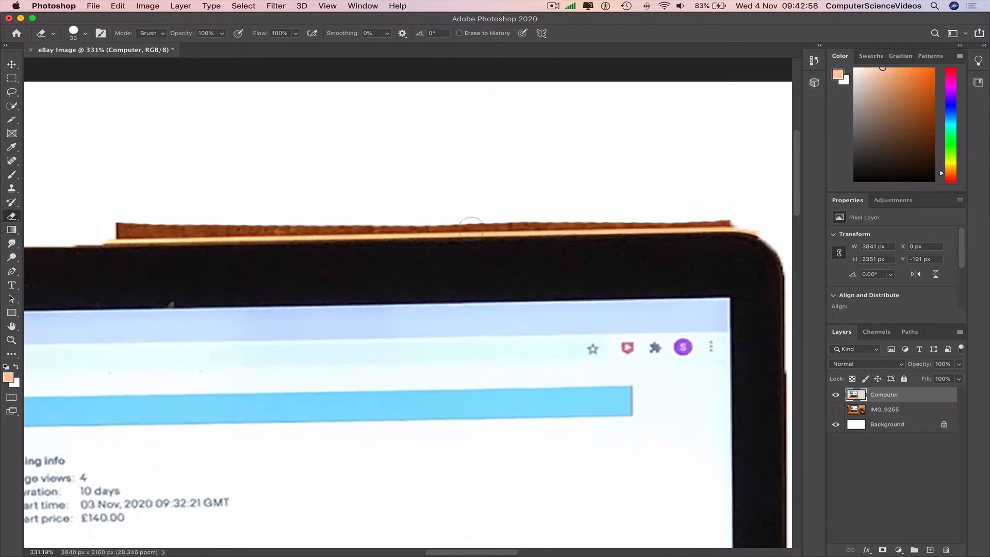
drag(132, 223, 453, 213)
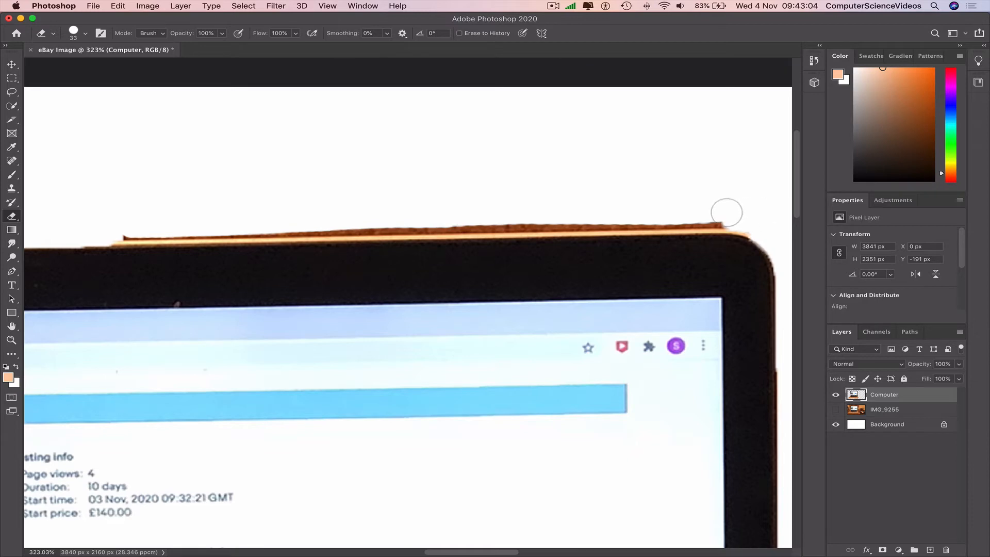
drag(722, 213, 364, 217)
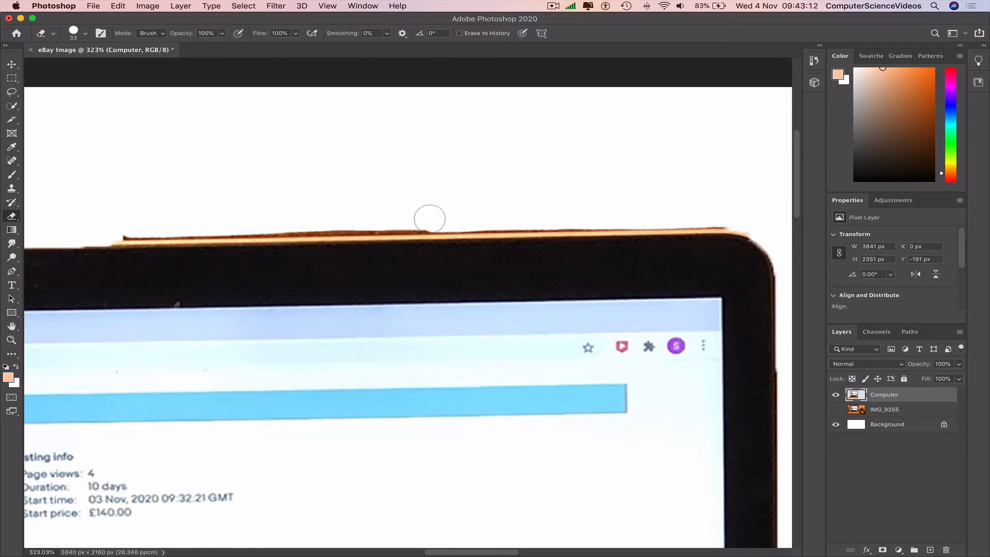
drag(361, 220, 232, 221)
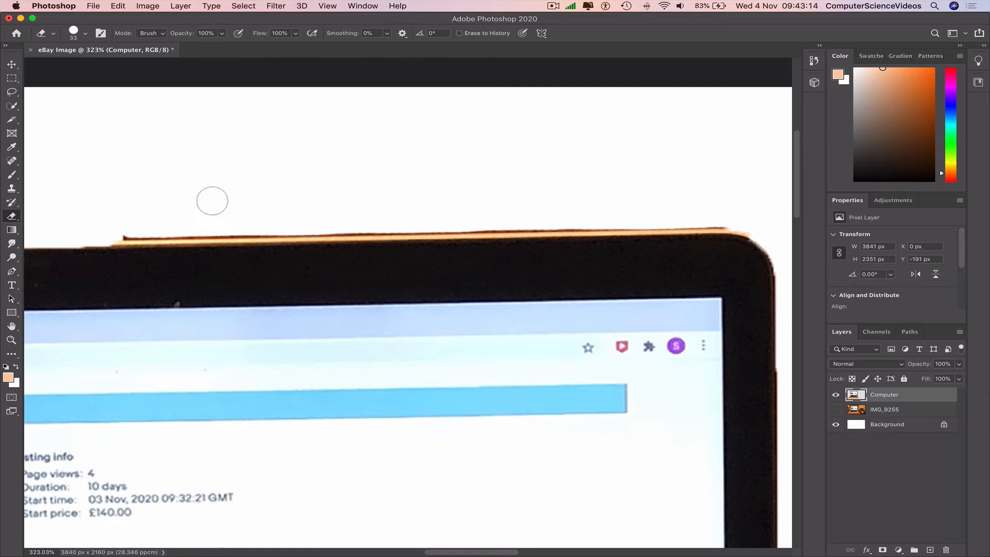
Erase the remaining thin orange and dark fringe along the right half of the lid's top edge.
scroll(459, 154, down, 10)
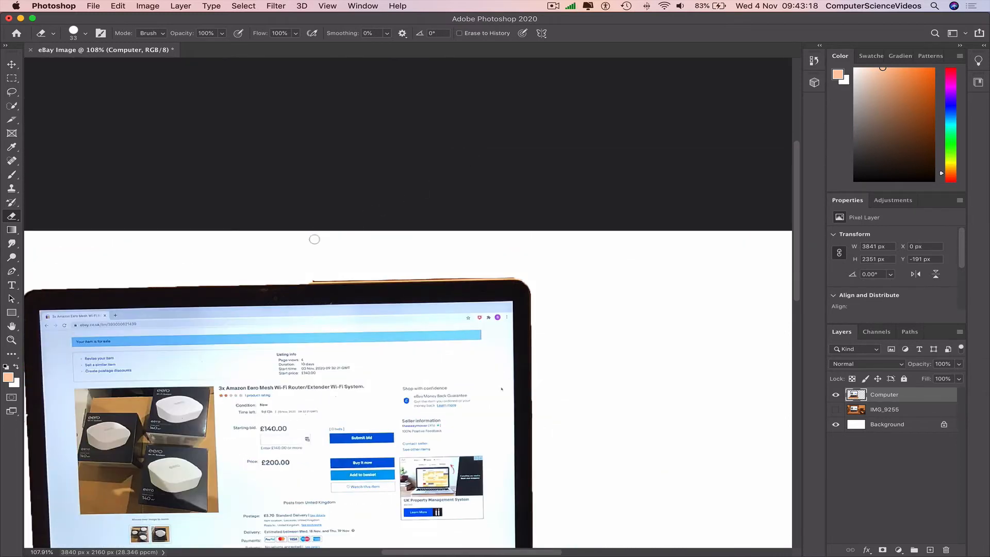
scroll(315, 240, up, 9)
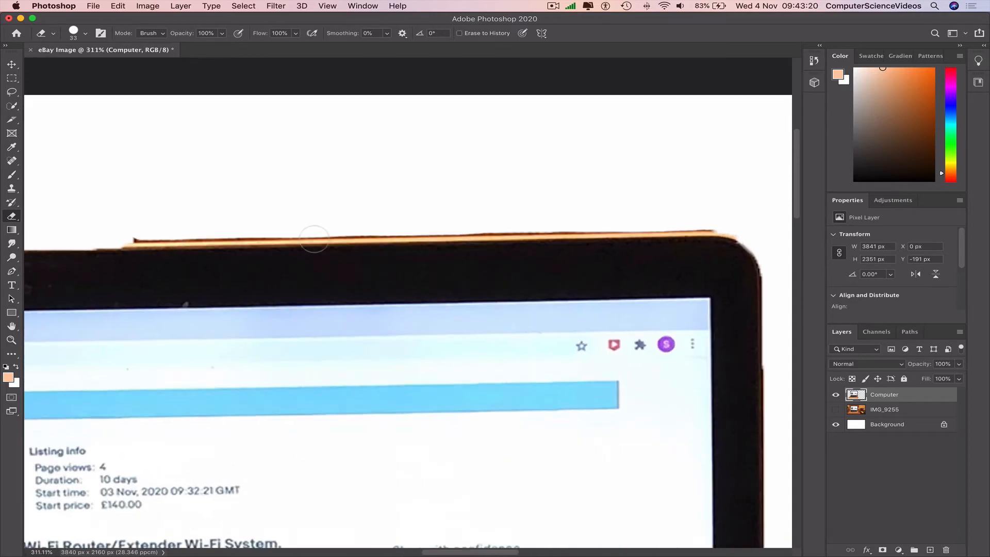
scroll(314, 239, down, 9)
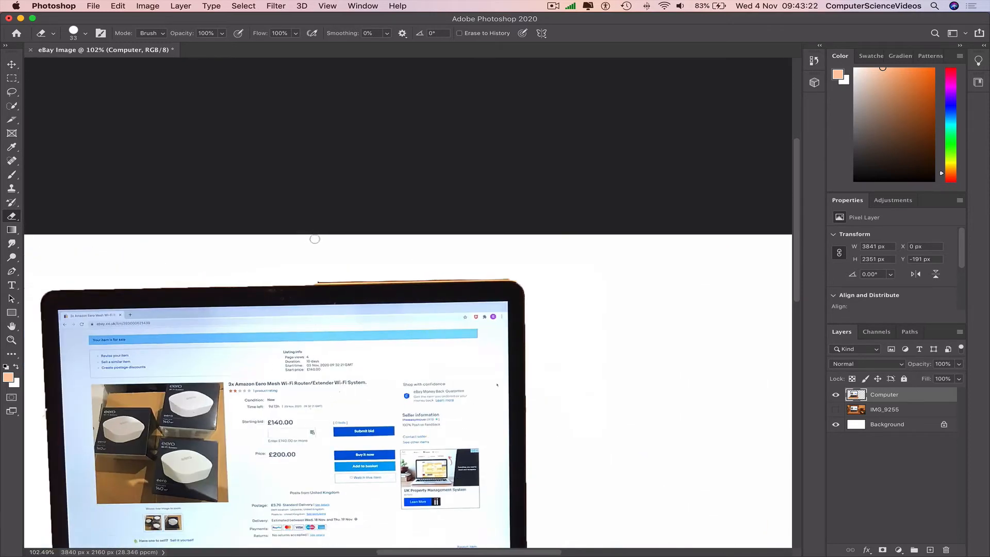
scroll(315, 239, up, 6)
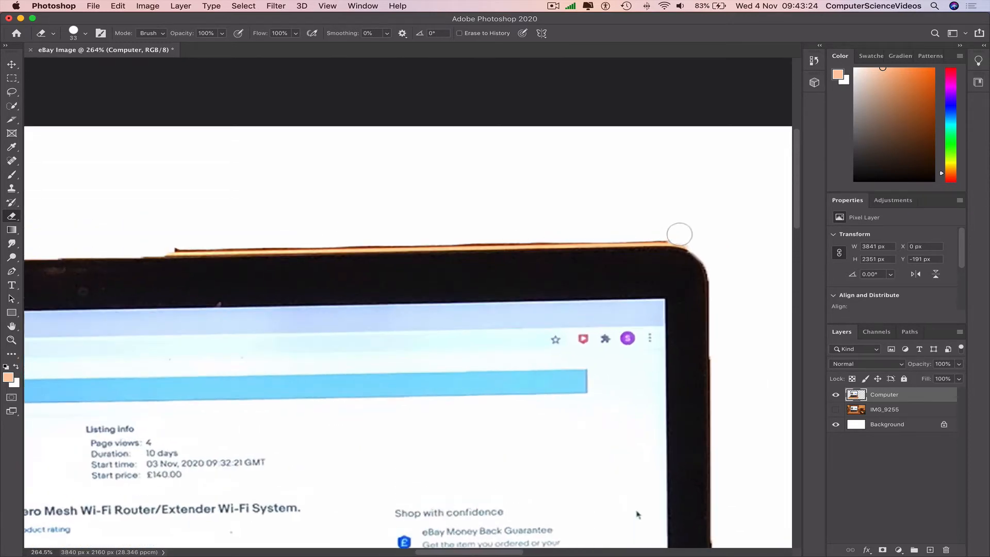
drag(631, 236, 310, 237)
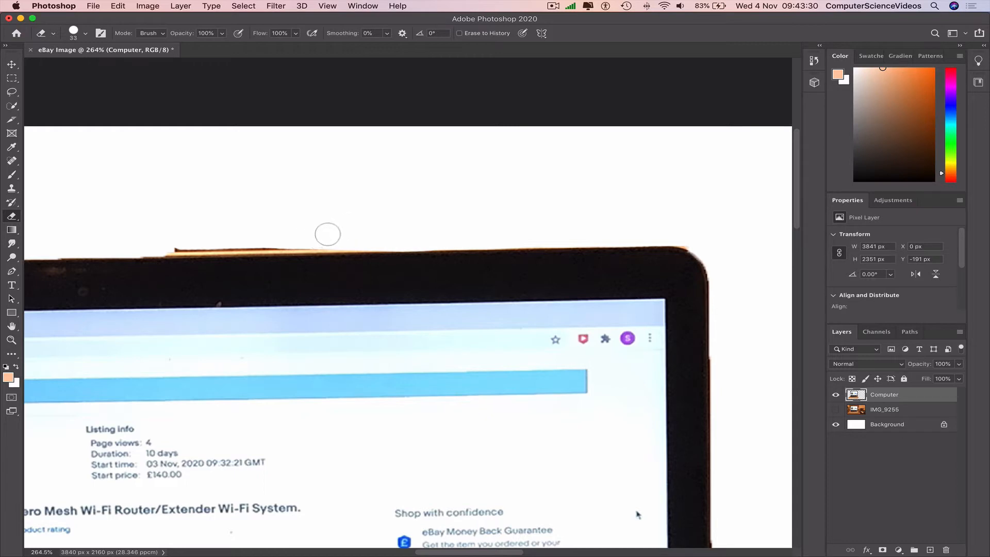
drag(318, 240, 147, 242)
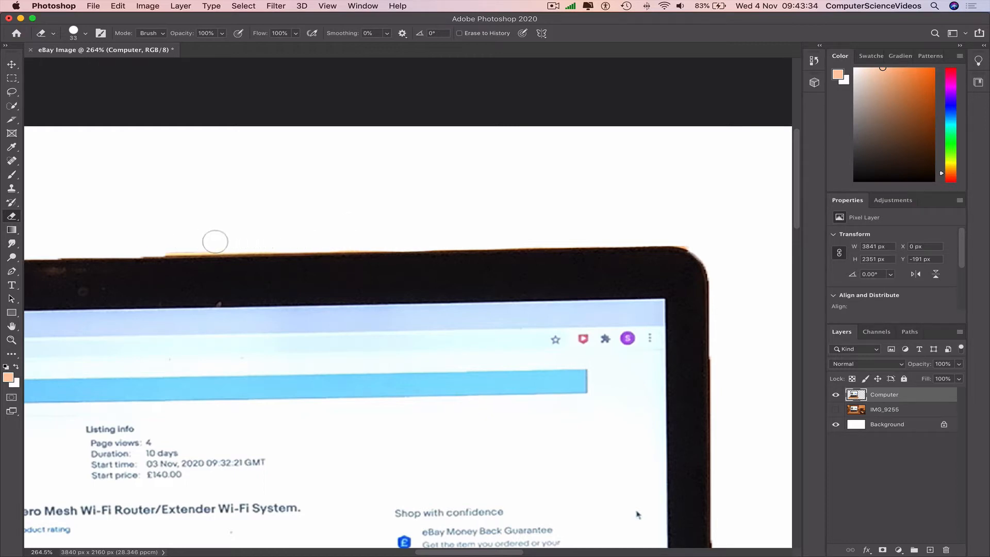
drag(215, 241, 145, 244)
Show the IMG_9255 layer and hide the Computer layer.
scroll(327, 222, down, 10)
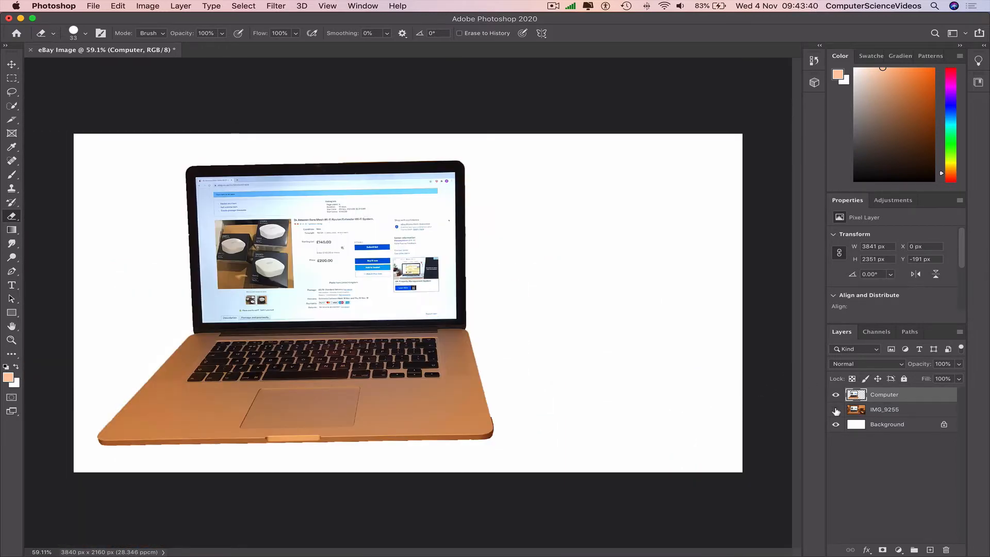
click(836, 410)
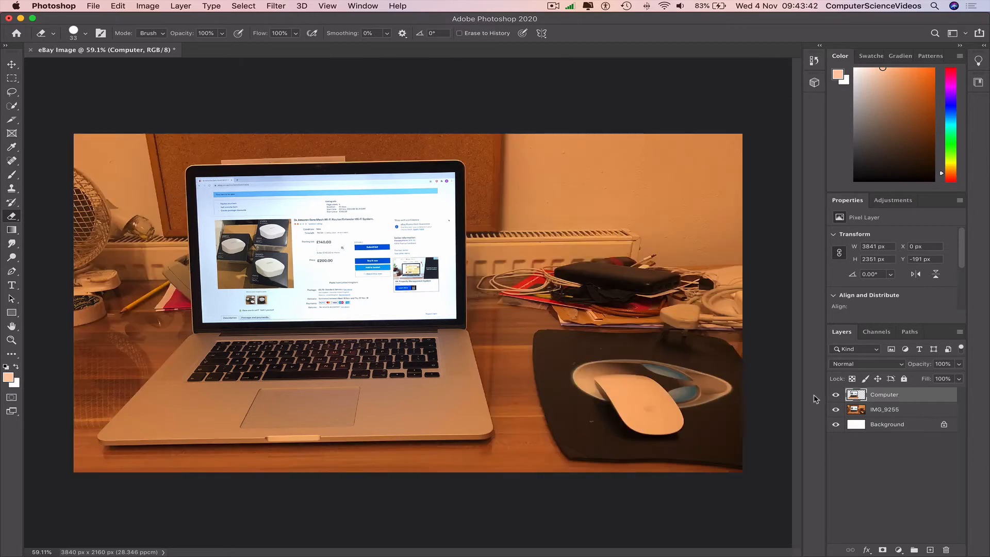
click(837, 396)
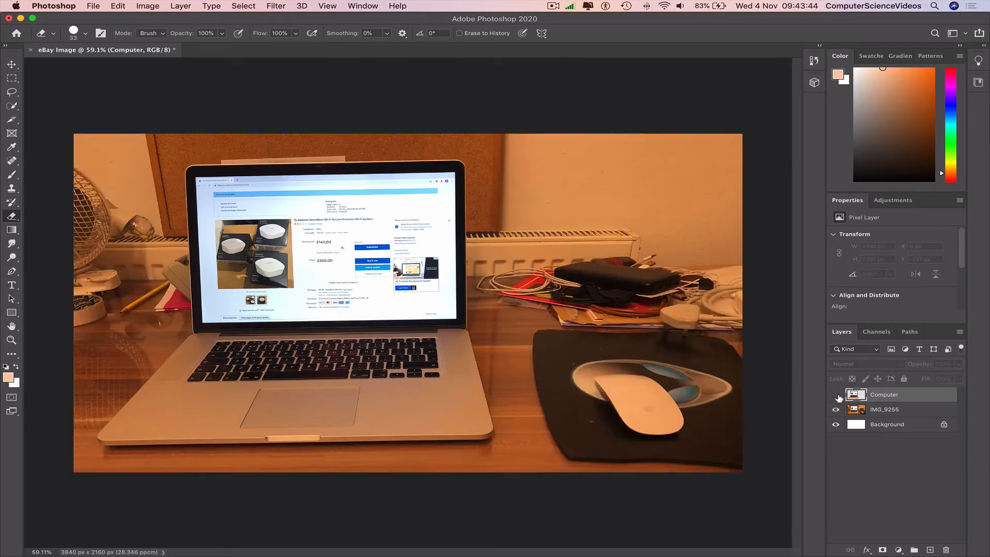
click(836, 395)
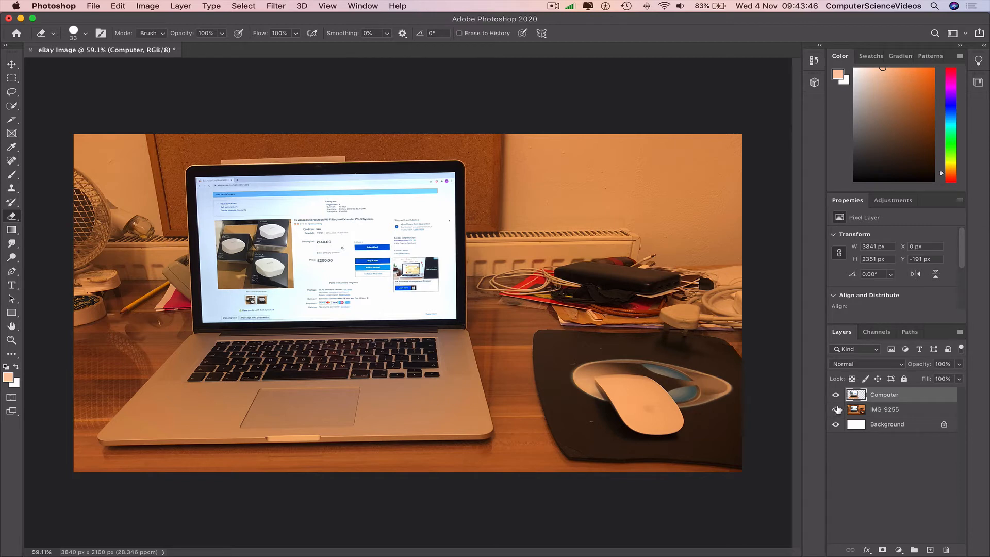
click(836, 396)
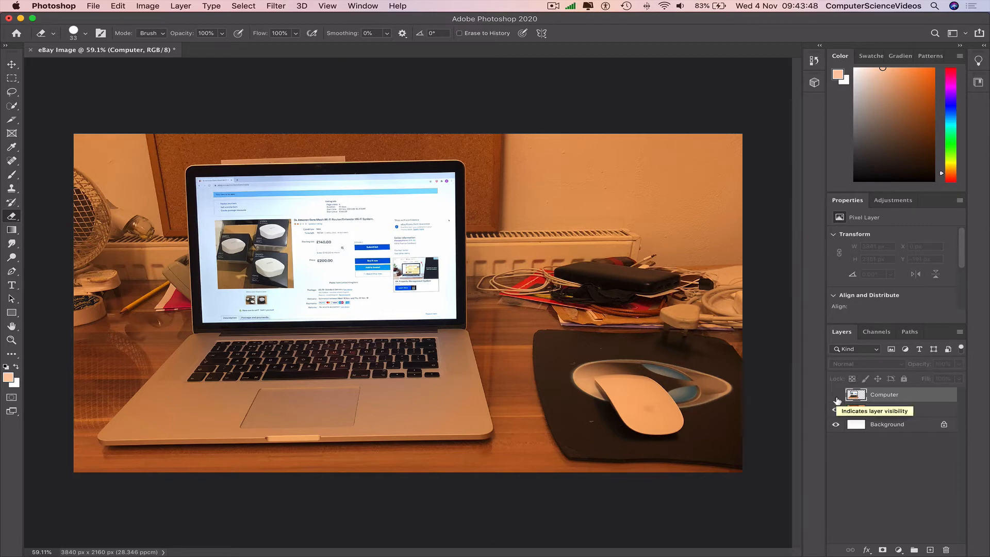
Set the IMG_9255 layer's opacity to 75% in its Blending Options.
click(881, 410)
right_click(882, 408)
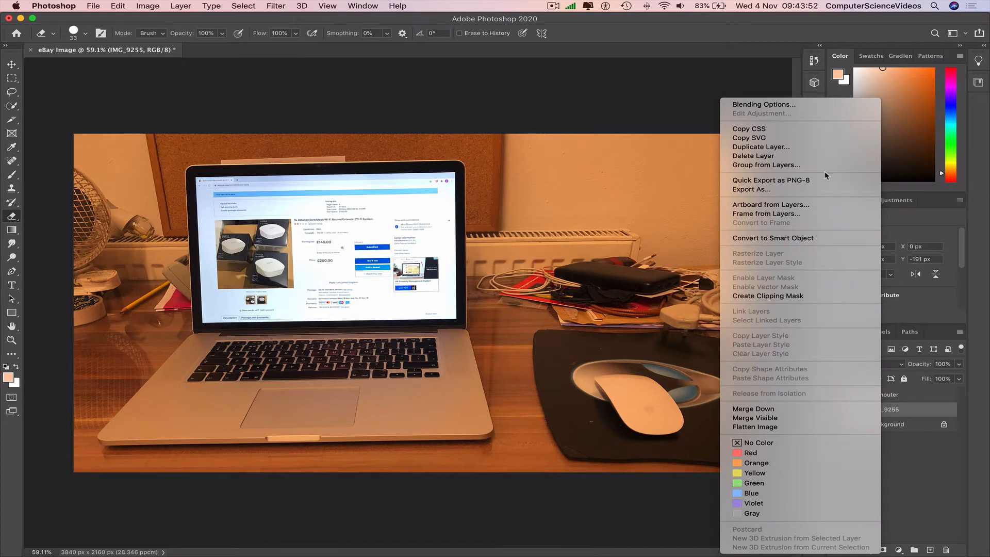
click(815, 104)
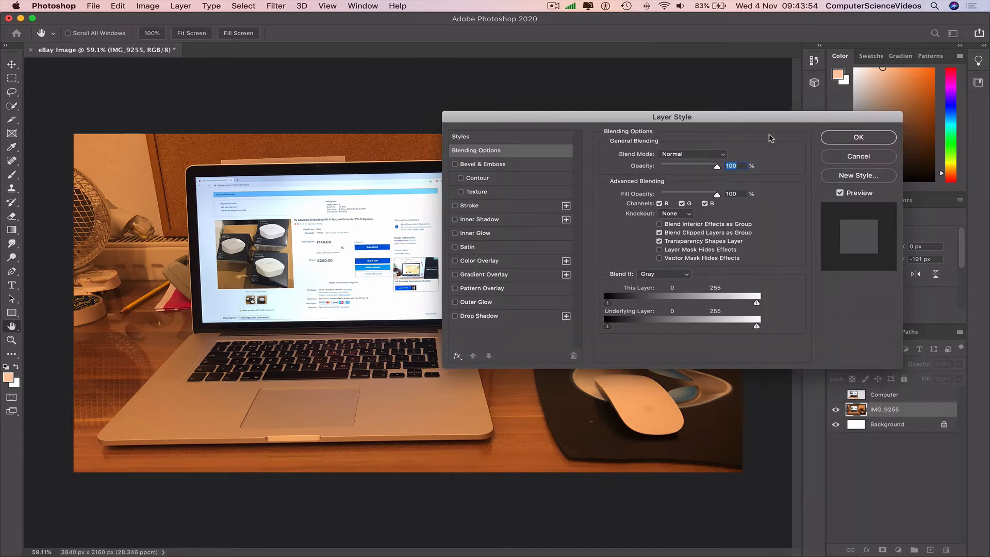
drag(717, 169, 703, 169)
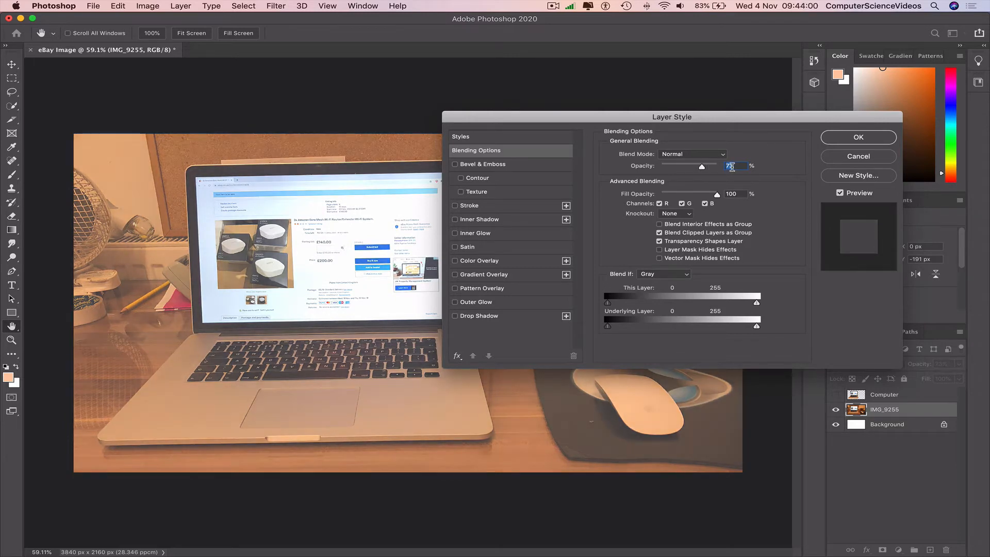
text(75)
key(Return)
key(e)
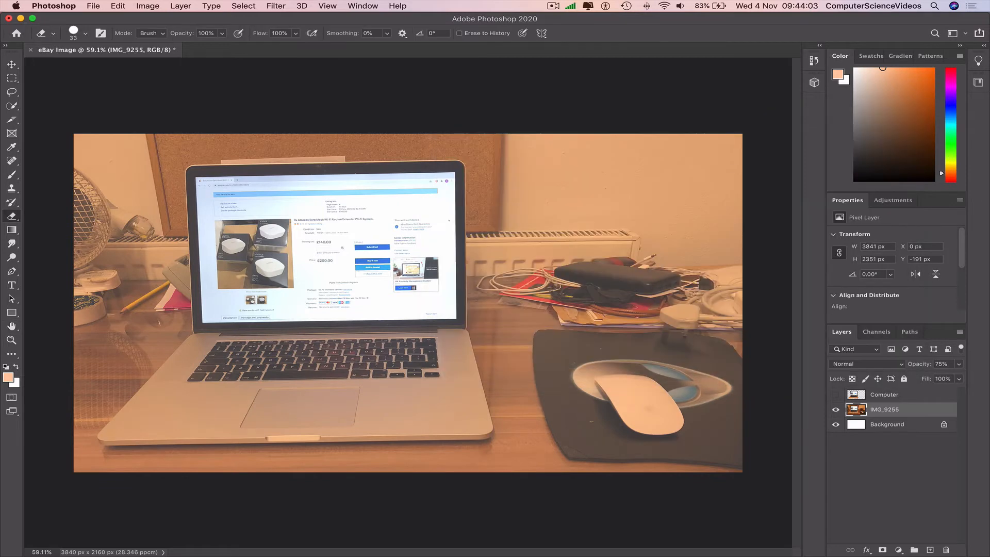
Show the Computer layer and enable an Outer Glow effect for it in its Layer Style settings.
click(836, 396)
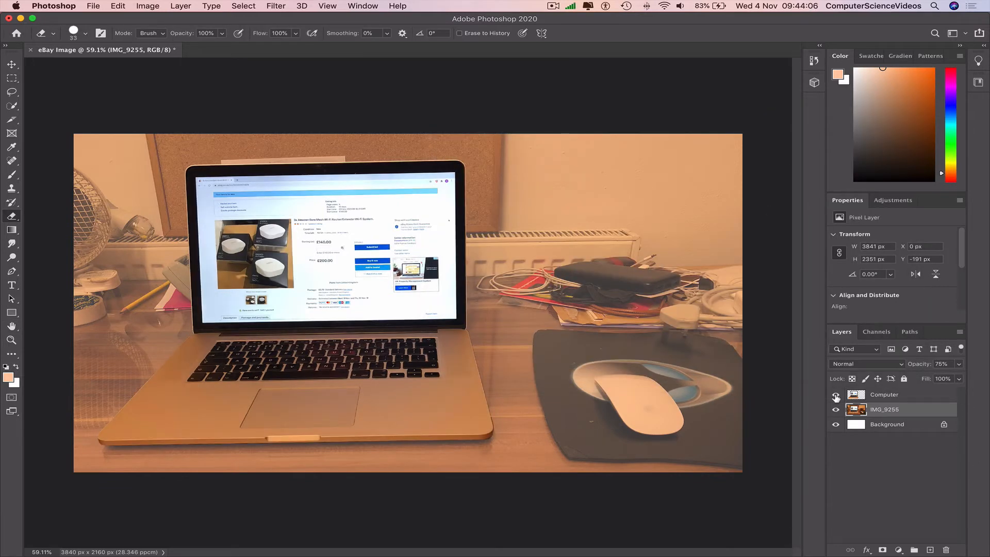
click(894, 396)
right_click(891, 396)
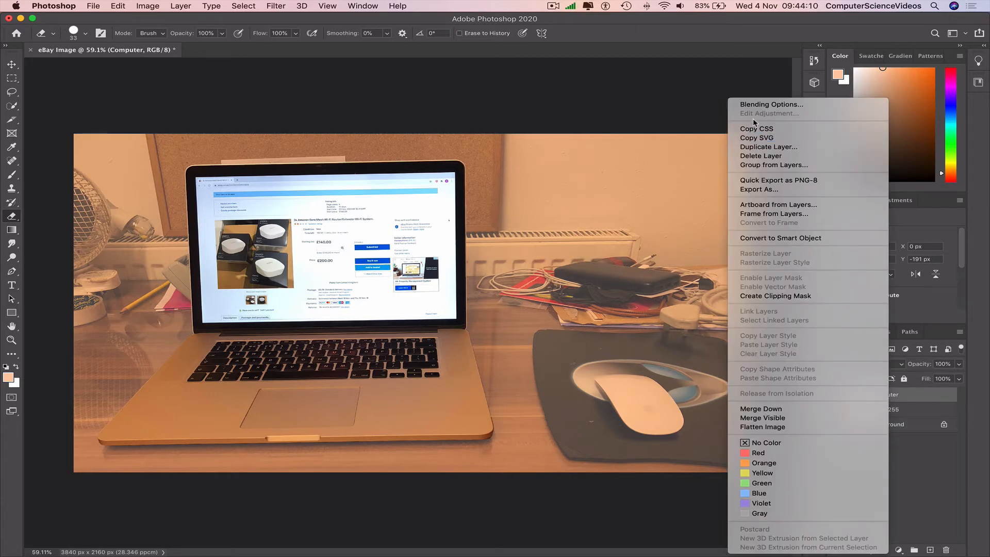
click(766, 105)
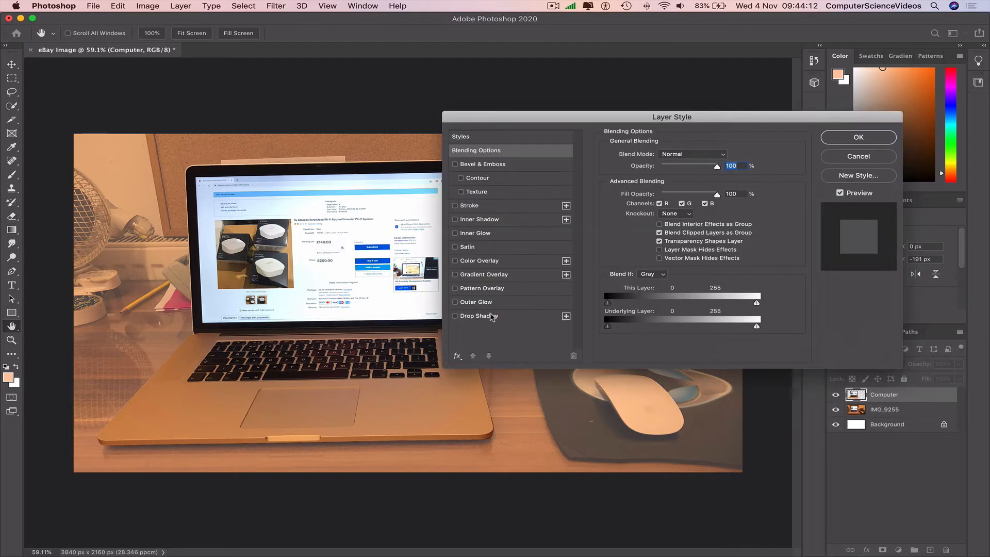
click(476, 302)
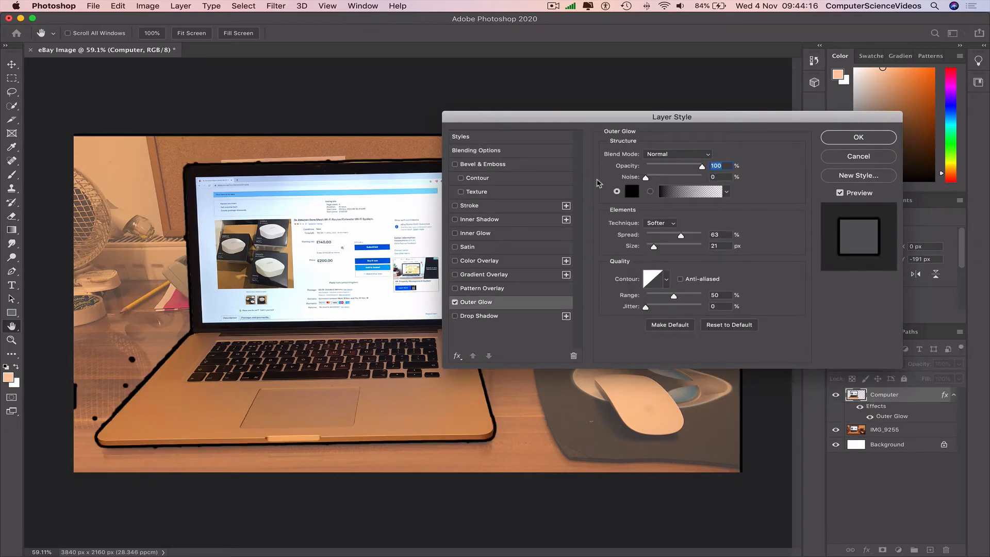
Set the Computer layer's Outer Glow colour to white and apply the layer style.
click(638, 194)
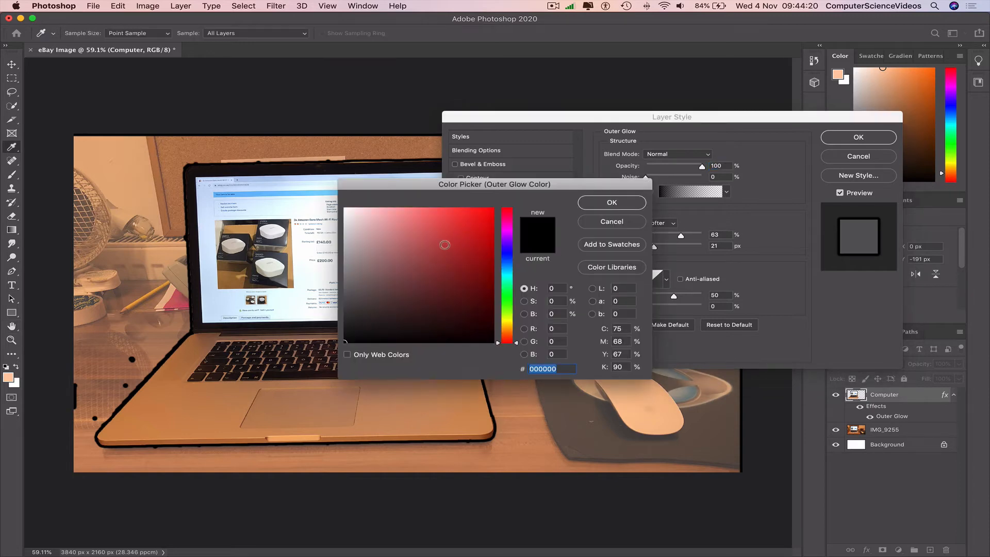
drag(445, 245, 379, 202)
click(611, 202)
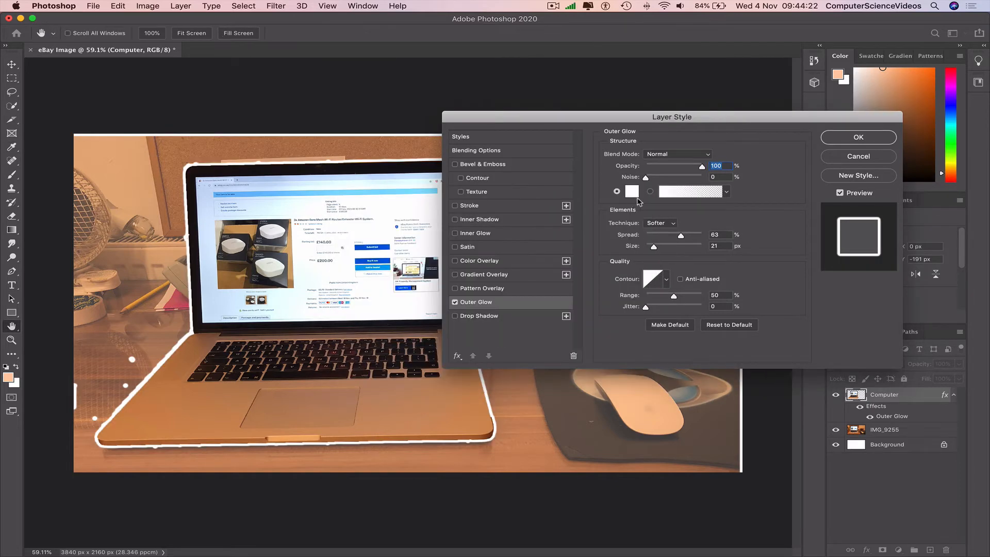
click(859, 137)
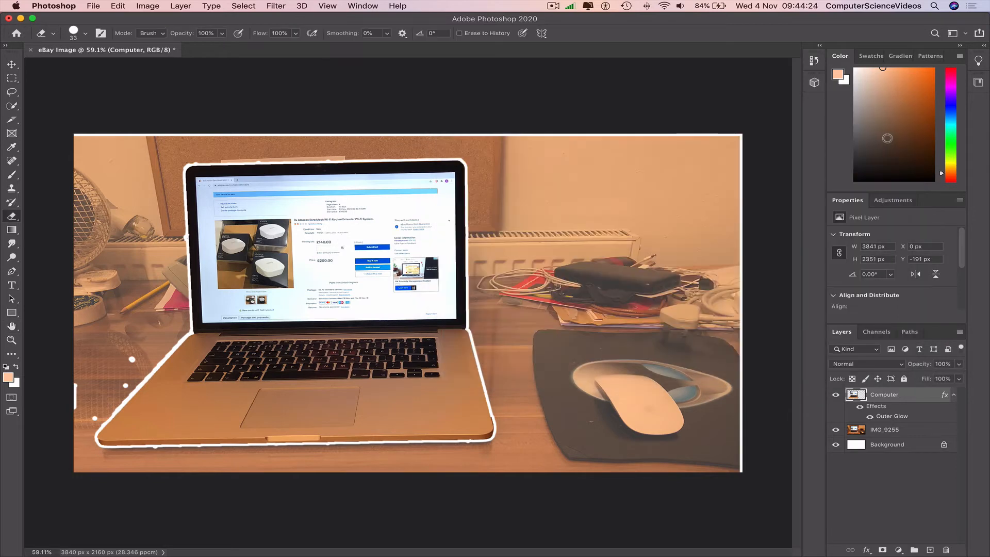
Set the Eraser brush size to 94 px and erase the stray remnants along the Computer layer's top, right and left edges.
right_click(11, 217)
click(42, 216)
click(86, 33)
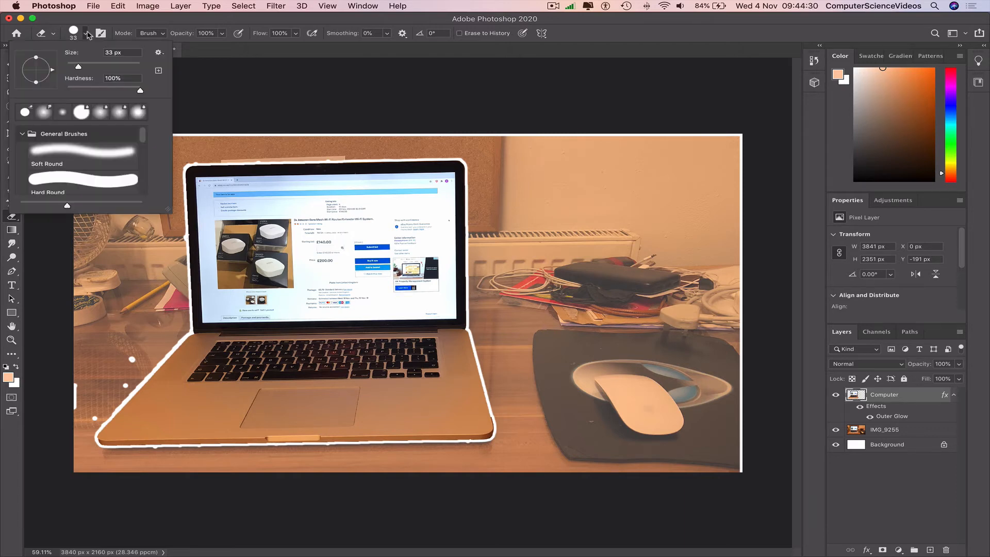
drag(73, 67, 102, 70)
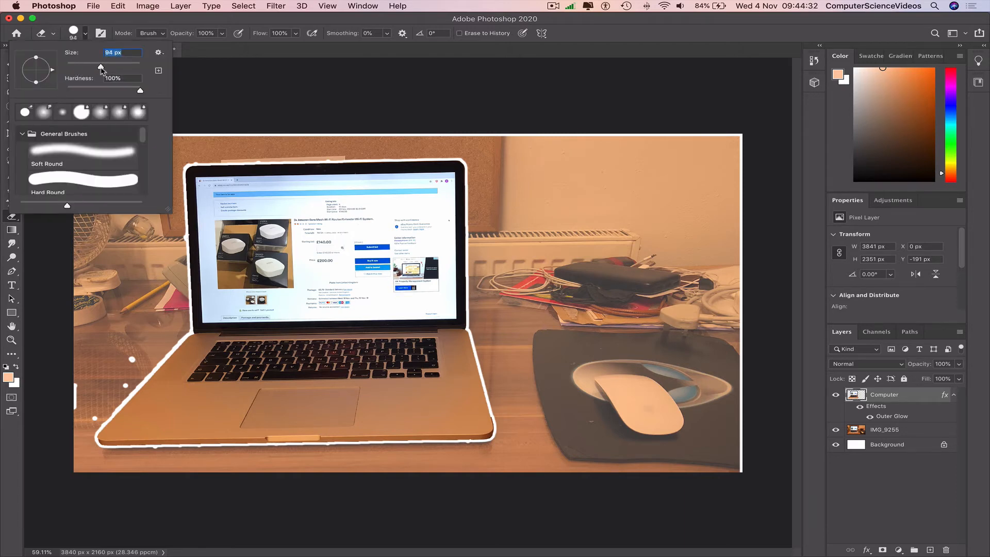
click(86, 33)
mouse_move(187, 132)
mouse_down()
mouse_move(738, 134)
mouse_move(750, 189)
mouse_move(750, 203)
mouse_move(745, 178)
mouse_move(743, 434)
mouse_up()
drag(738, 474, 739, 474)
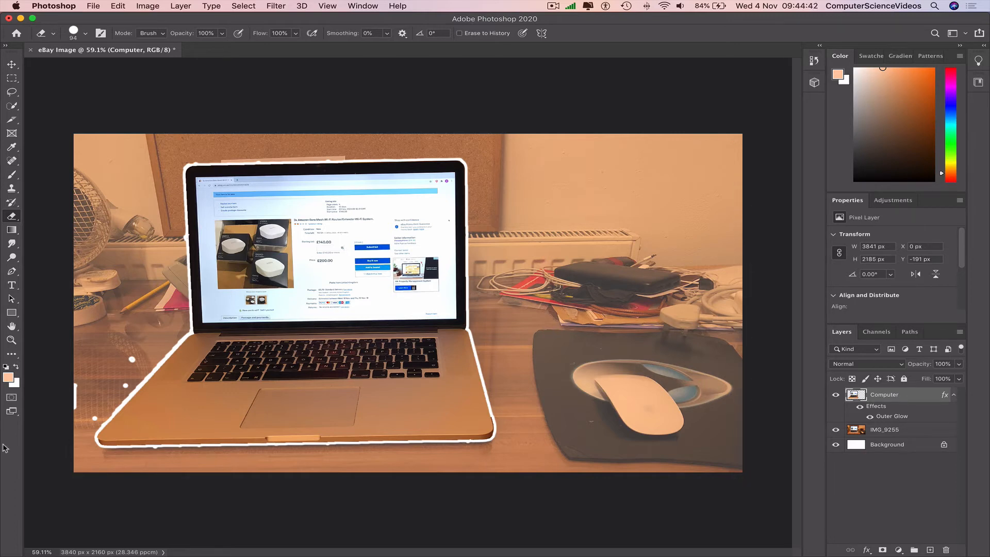
drag(73, 412, 74, 376)
Erase the uneven bits of the Computer layer along the slanted left edge and front-left corner of the laptop's base.
scroll(408, 303, up, 5)
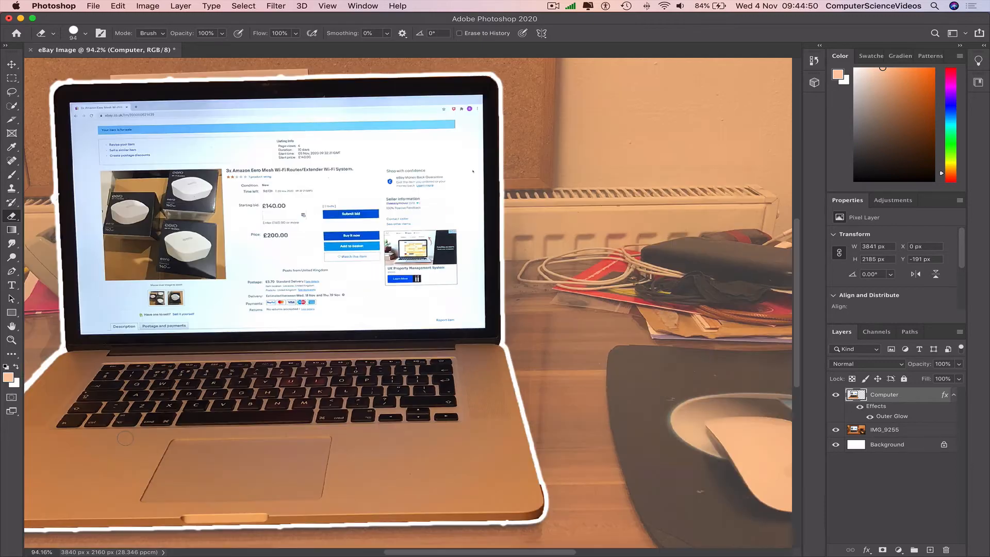
scroll(193, 425, down, 1)
scroll(195, 422, down, 10)
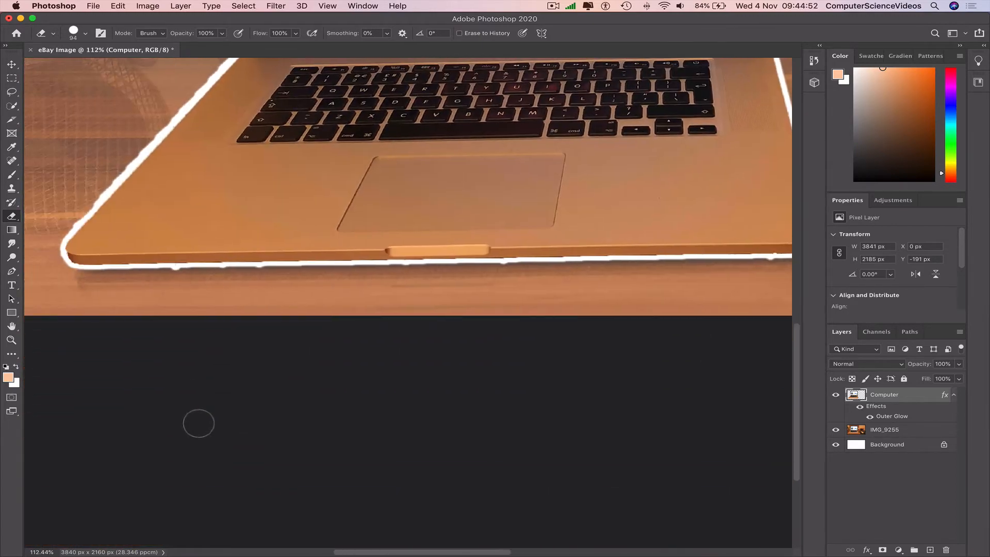
scroll(194, 420, left, 2)
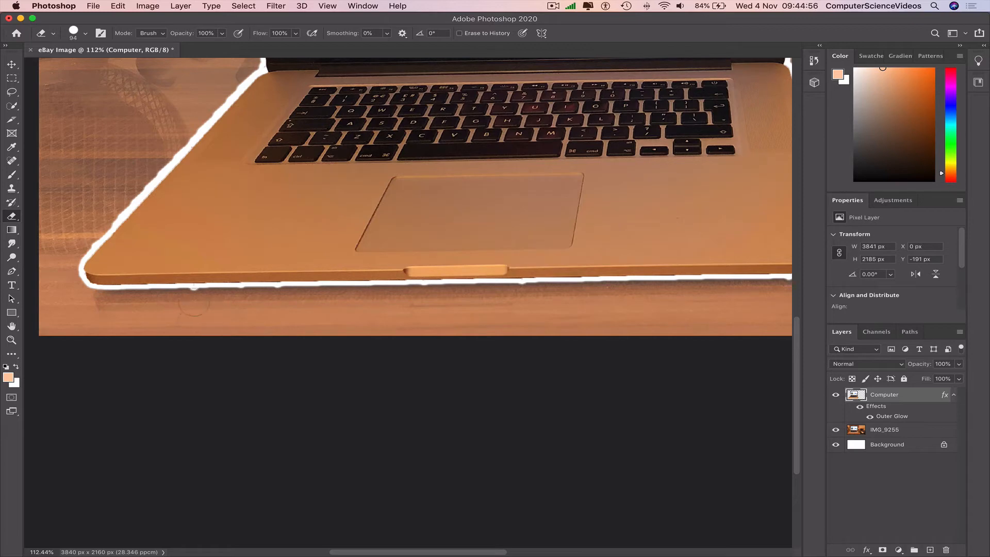
scroll(138, 264, up, 2)
scroll(138, 264, left, 1)
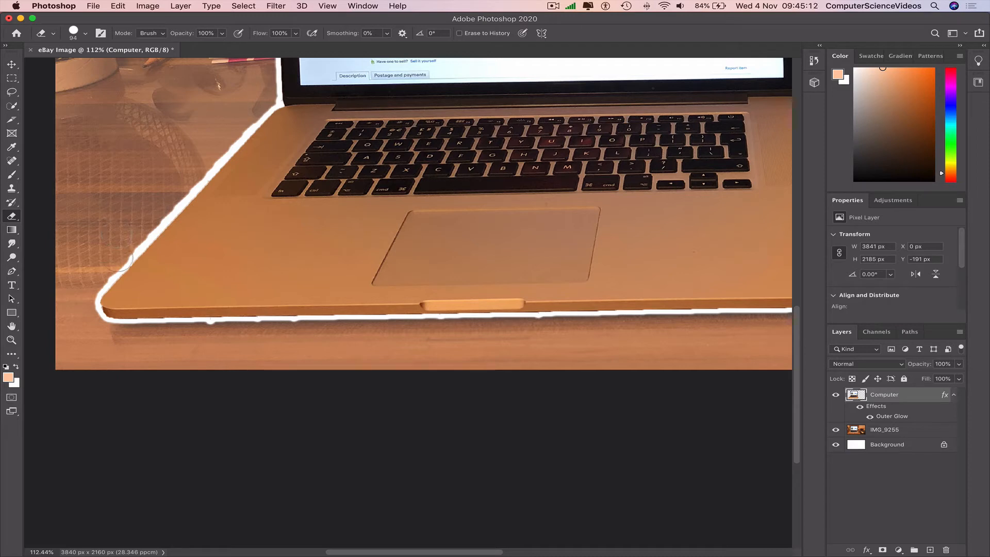
mouse_move(136, 254)
mouse_down()
mouse_move(219, 162)
mouse_move(266, 114)
mouse_up()
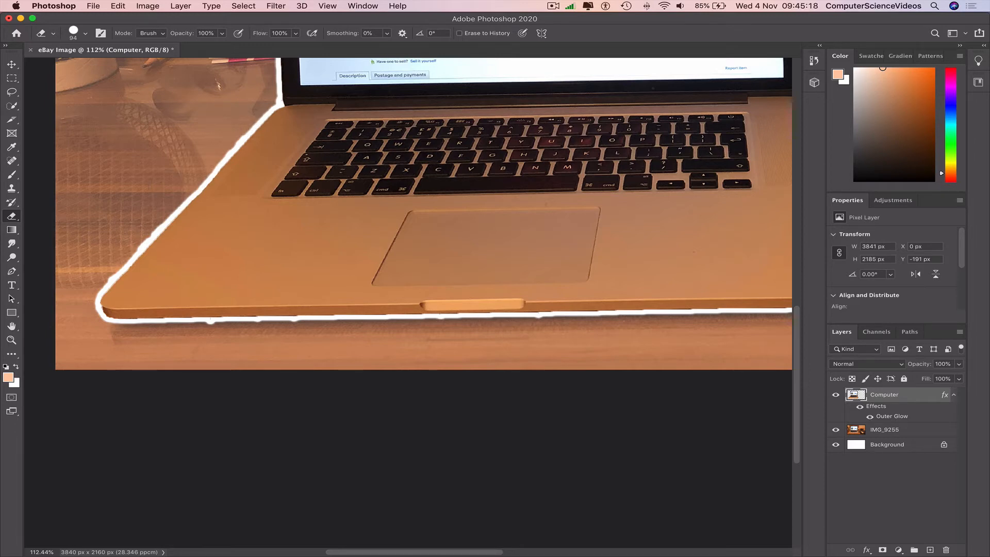
drag(85, 286, 145, 219)
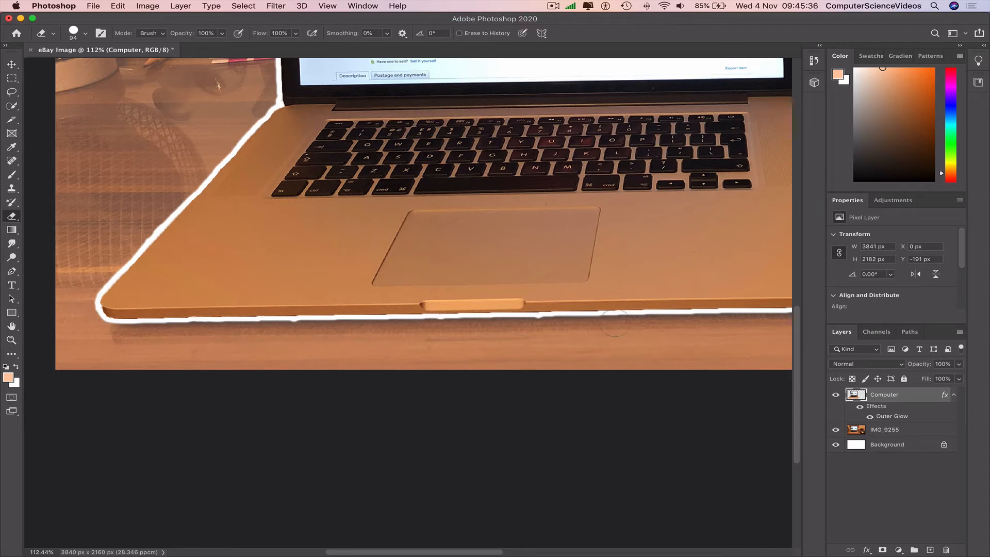
mouse_move(614, 324)
mouse_down()
mouse_move(517, 328)
mouse_move(665, 320)
mouse_up()
mouse_move(580, 325)
mouse_down()
mouse_move(193, 327)
mouse_move(226, 292)
mouse_up()
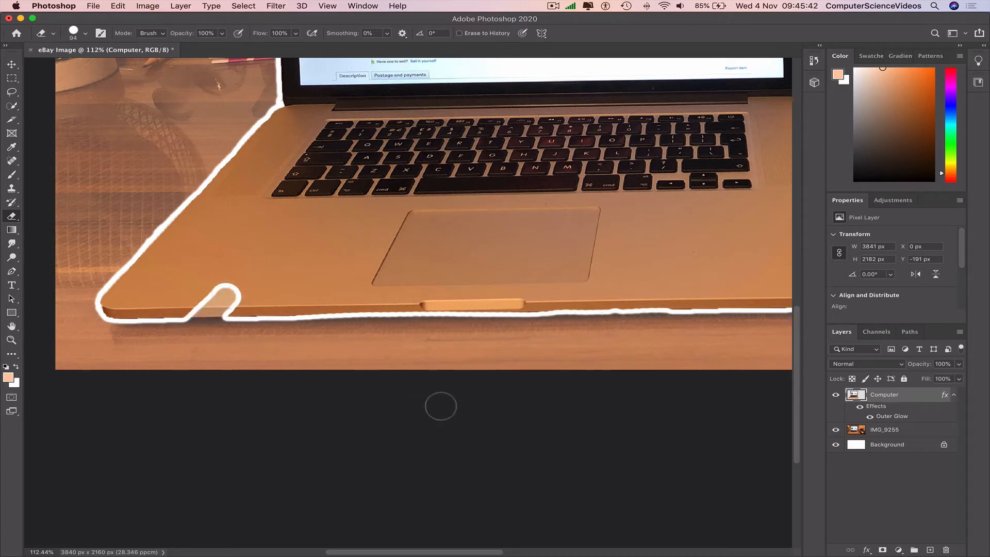
key(super+z)
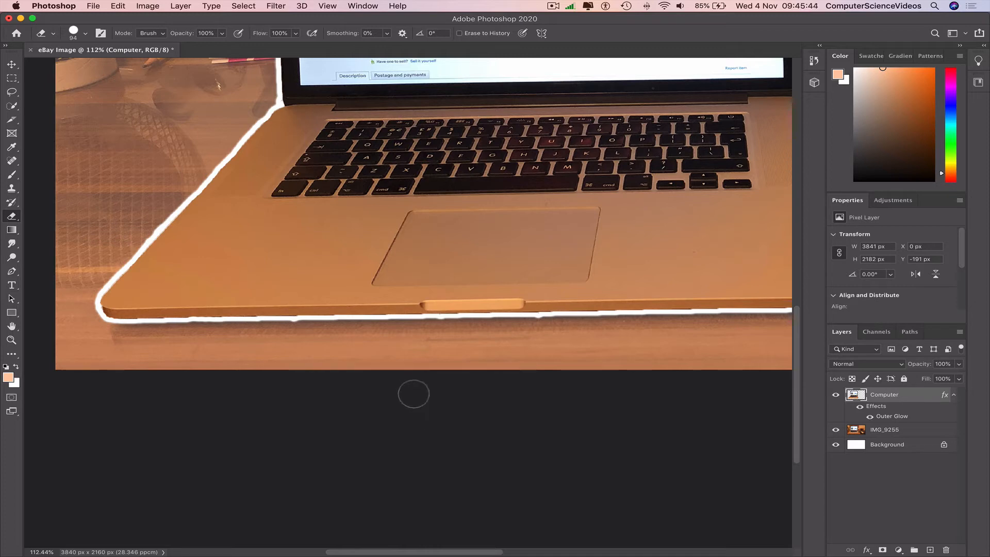
Smooth the glow outline below the laptop by erasing the small bumps along the base's front edge.
drag(107, 332, 258, 330)
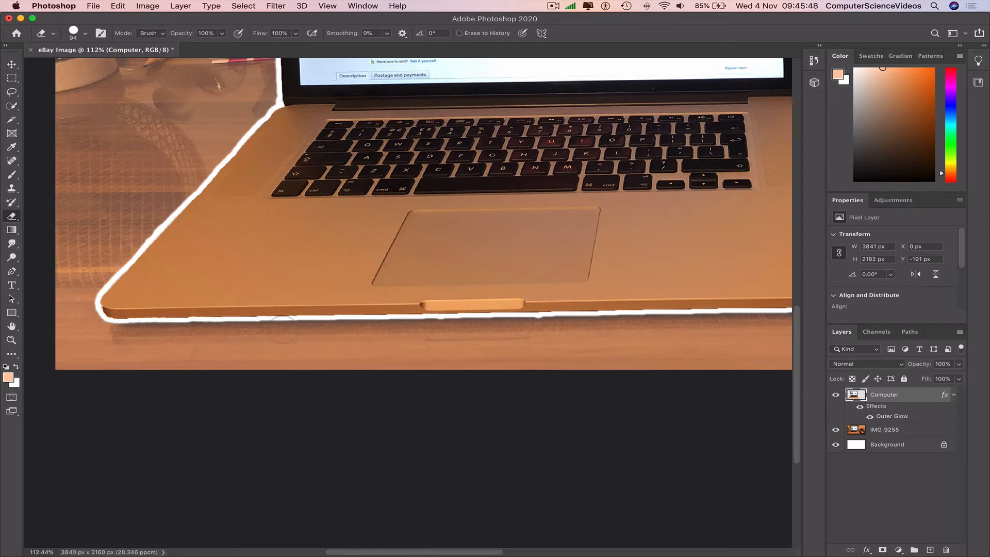
scroll(397, 351, right, 3)
scroll(392, 354, right, 4)
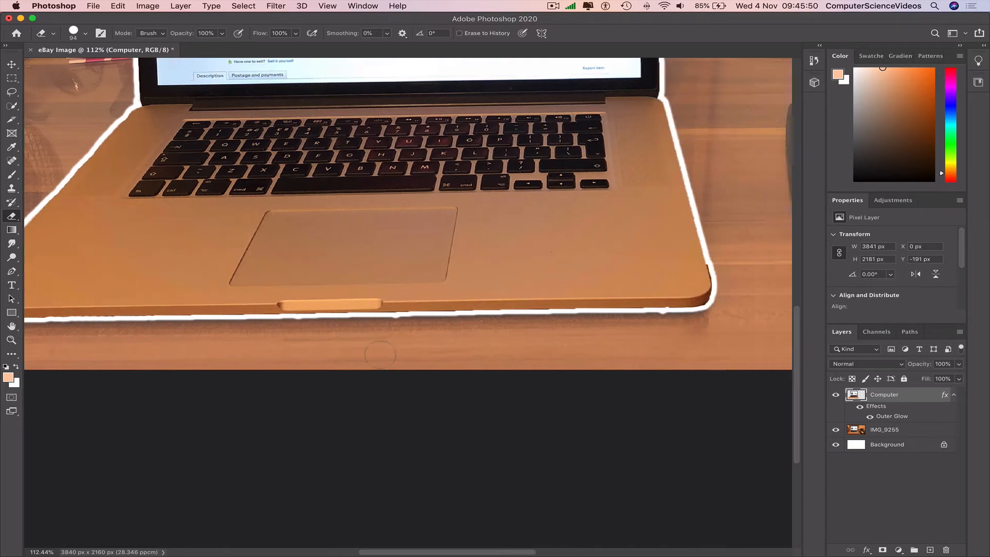
drag(433, 328, 480, 331)
Erase the uneven bits of the Computer layer along the top edge of the laptop's screen.
scroll(732, 361, up, 10)
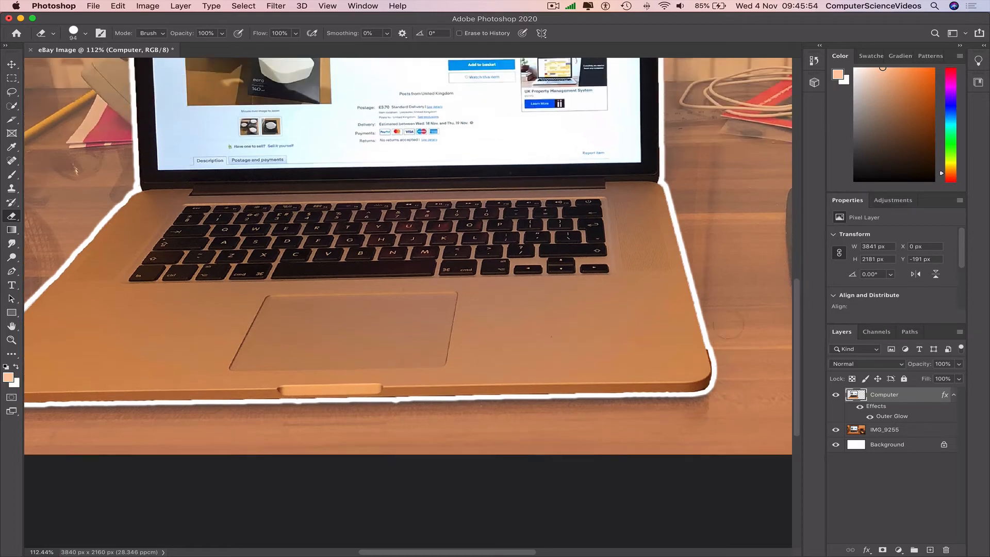
scroll(732, 330, up, 6)
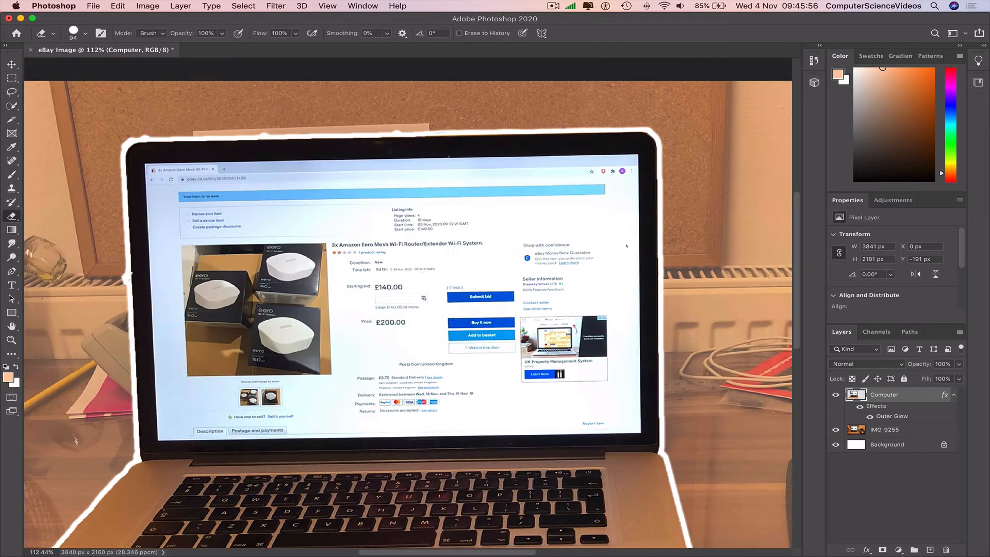
drag(458, 129, 147, 135)
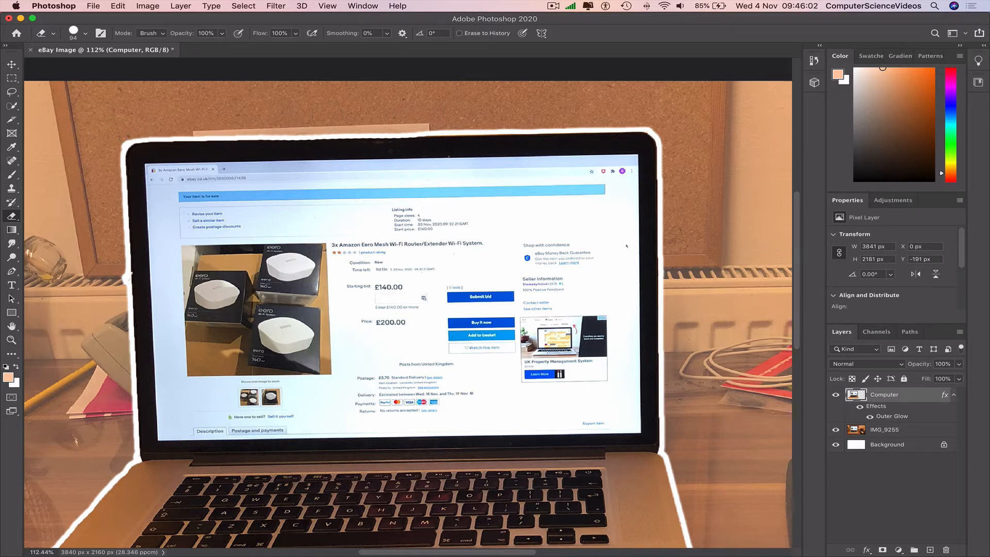
mouse_move(407, 129)
mouse_down()
mouse_move(647, 132)
mouse_move(54, 128)
mouse_up()
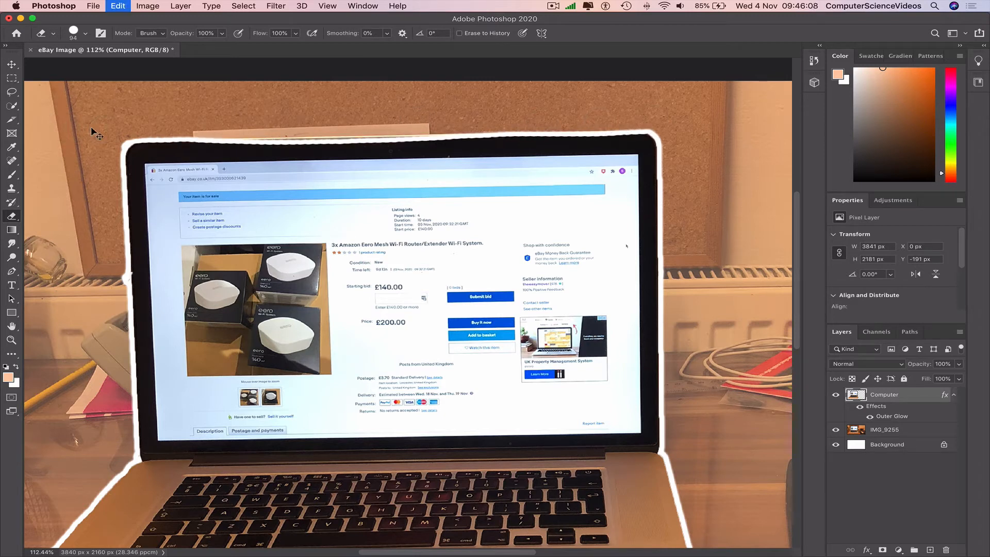
scroll(184, 175, up, 3)
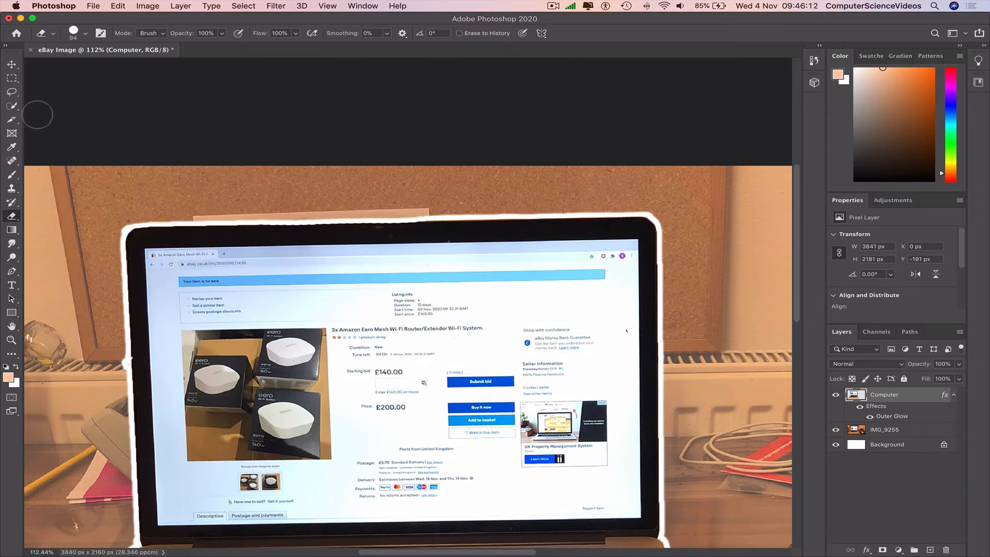
click(13, 78)
drag(83, 186, 727, 214)
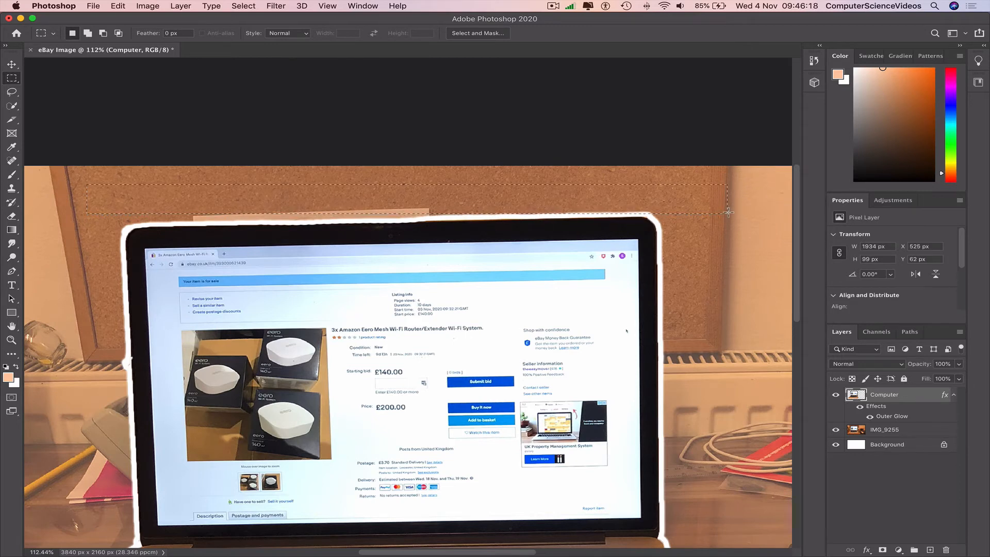
key(Return)
key(BackSpace)
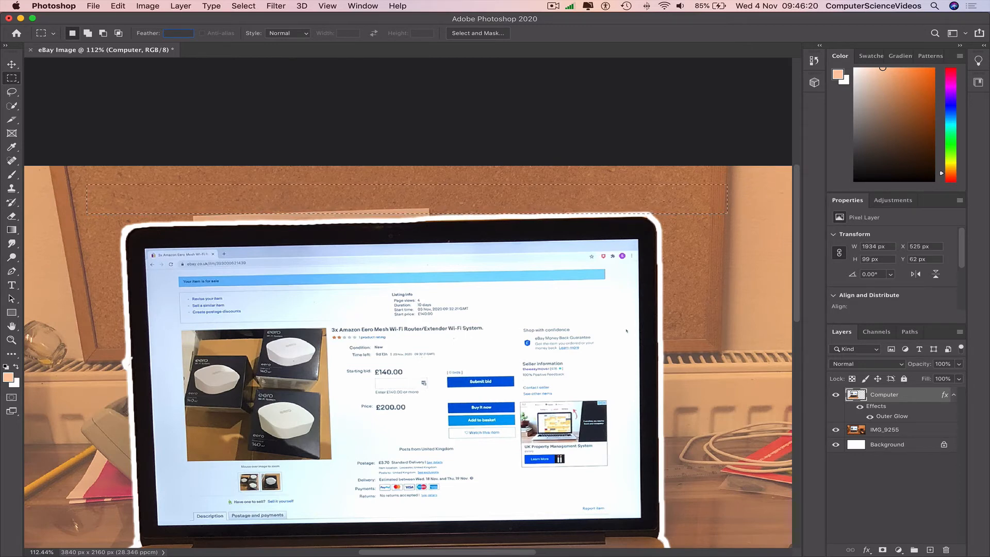
key(super+z)
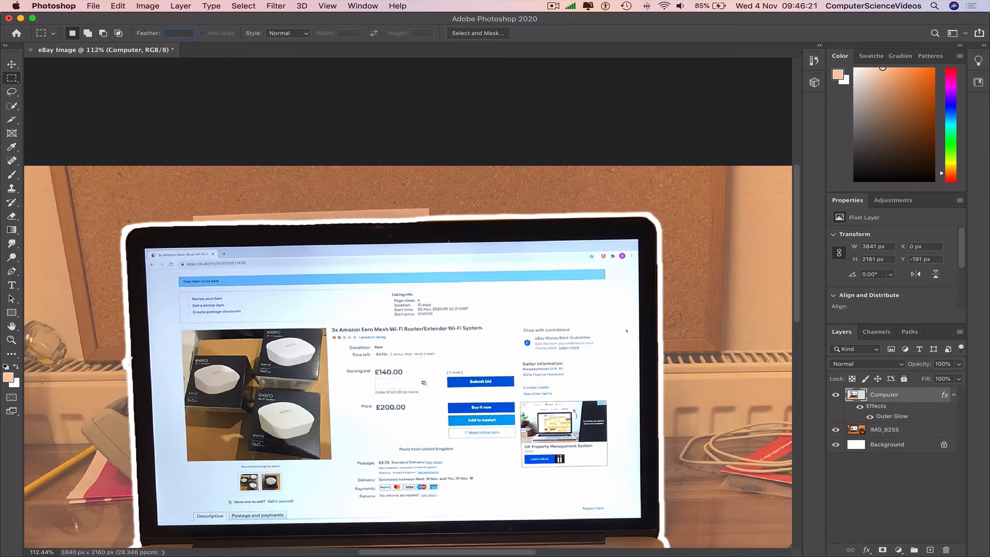
click(11, 80)
click(584, 193)
Erase the small bump on the Computer layer beside the left edge of the laptop's screen.
scroll(185, 193, down, 6)
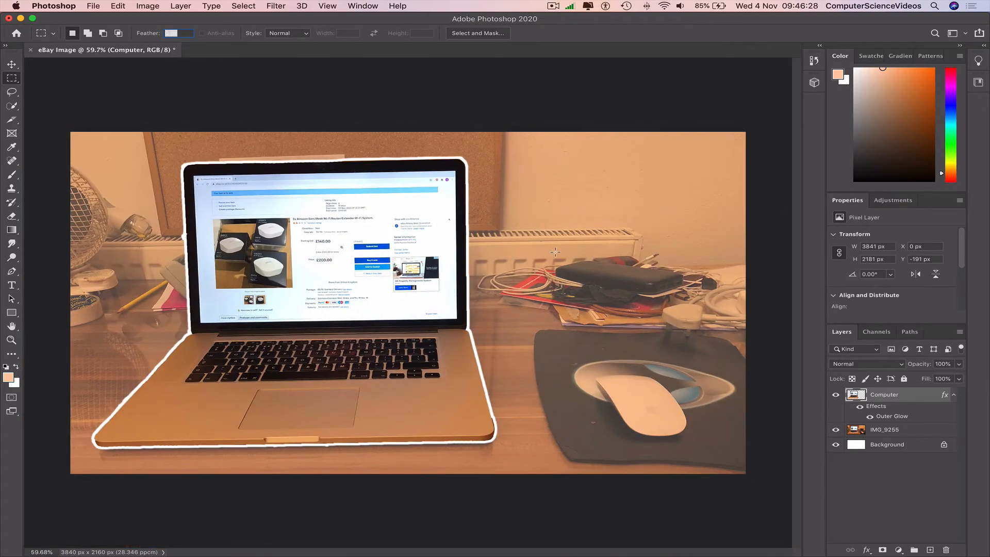
scroll(186, 244, up, 6)
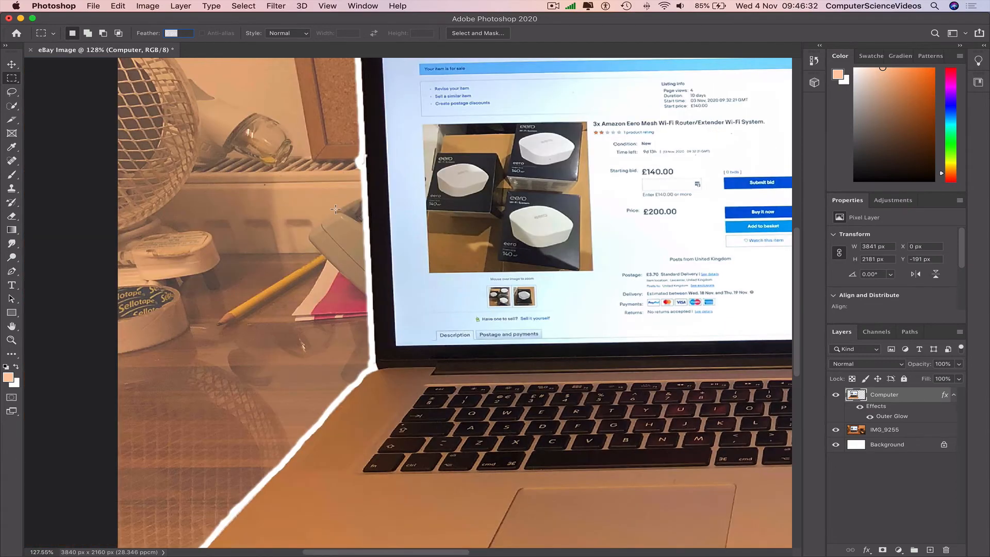
scroll(335, 209, up, 4)
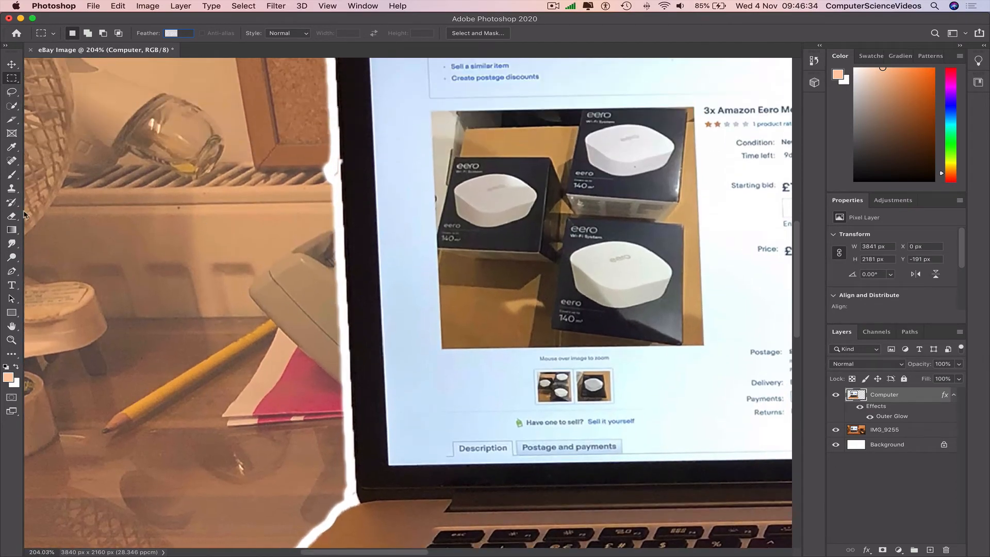
mouse_move(11, 216)
mouse_down()
mouse_move(62, 224)
mouse_move(57, 214)
mouse_up()
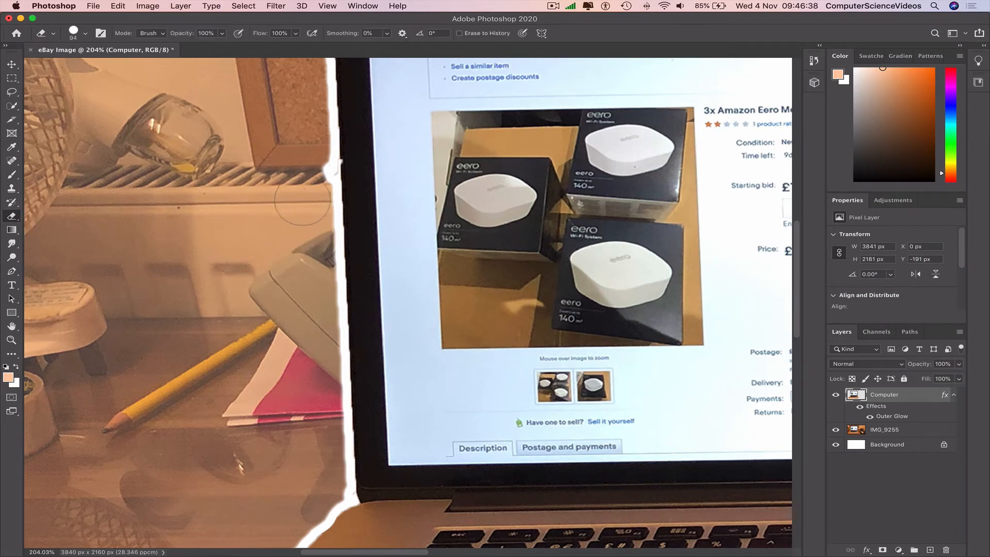
drag(304, 196, 310, 170)
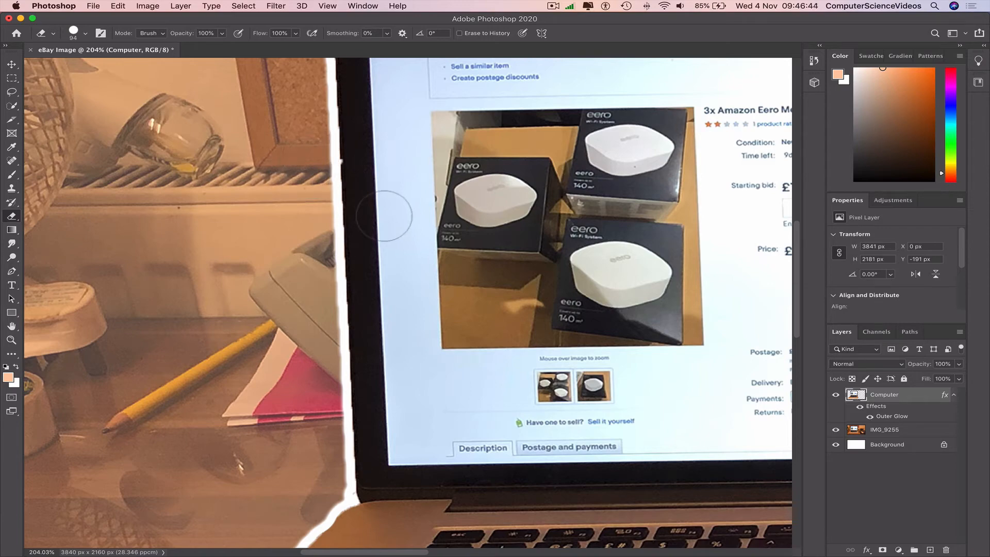
Increase the Computer layer's Outer Glow size to 51 px and apply the layer style.
scroll(384, 216, down, 5)
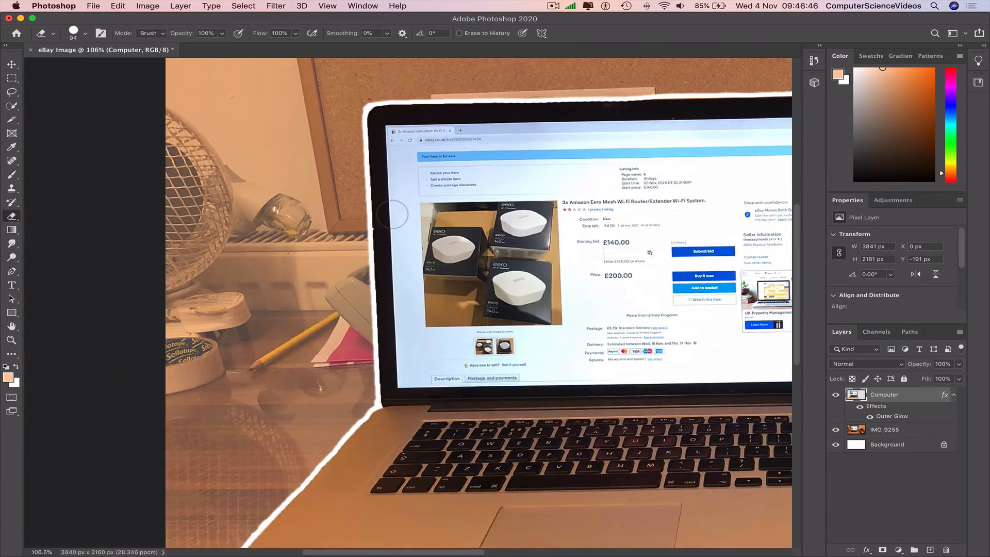
scroll(393, 214, down, 3)
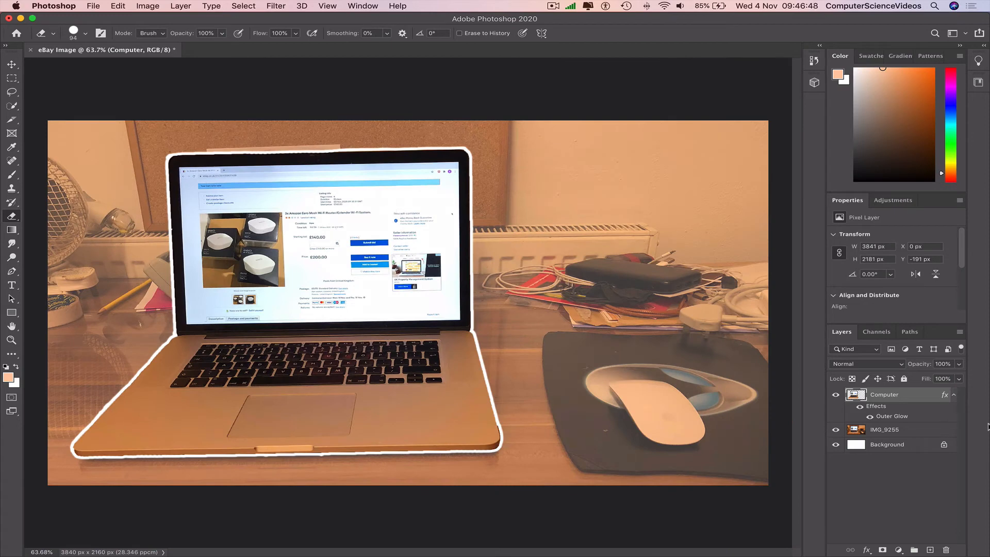
right_click(884, 395)
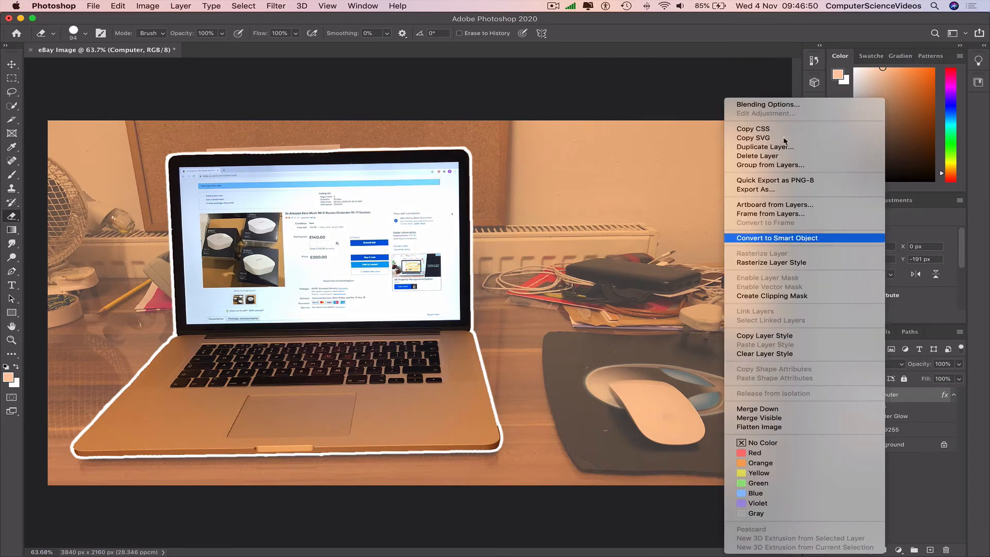
click(774, 105)
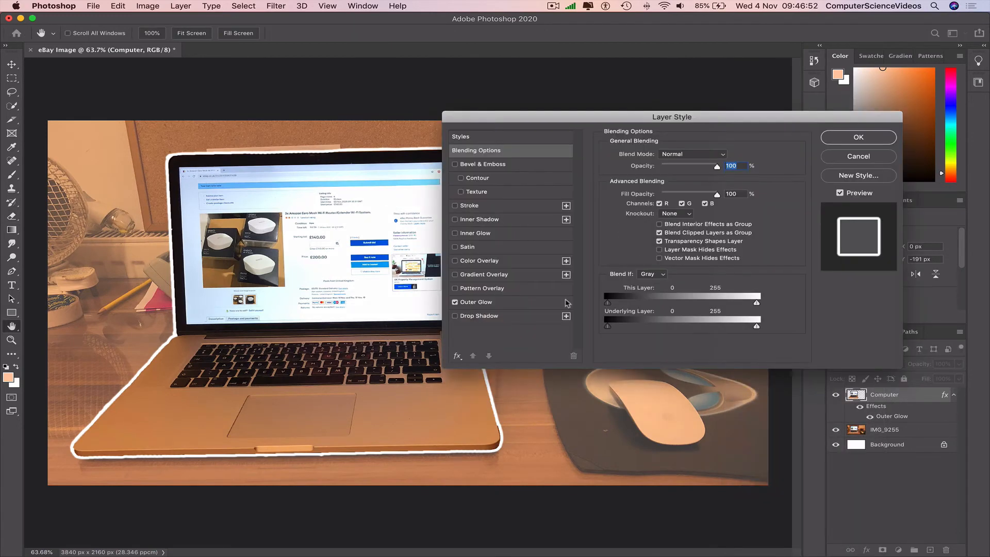
click(502, 305)
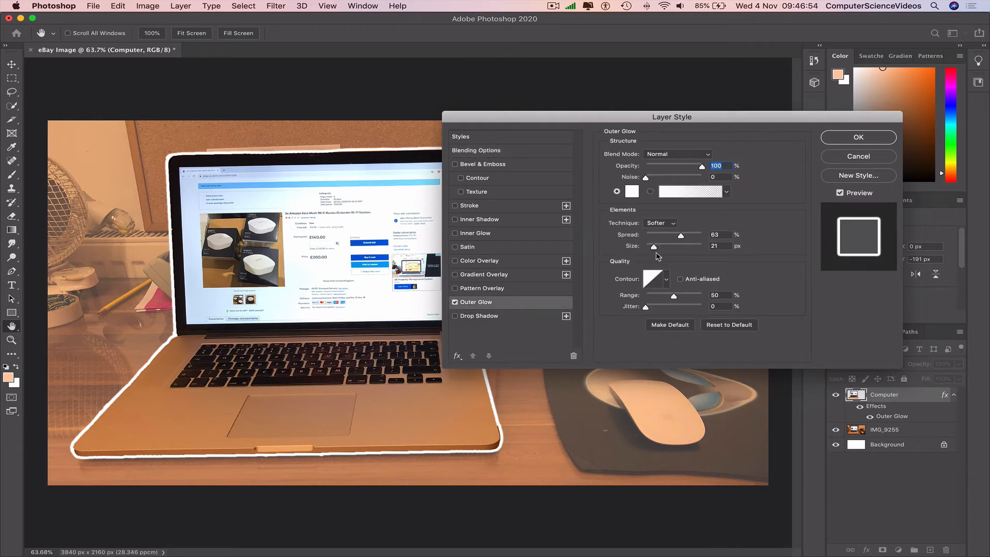
drag(654, 248, 658, 249)
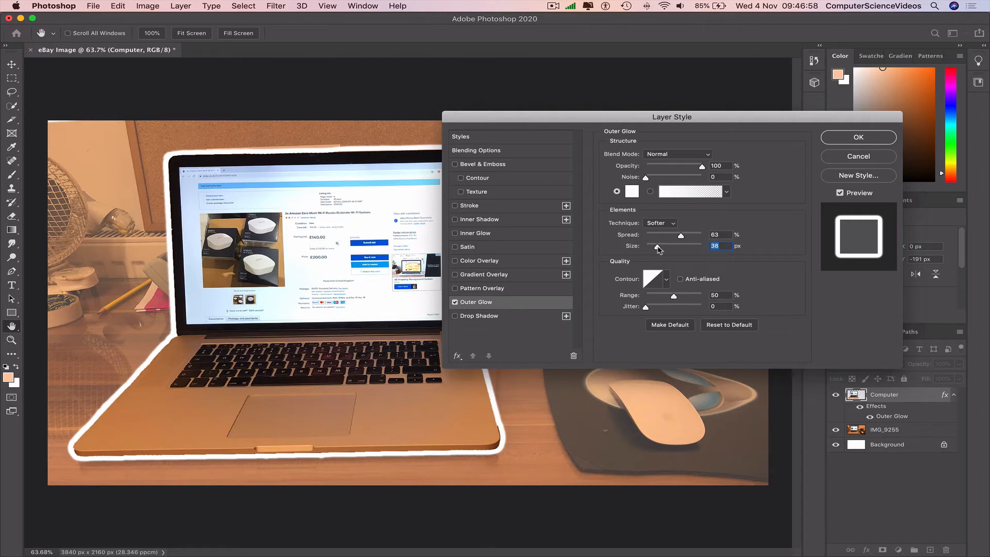
drag(658, 248, 662, 251)
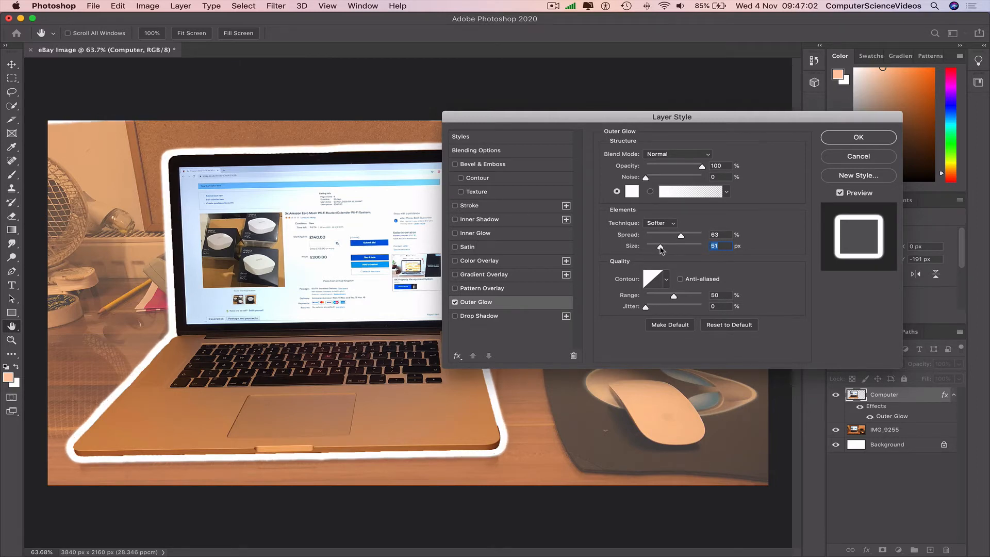
click(846, 143)
key(e)
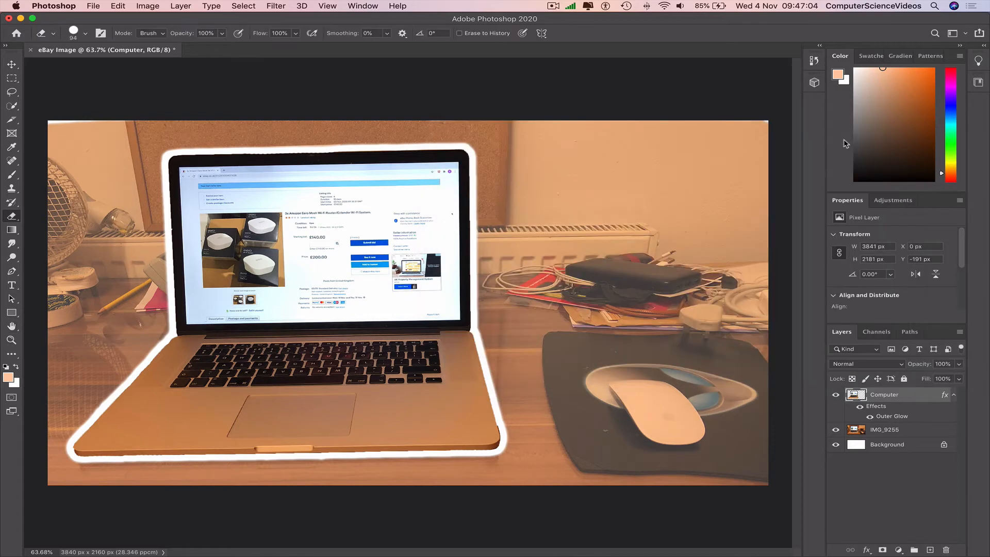
Lower the IMG_9255 layer's opacity to 60% in its blending options.
click(896, 430)
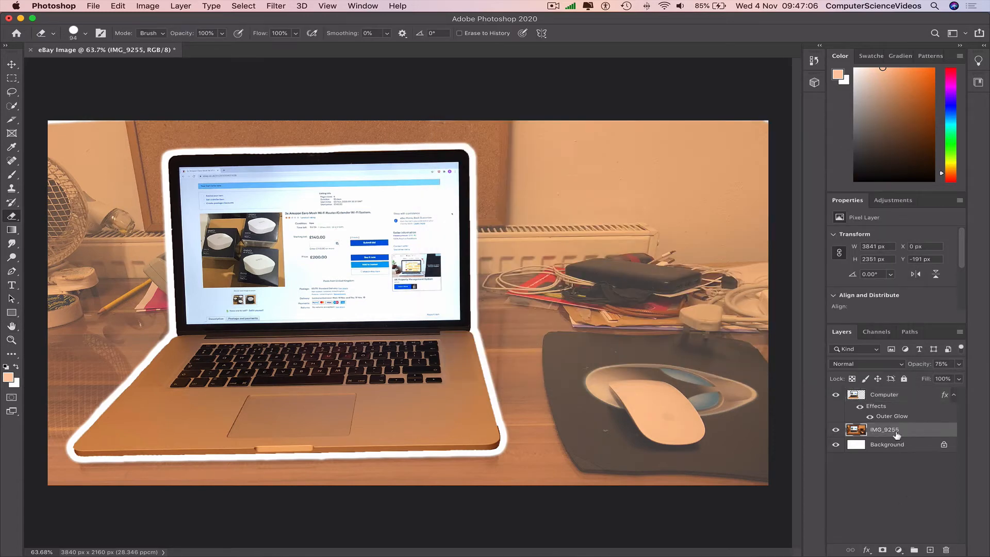
right_click(897, 432)
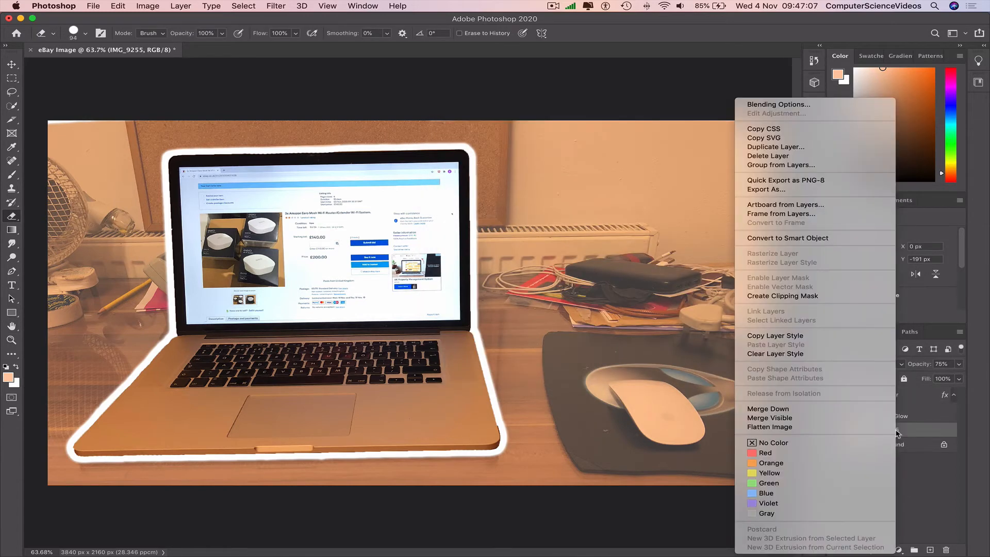
click(777, 105)
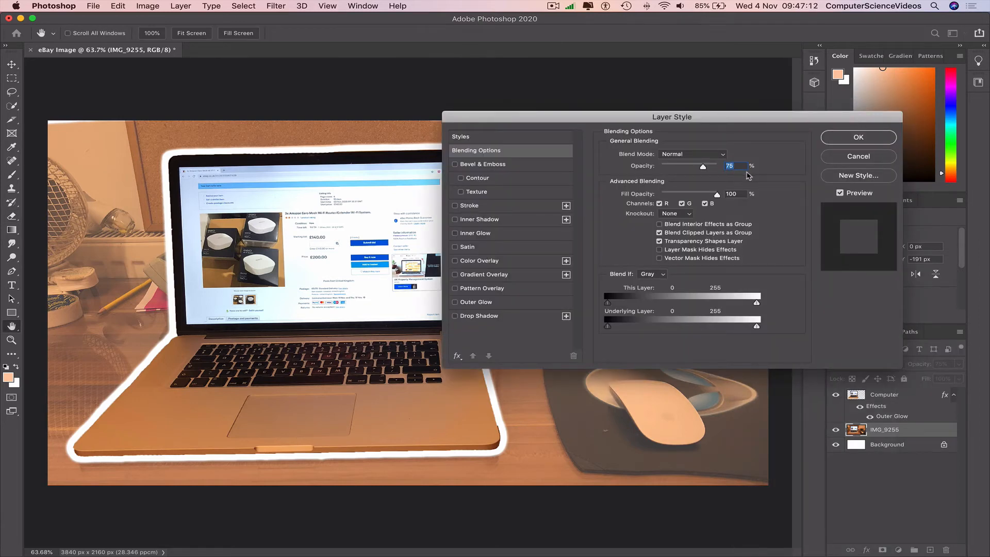
text(60)
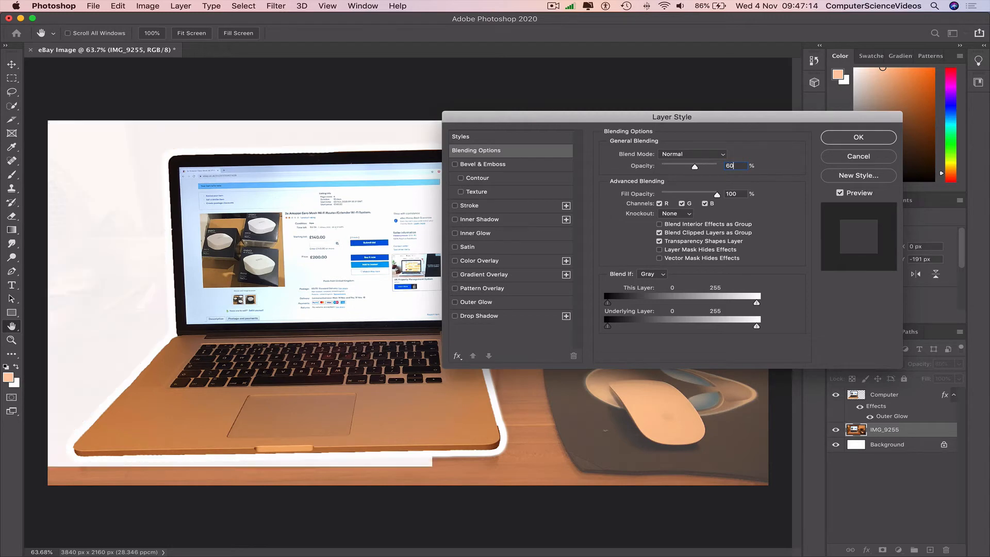
click(880, 141)
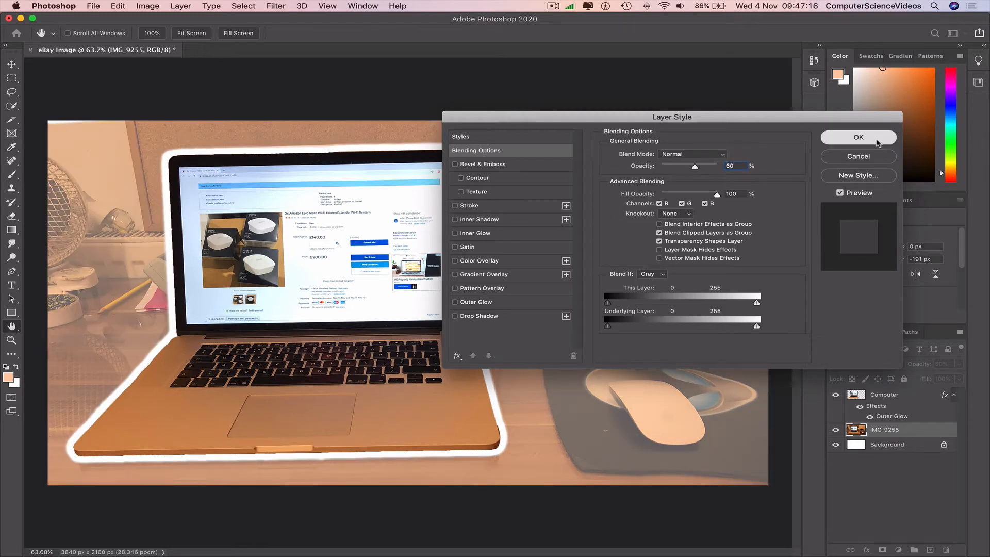
Erase the stray white glow along the image's upper-left edge on the Computer layer.
key(e)
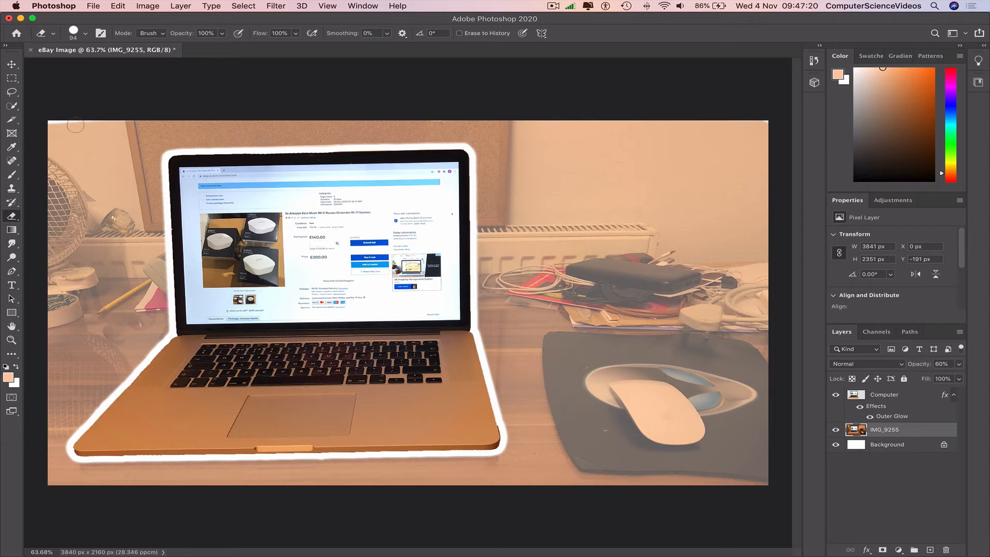
drag(90, 125, 40, 123)
key(super+z)
click(903, 397)
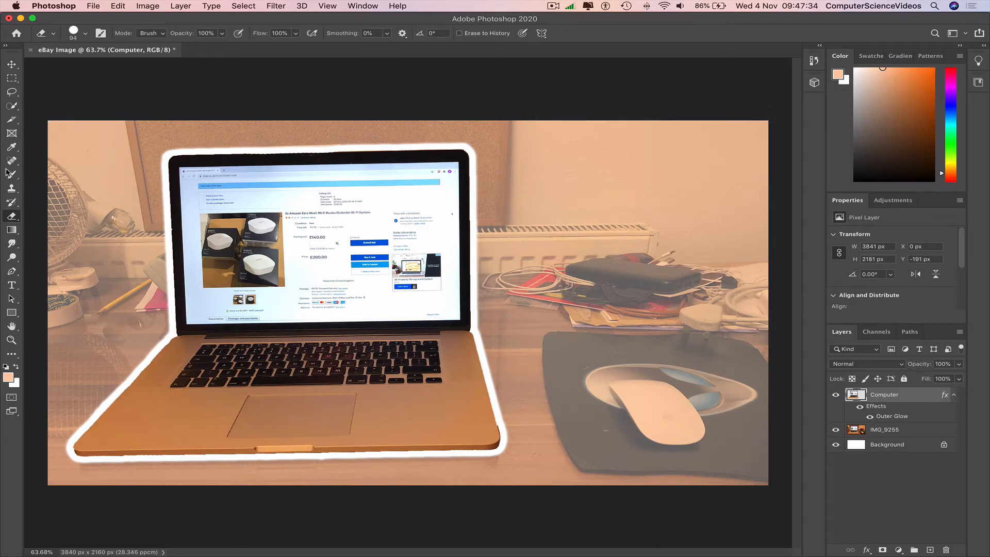
Place the ebay-2-logo-png-transparent.png file from the desktop into the image as a new layer.
click(16, 77)
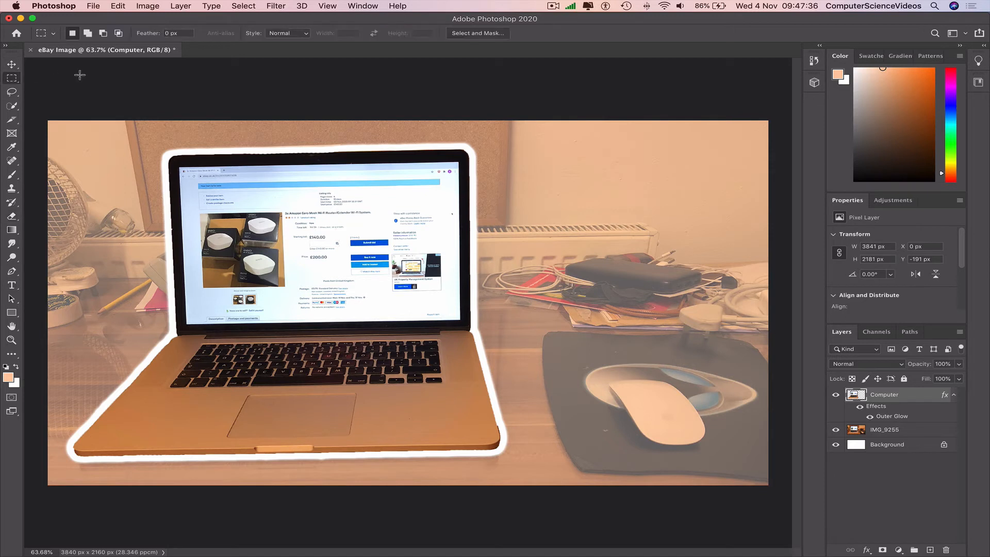
click(15, 65)
click(113, 74)
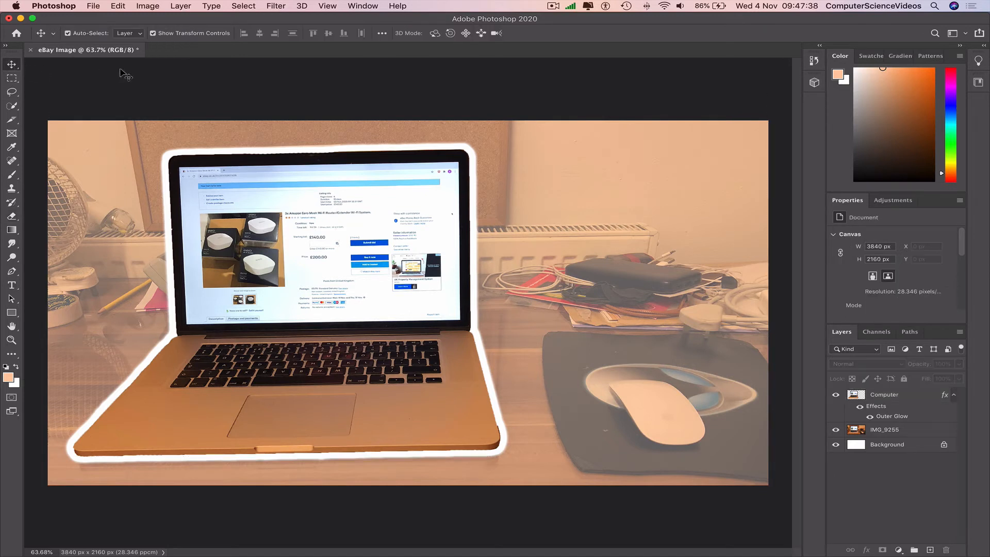
key(ctrl+Right)
drag(825, 170, 619, 261)
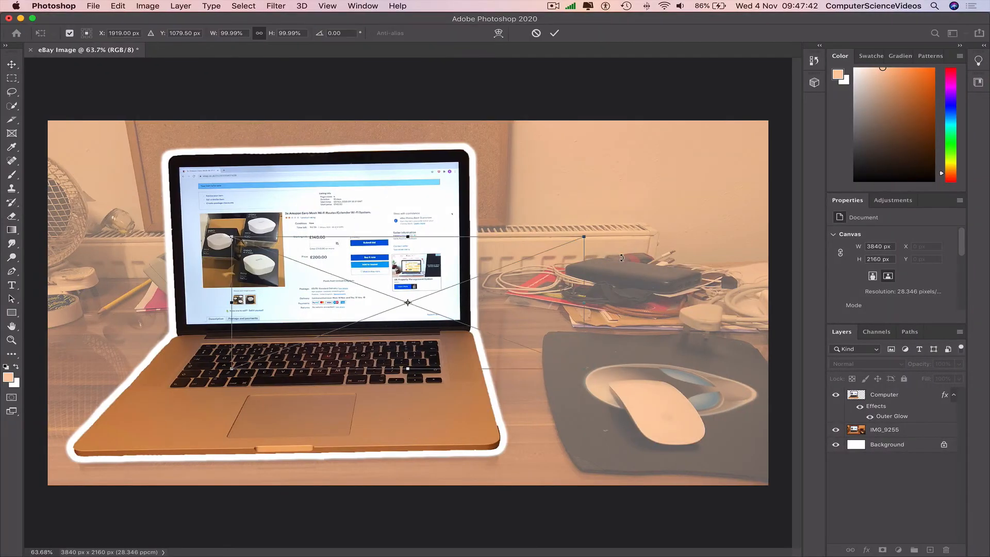
key(Return)
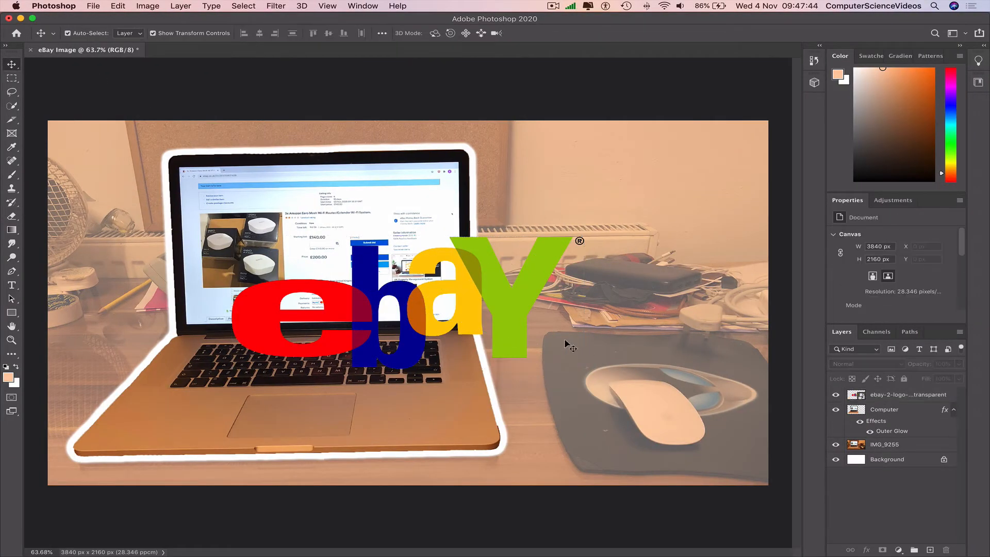
Scale the eBay logo to about 63% and position it to the right of the laptop, at about X 2558 px, Y 833 px.
drag(564, 305, 458, 309)
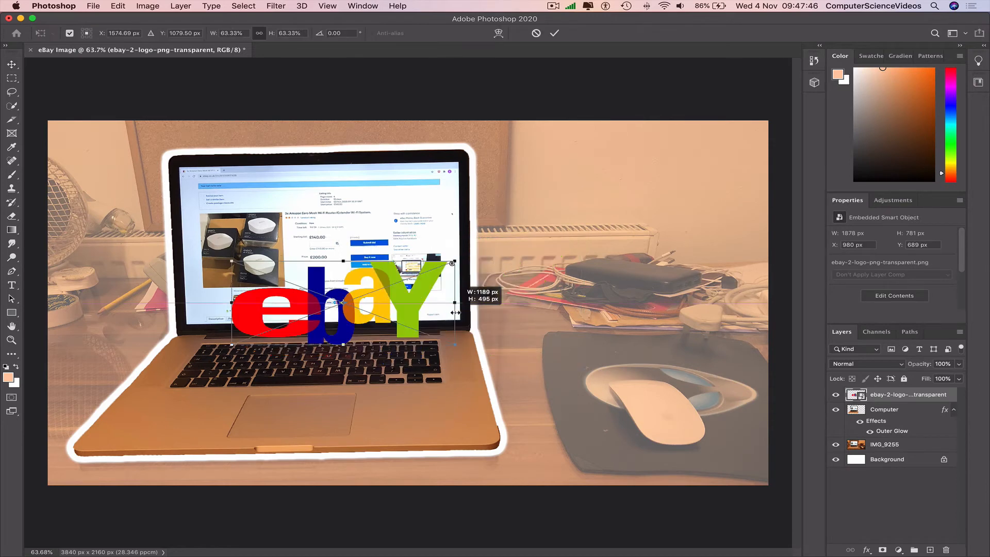
drag(395, 303, 694, 171)
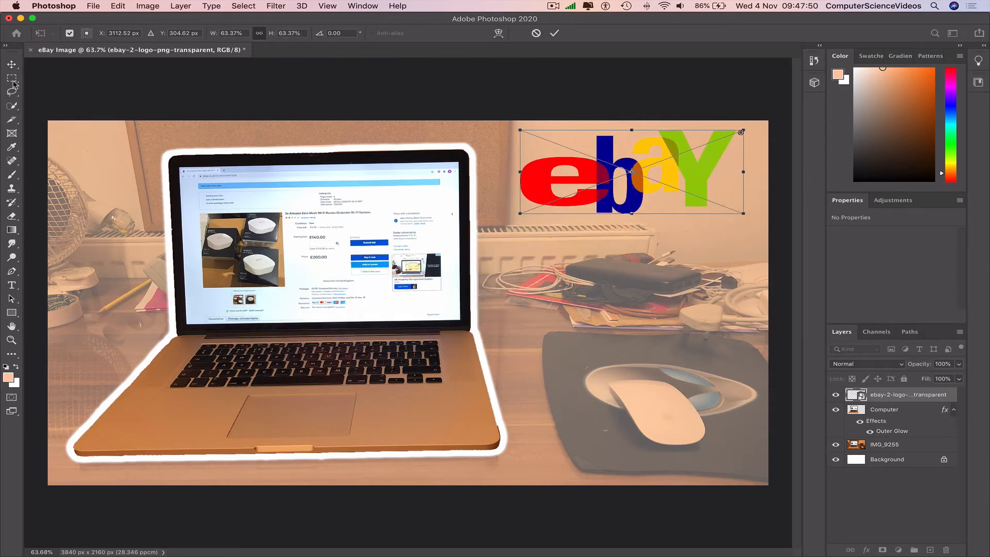
click(12, 64)
click(199, 73)
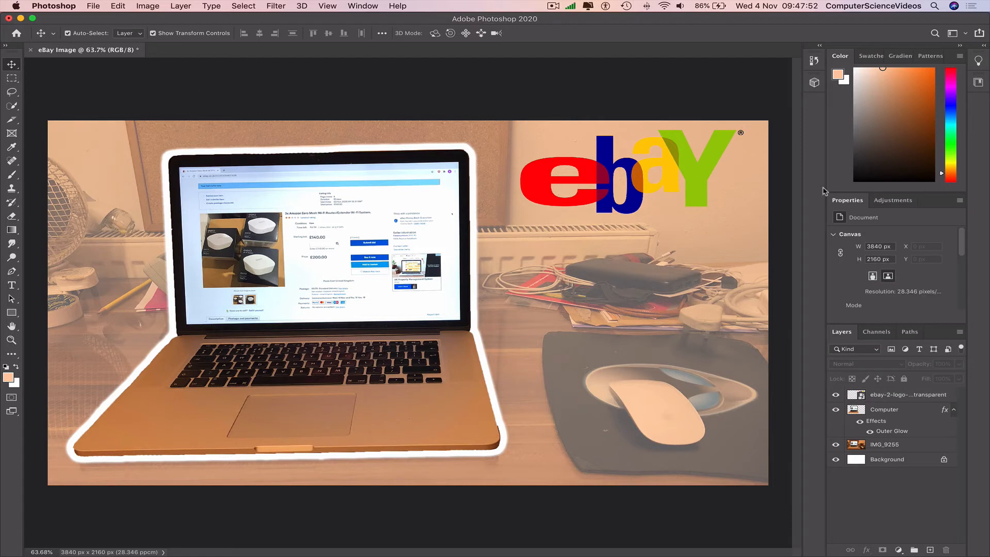
drag(671, 178, 678, 307)
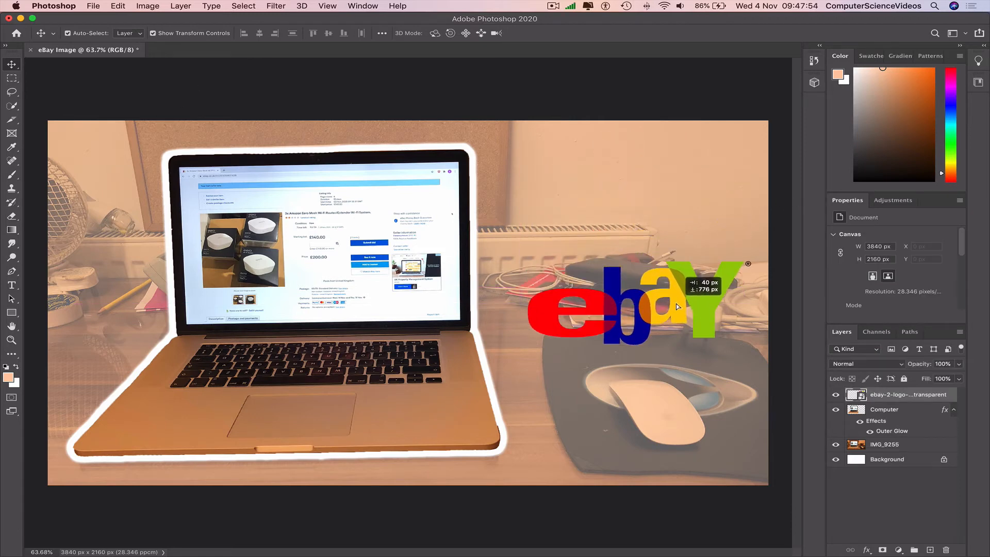
Switch to Safari and open the details of the scheduled eBay selling video in YouTube Studio.
click(21, 18)
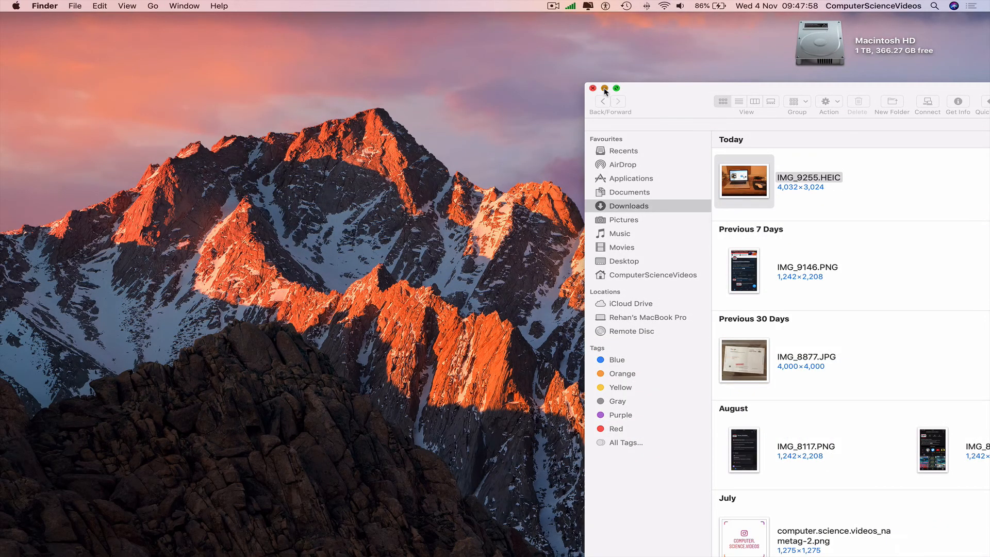
click(605, 90)
mouse_move(176, 553)
click(142, 550)
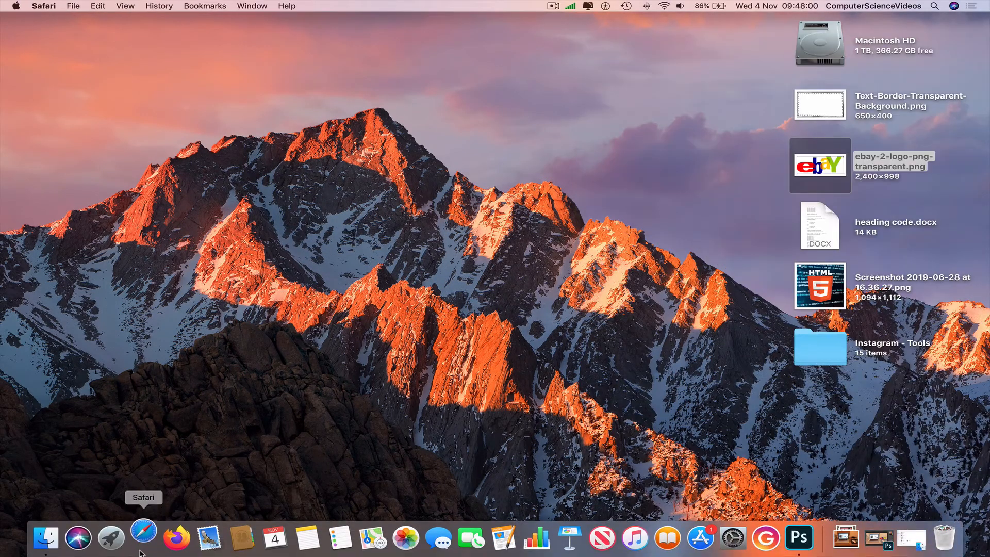
click(787, 39)
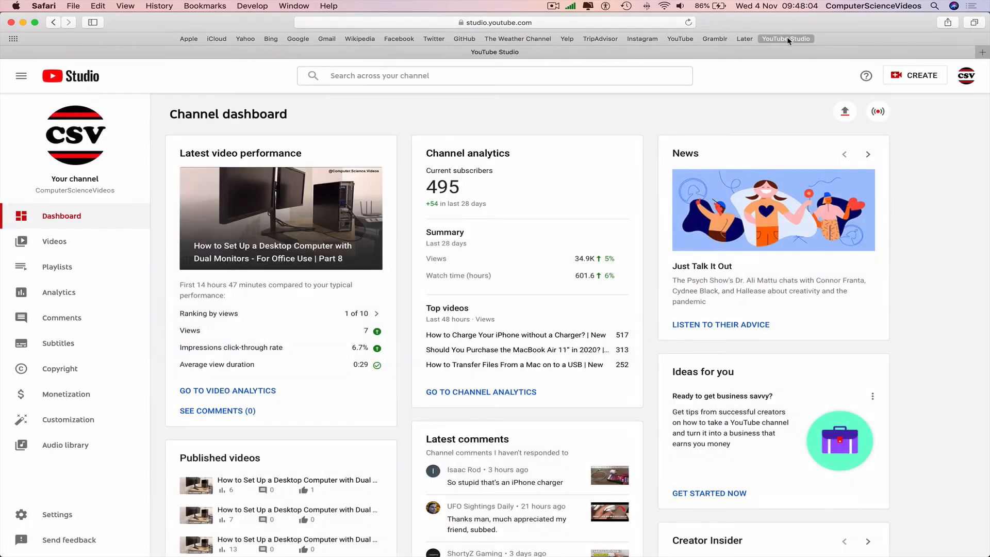
click(92, 242)
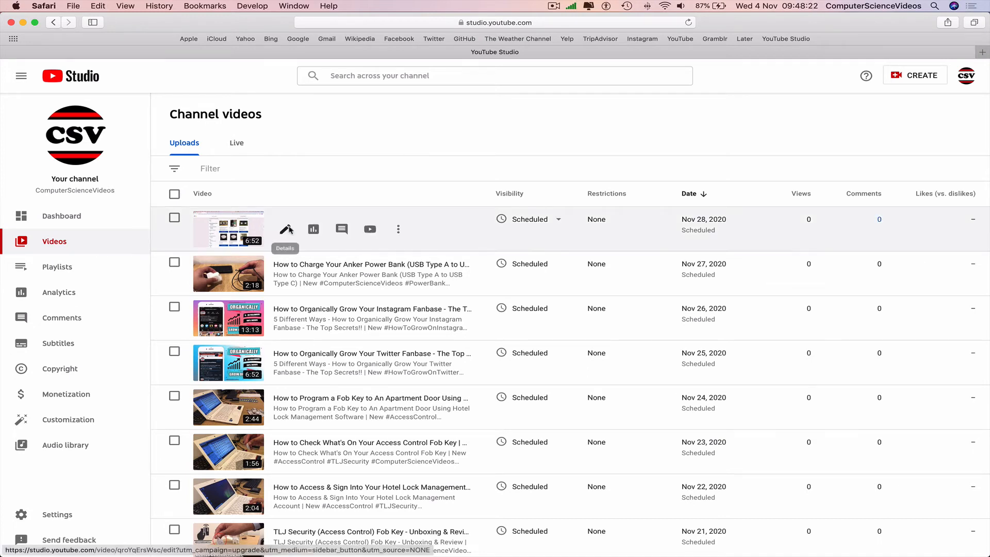
click(286, 228)
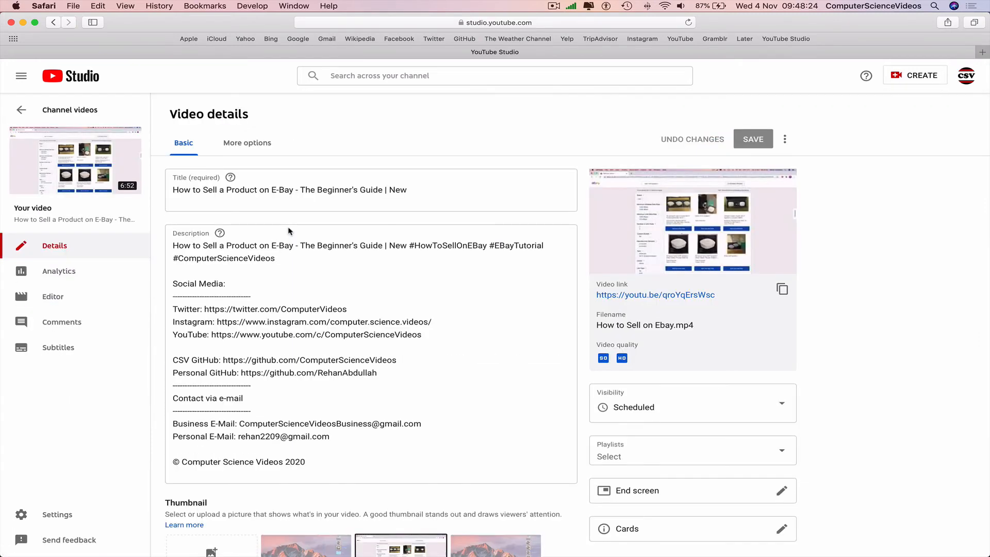
Copy "How to Sell a Product on E-Bay" from the video title and switch back to Photoshop.
drag(291, 194, 164, 196)
right_click(246, 192)
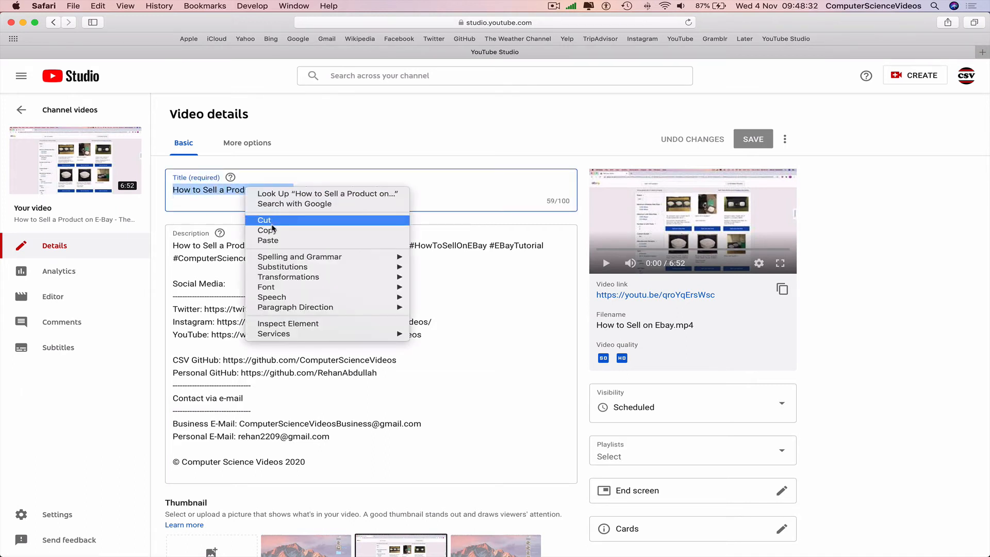
click(272, 231)
click(39, 109)
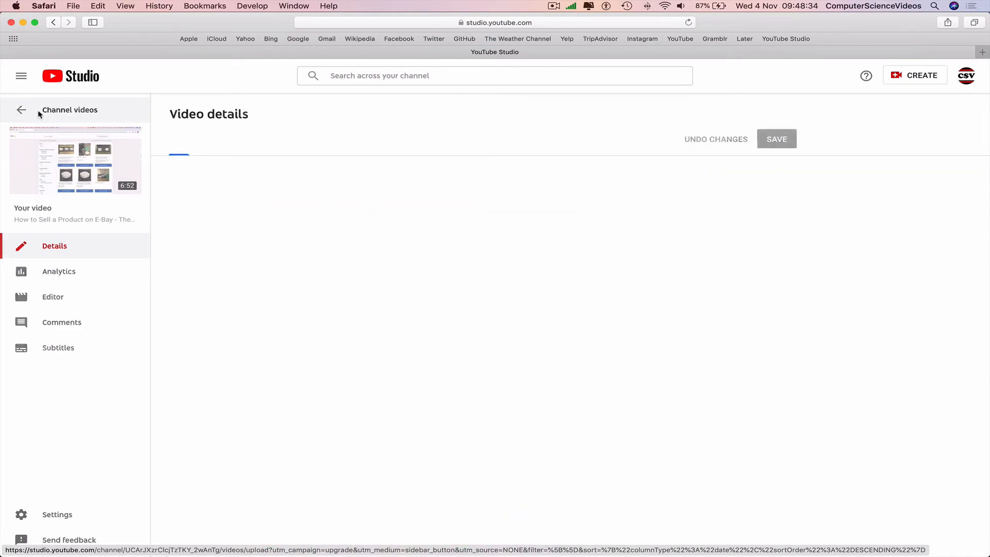
click(23, 22)
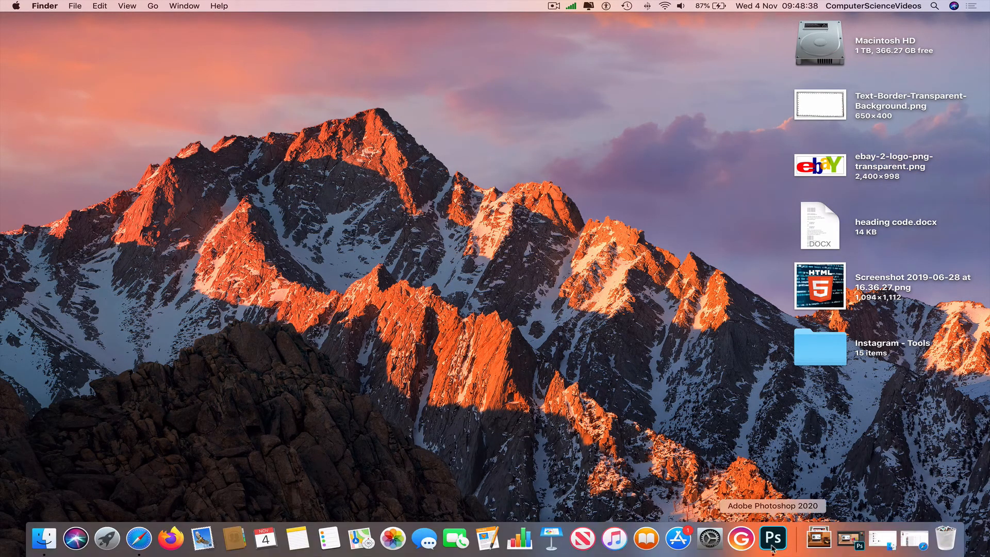
click(769, 540)
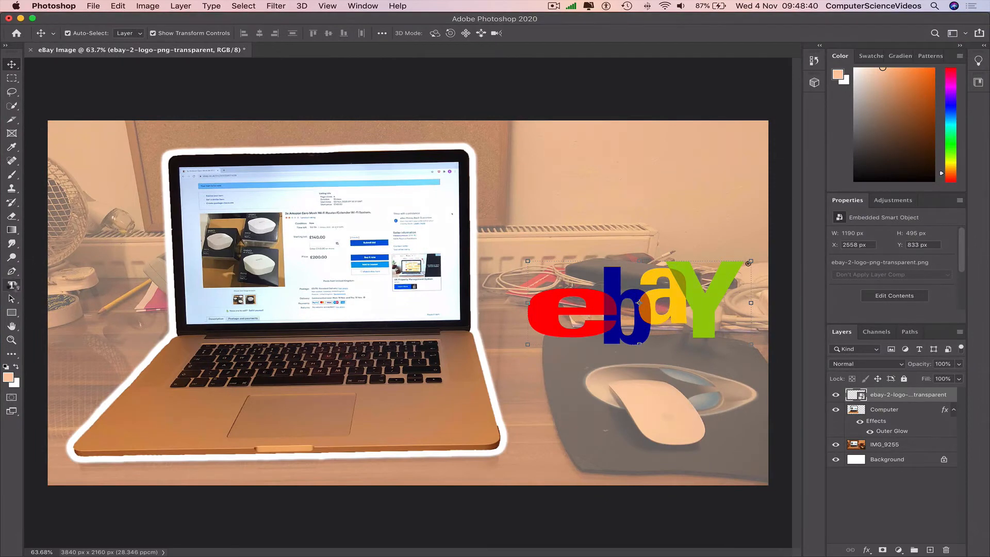
Add a text box about 1232 × 627 px above the eBay logo, reading "How to Sell a Product on".
click(11, 285)
drag(508, 136, 738, 240)
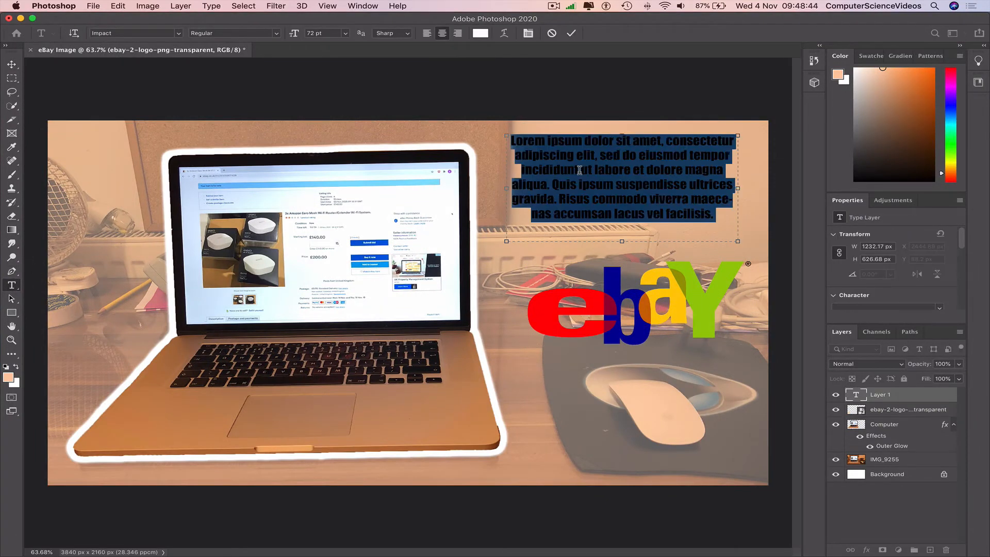
text(How to Sell a Product on E-Bay)
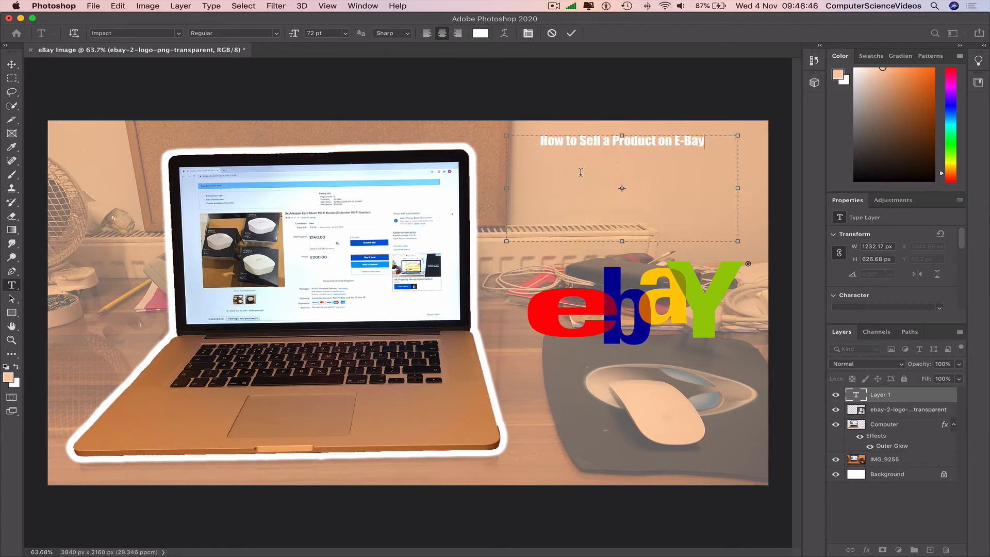
key(BackSpace)
key(BackSpace)
key(BackSpace)
key(BackSpace)
key(BackSpace)
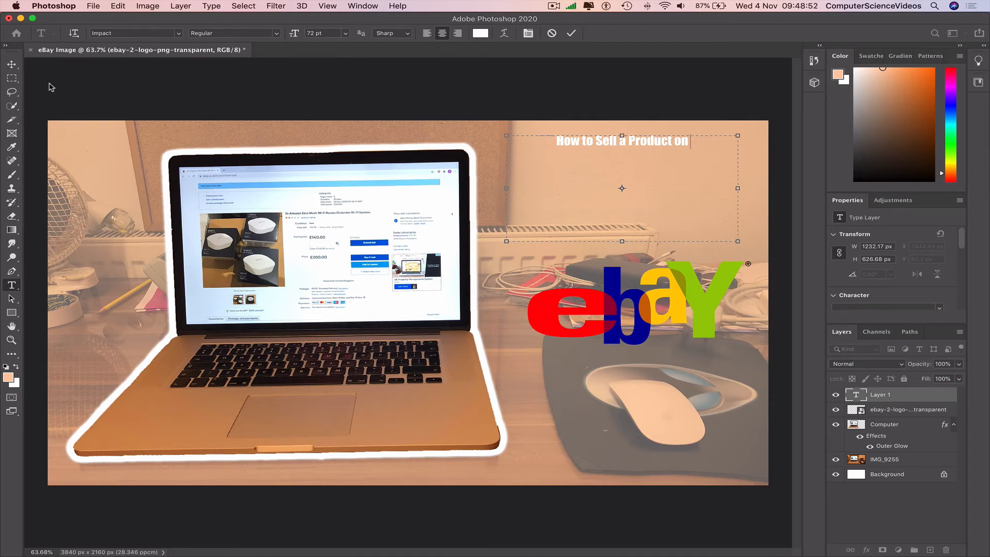
Change the title text's font to Arial Black and commit the edit.
triple_click(642, 140)
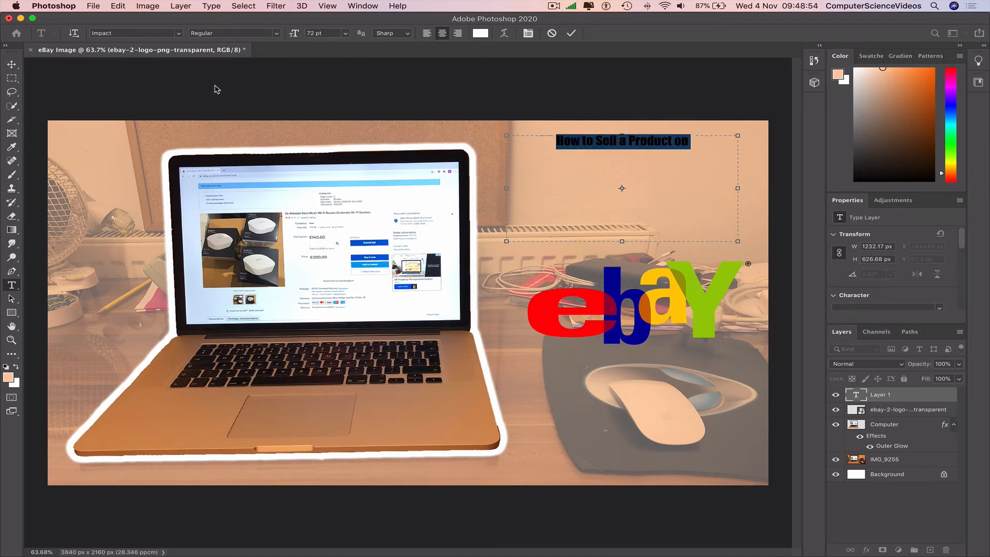
click(179, 34)
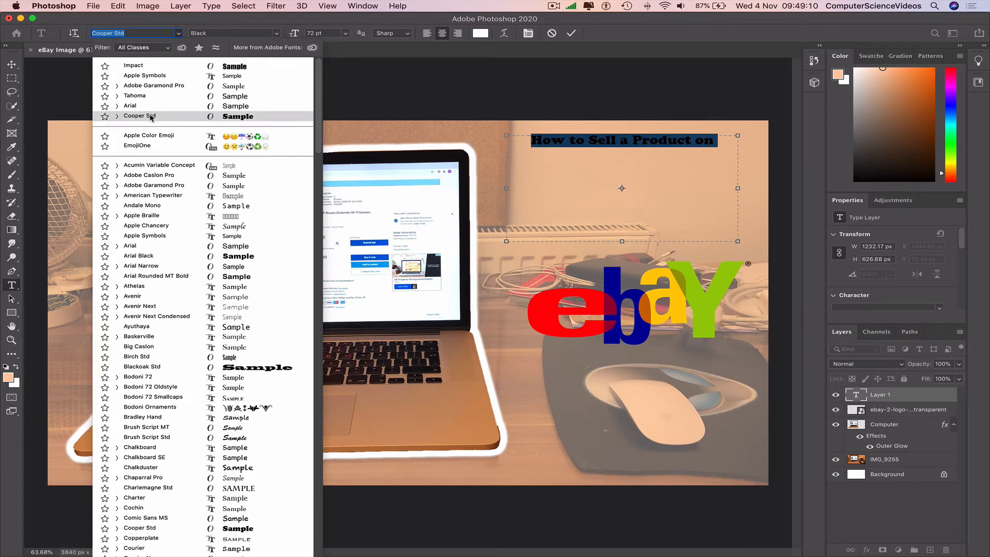
click(161, 258)
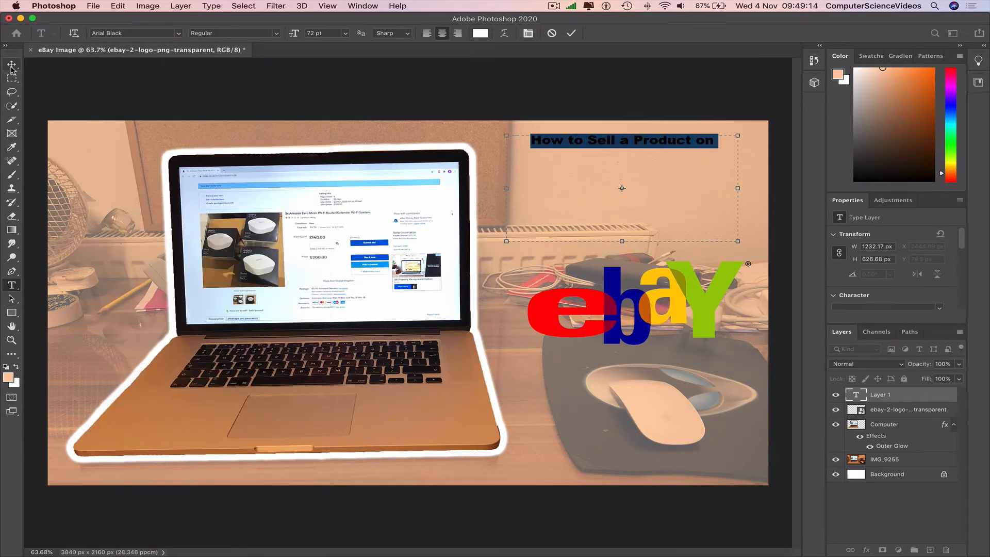
click(278, 35)
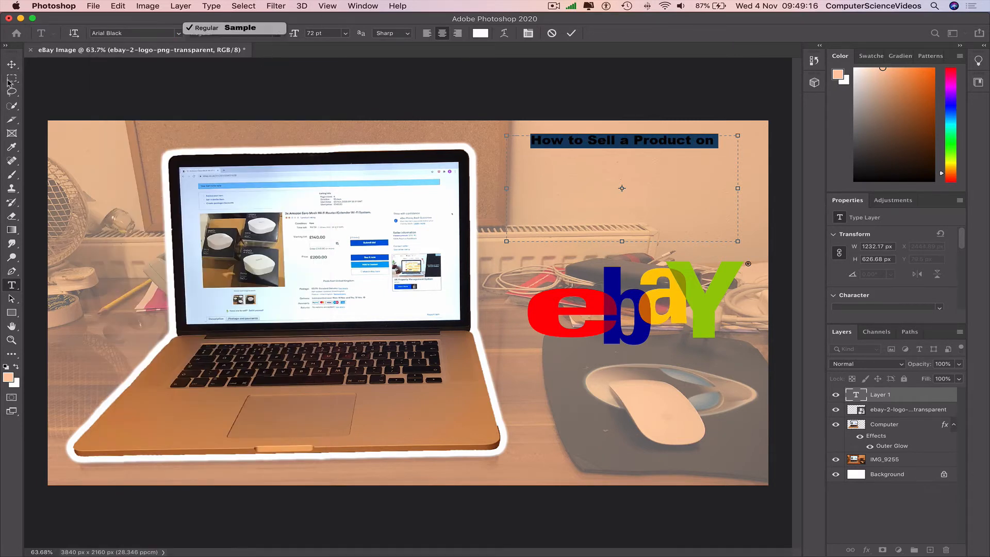
click(15, 65)
click(320, 102)
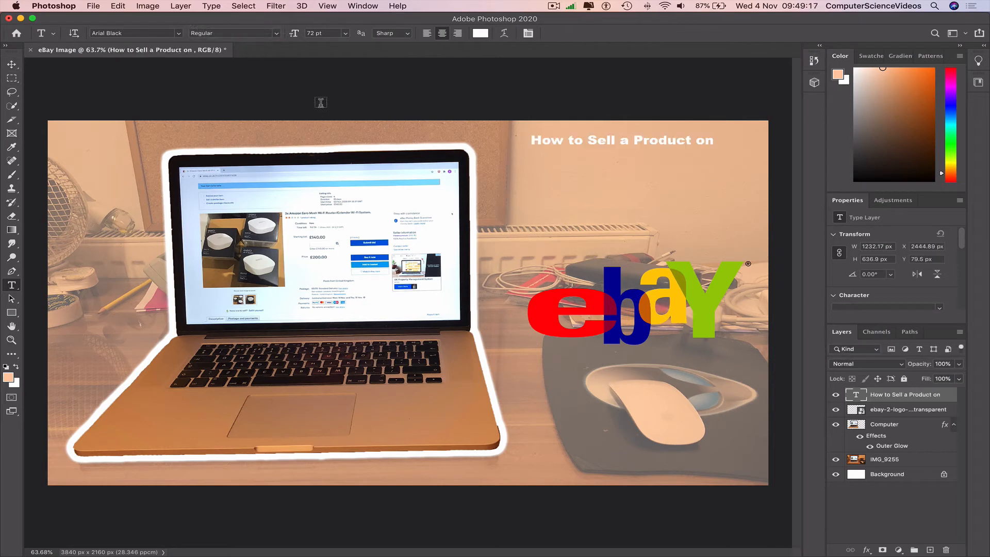
Shorten the title's text box to about 582 px high and break the line before "a Product on".
click(644, 140)
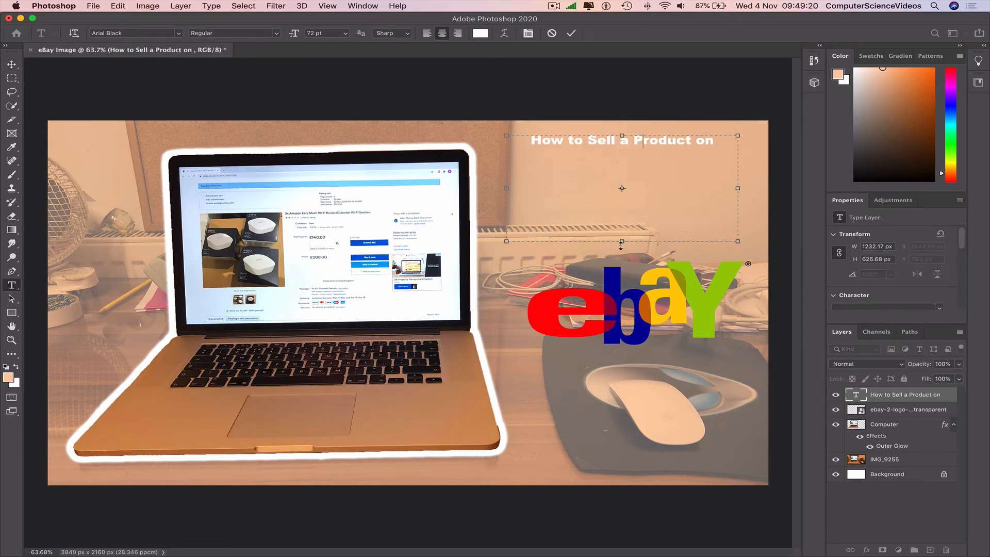
mouse_move(621, 242)
mouse_down()
mouse_move(619, 159)
mouse_move(622, 233)
mouse_up()
key(Return)
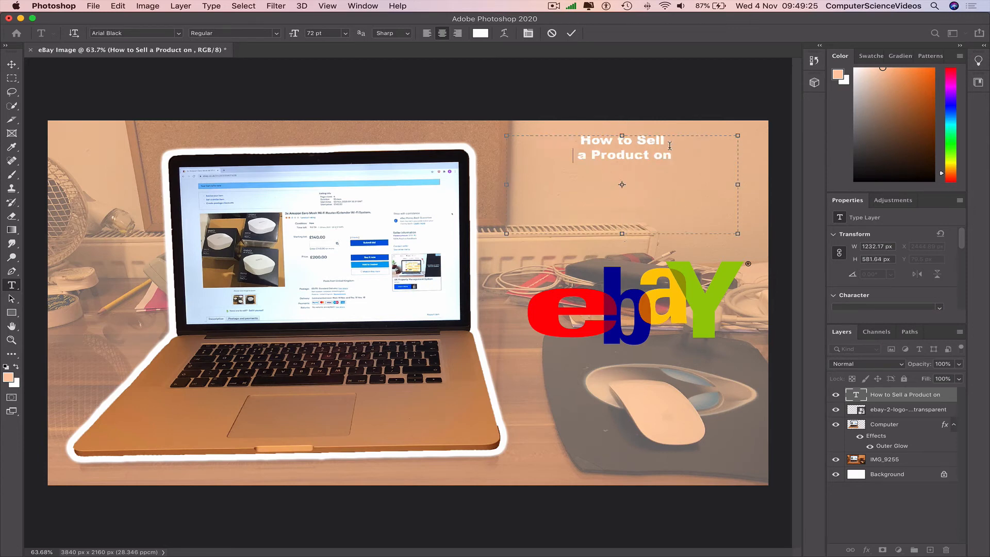
click(11, 64)
click(635, 161)
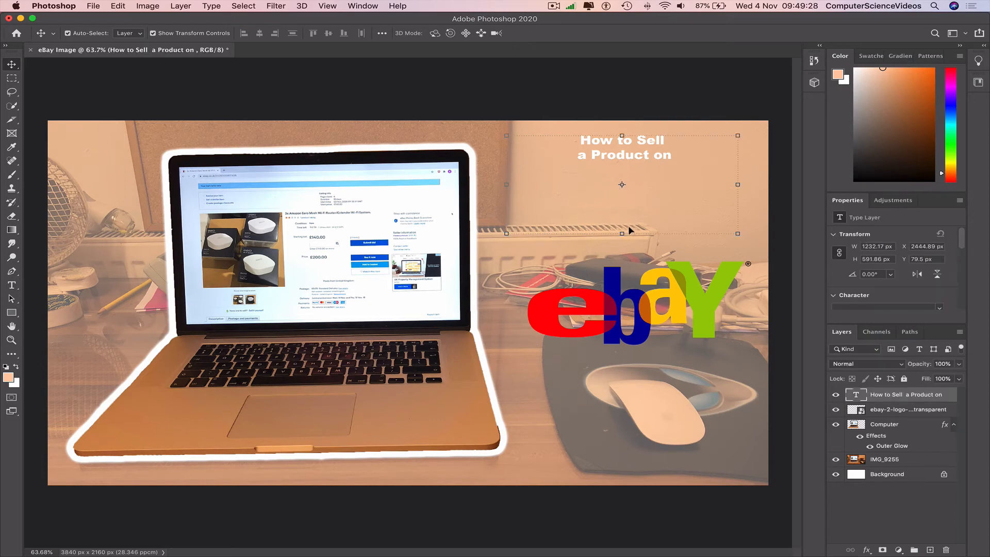
Shorten the title's text box to about 185 px high so it just encloses the two lines.
drag(624, 231, 622, 165)
double_click(642, 153)
click(642, 153)
click(12, 61)
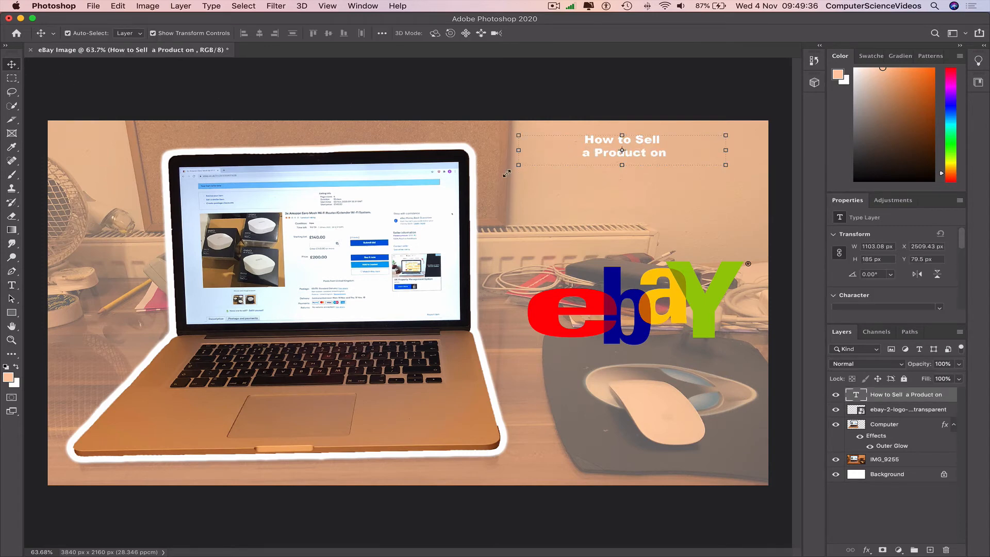
Scale the title up to about 198% and narrow its text box to about 1160 px wide.
drag(507, 173, 304, 203)
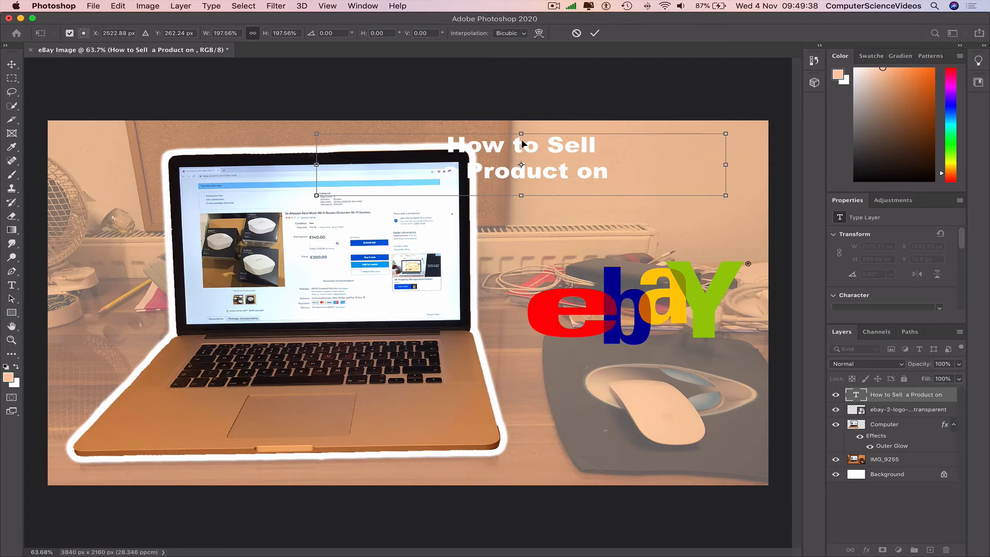
key(Return)
double_click(556, 149)
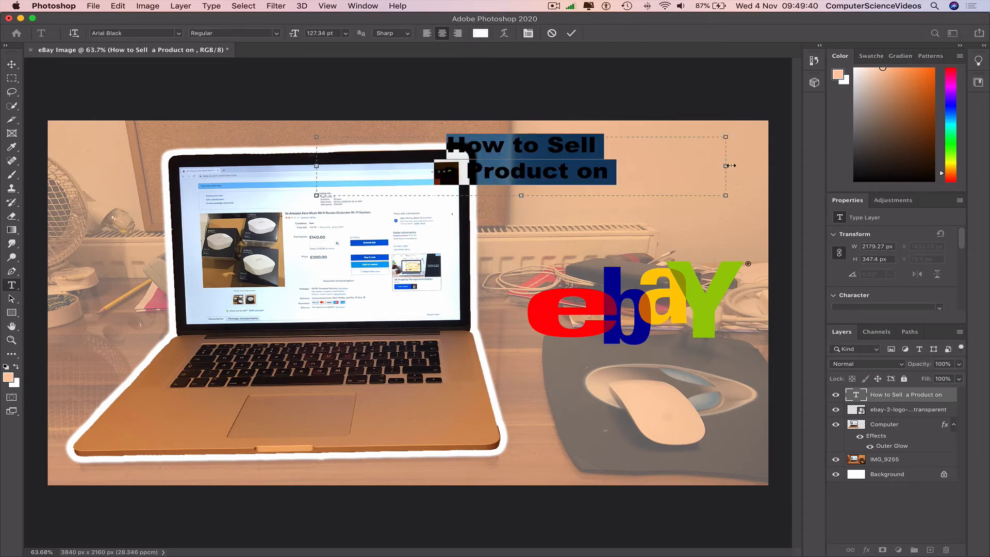
drag(316, 167, 508, 166)
click(12, 64)
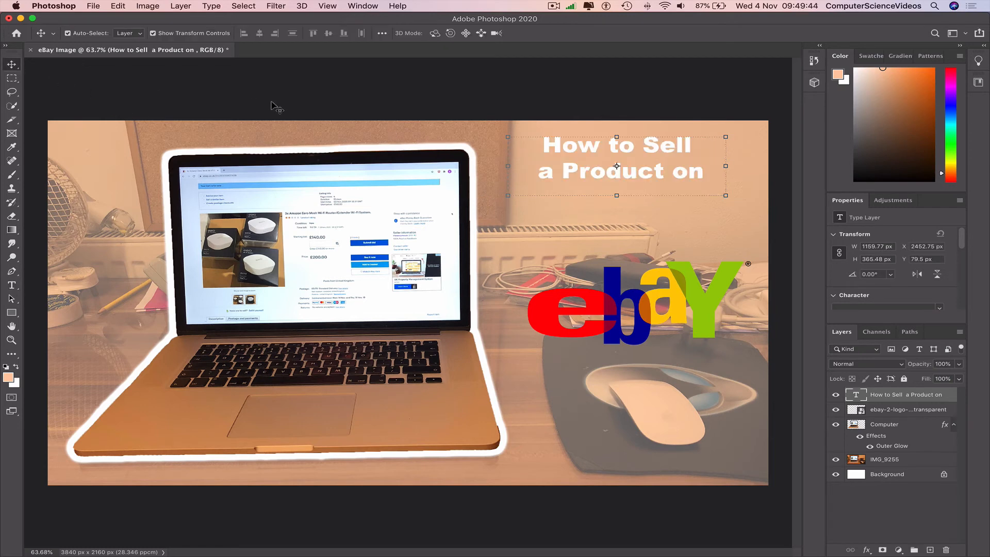
Enlarge the title by about 147% to fill the space beside the laptop, and move the eBay logo up closer beneath it.
click(274, 106)
drag(664, 154, 698, 153)
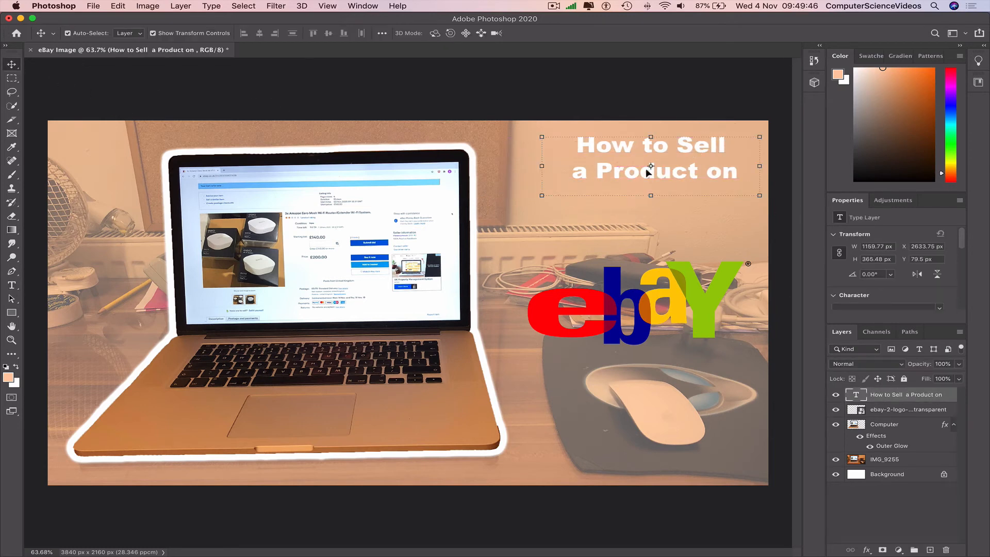
drag(542, 197, 457, 224)
drag(675, 202, 678, 214)
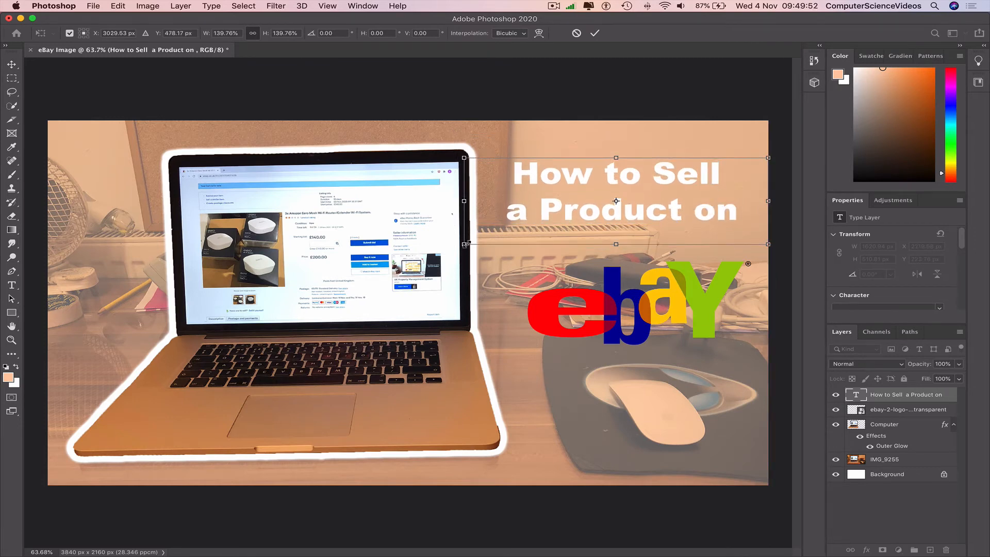
drag(466, 245, 449, 248)
drag(632, 178, 641, 177)
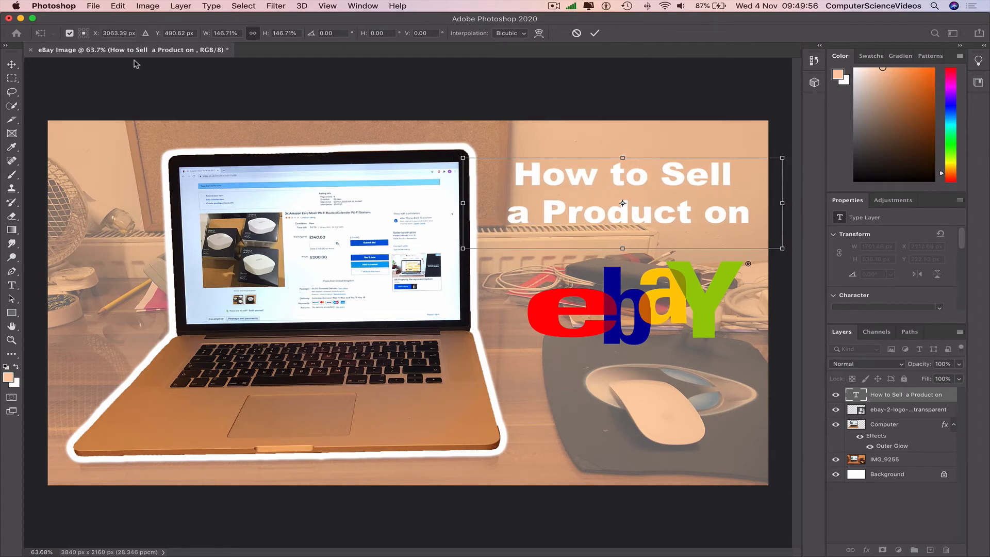
click(14, 64)
click(104, 84)
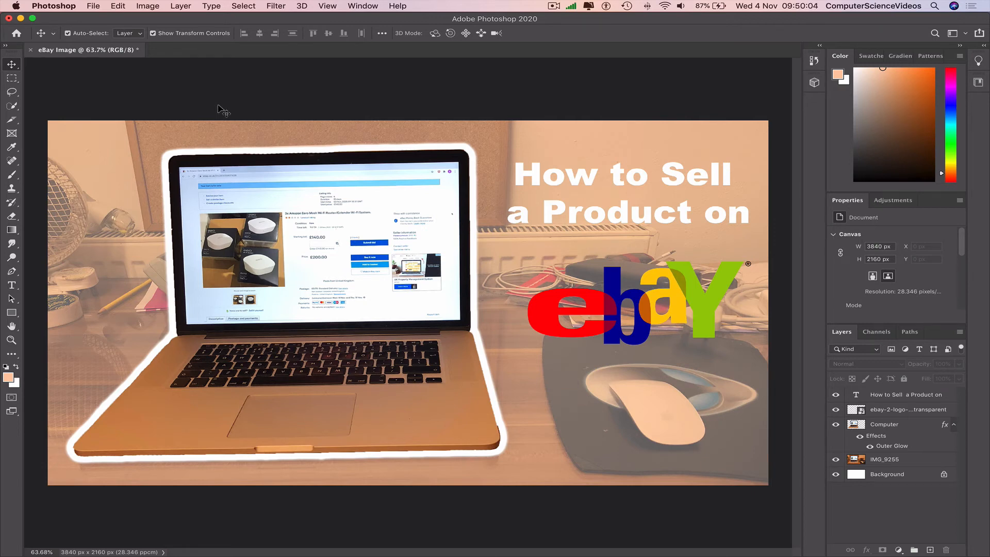
drag(652, 313, 642, 295)
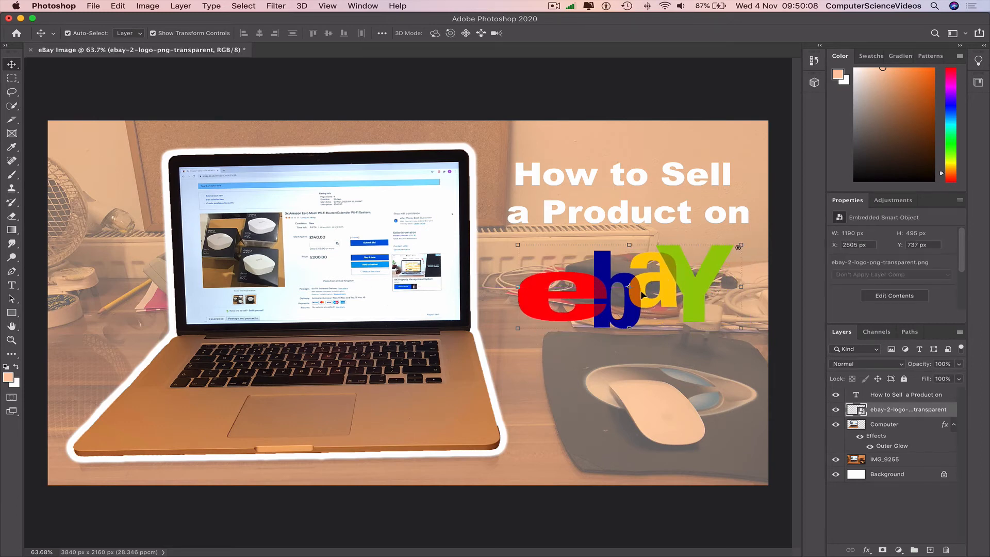
click(532, 91)
Draw a rectangle about 1025 × 188 px below the eBay logo and fill it with black.
click(12, 313)
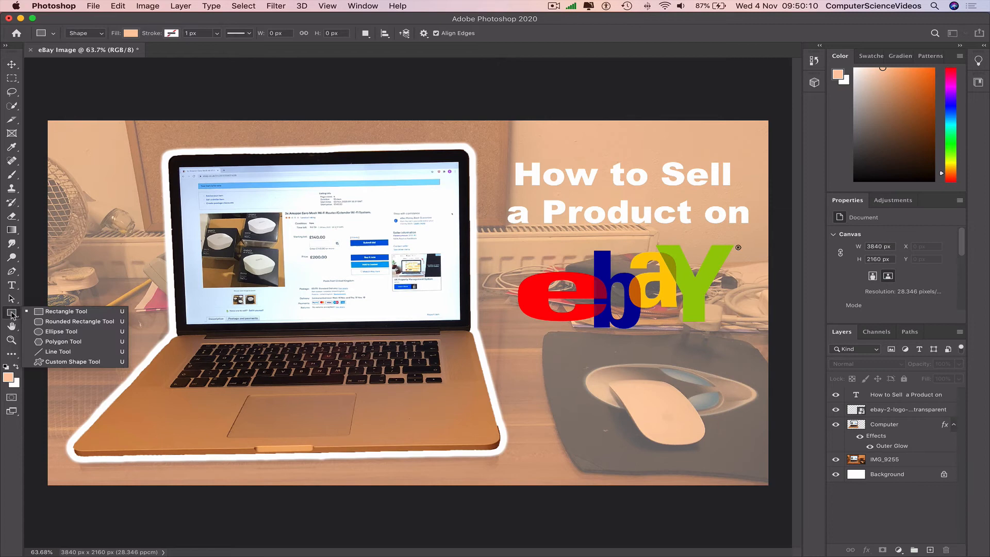
click(59, 312)
mouse_move(535, 352)
mouse_down()
mouse_move(629, 382)
mouse_move(729, 384)
mouse_up()
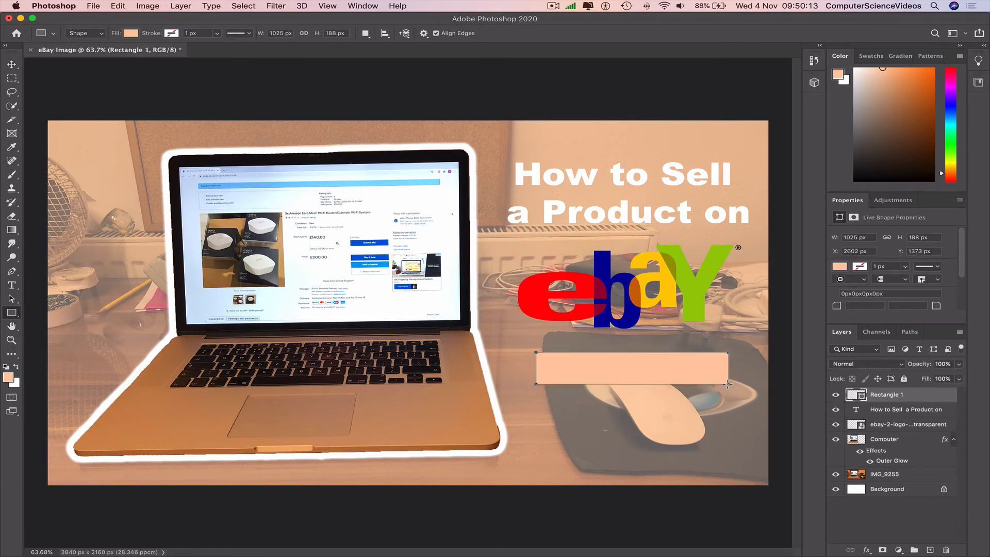
click(133, 34)
click(77, 90)
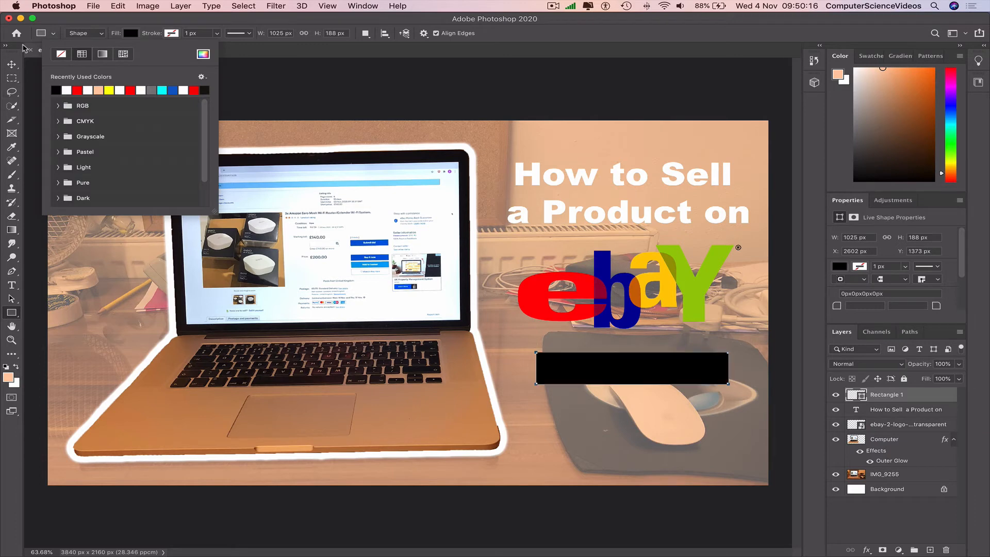
click(12, 65)
click(275, 74)
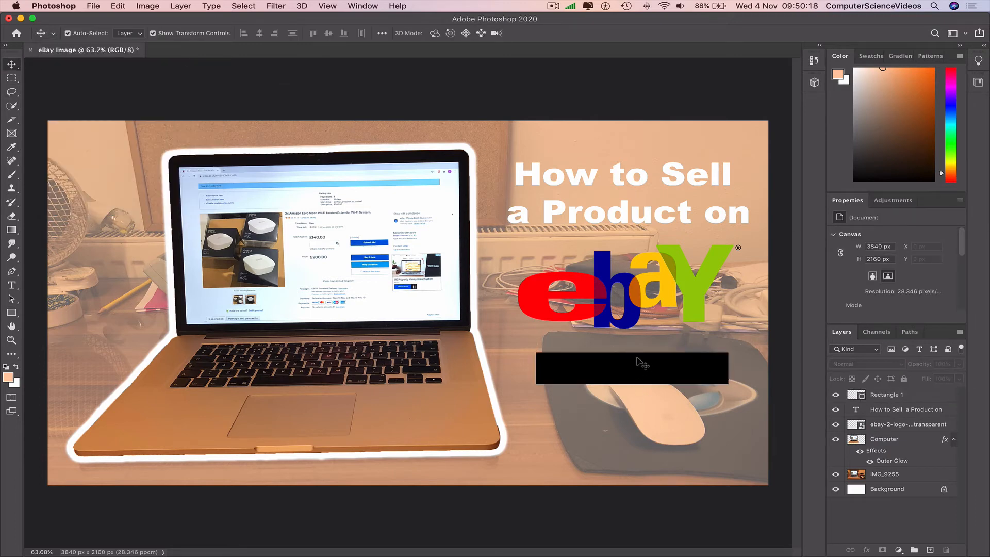
Move the black rectangle onto the "How to Sell" line and put the title layer above it.
drag(641, 364, 664, 175)
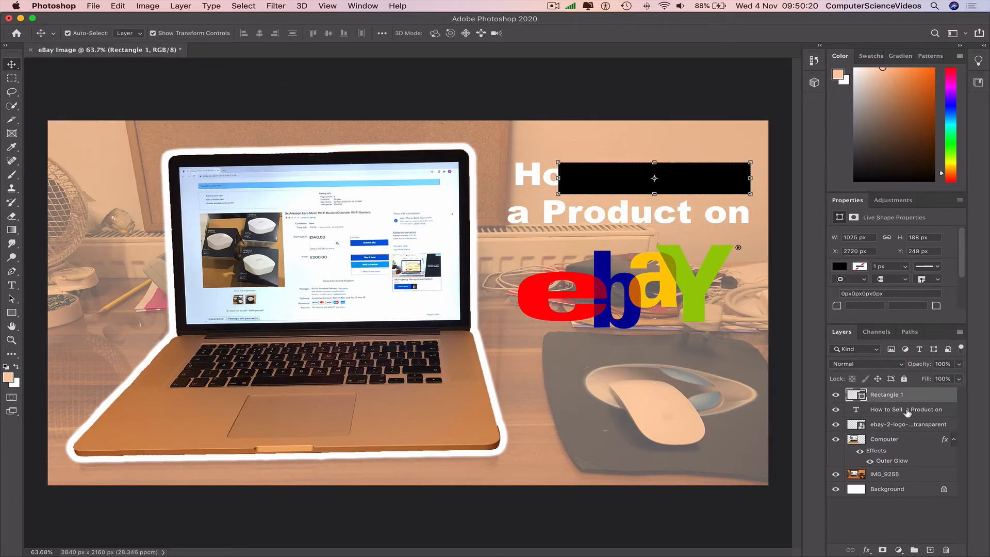
drag(908, 412, 907, 390)
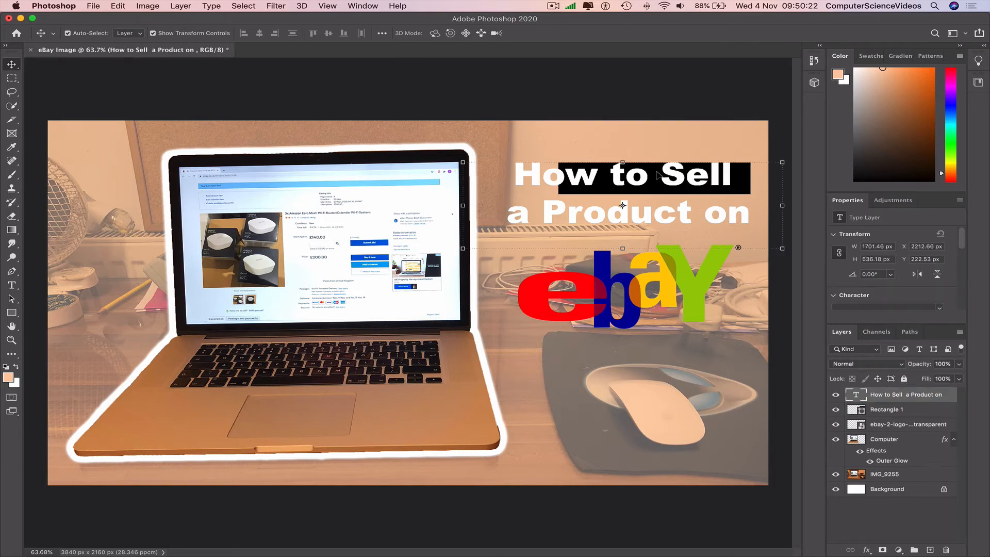
click(360, 91)
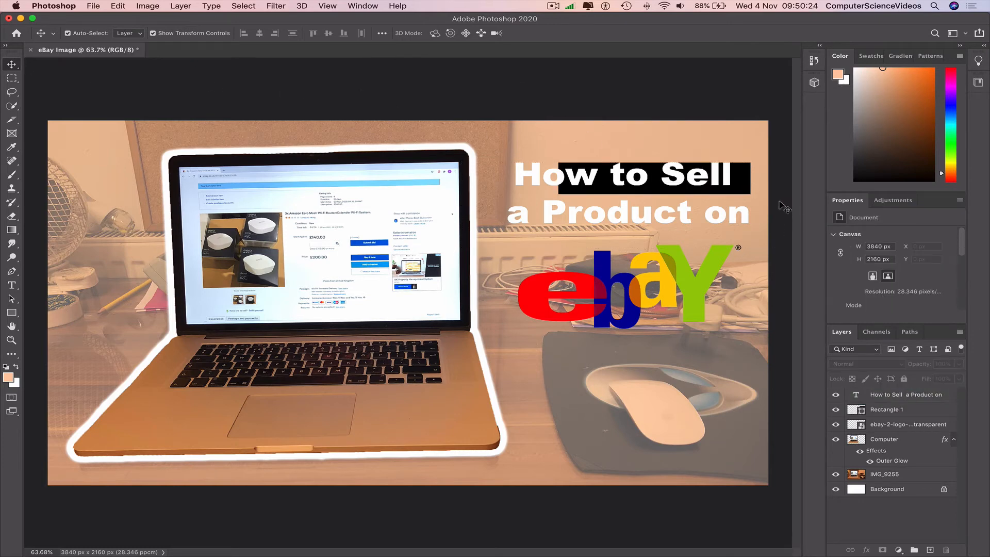
Widen the black rectangle to about 1628 px behind "How to Sell" and move its layer below the Computer layer.
click(897, 409)
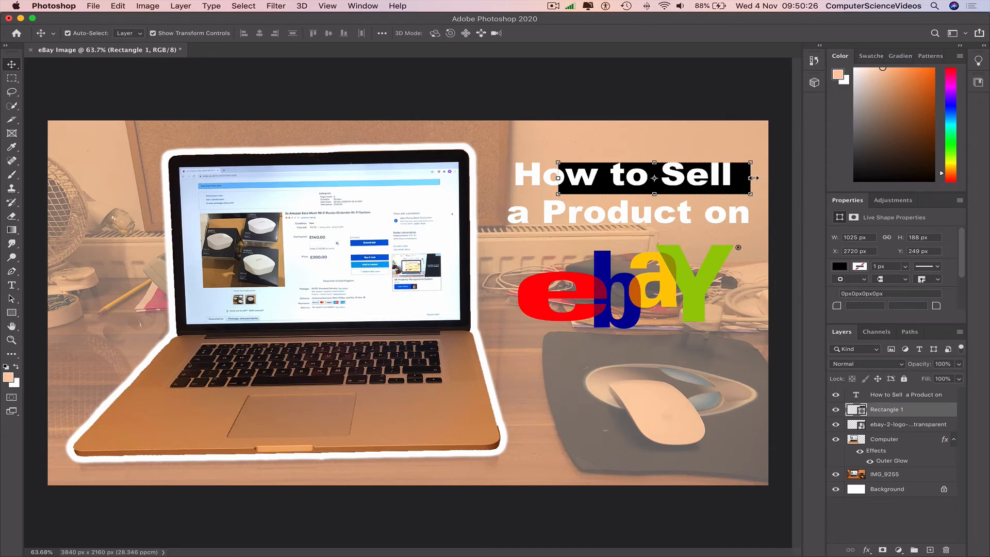
drag(753, 178, 768, 178)
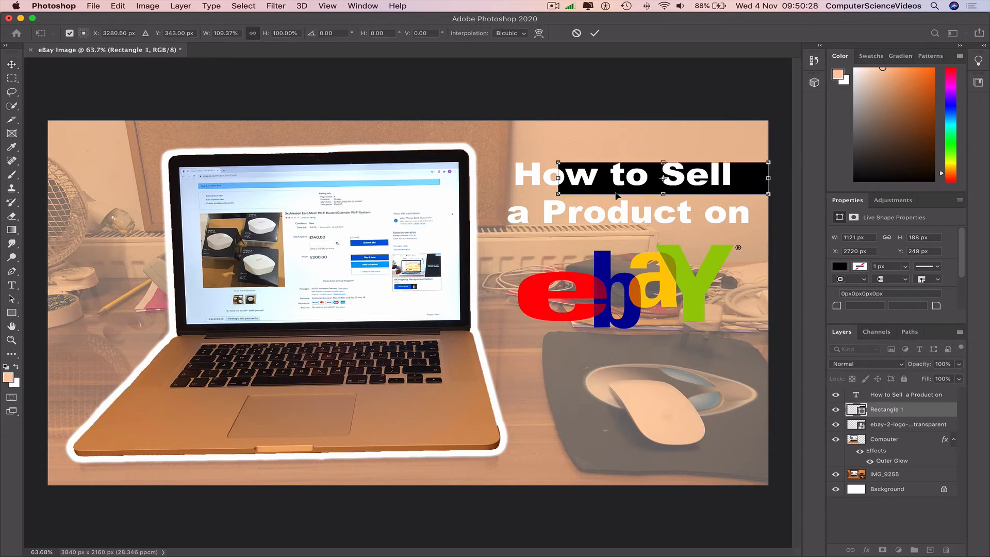
drag(558, 183, 464, 181)
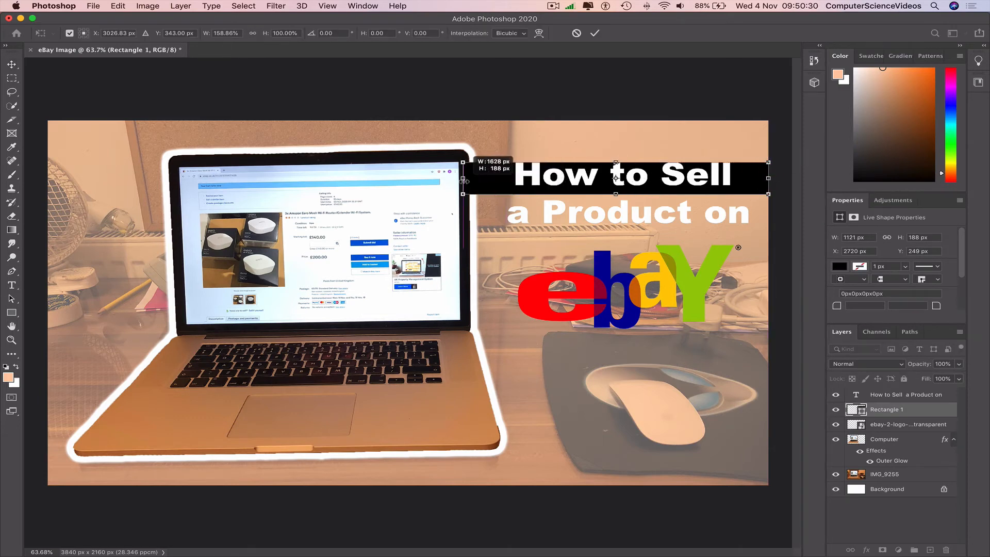
drag(895, 410, 898, 467)
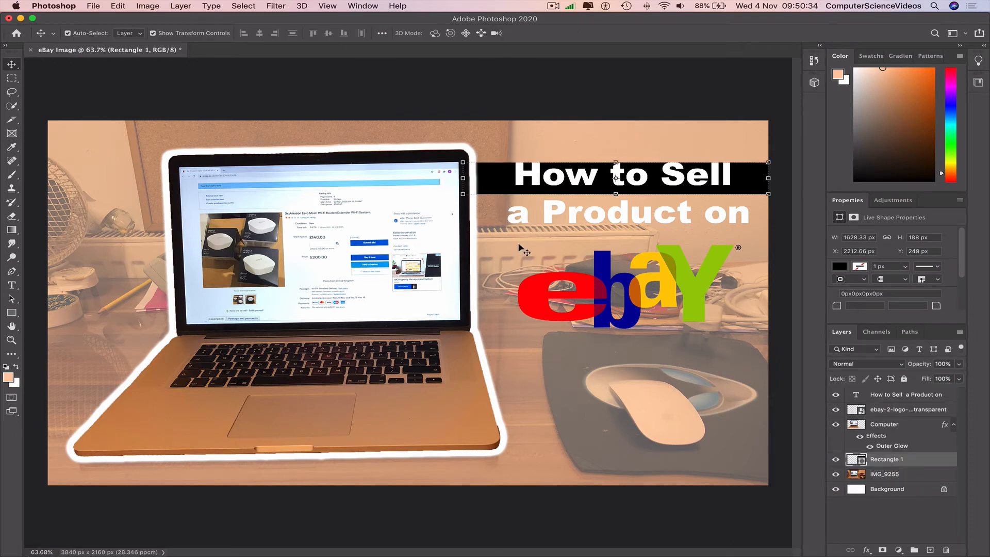
Resize the black bar to about 1765 × 254 px, running from behind the laptop to the canvas's right edge.
drag(446, 177, 48, 178)
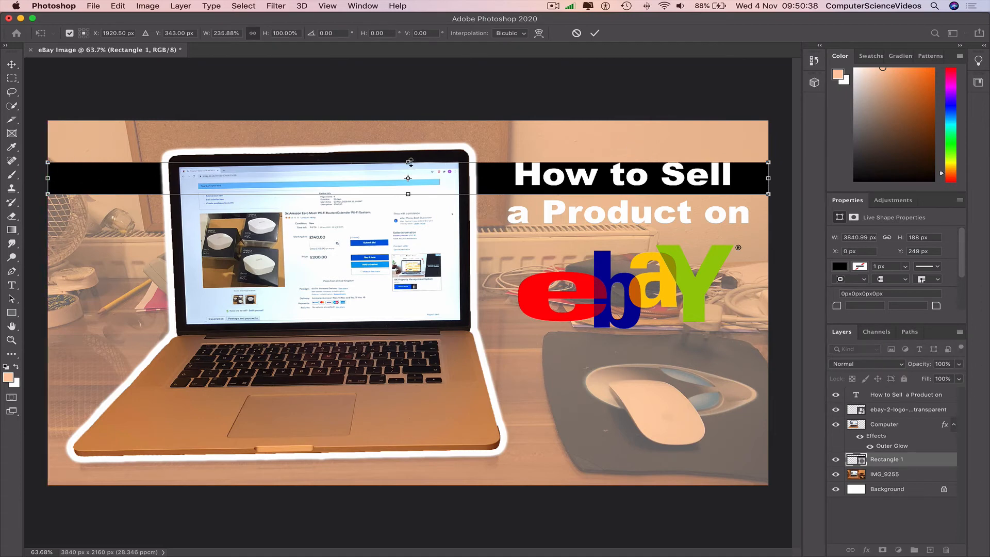
drag(410, 162, 410, 153)
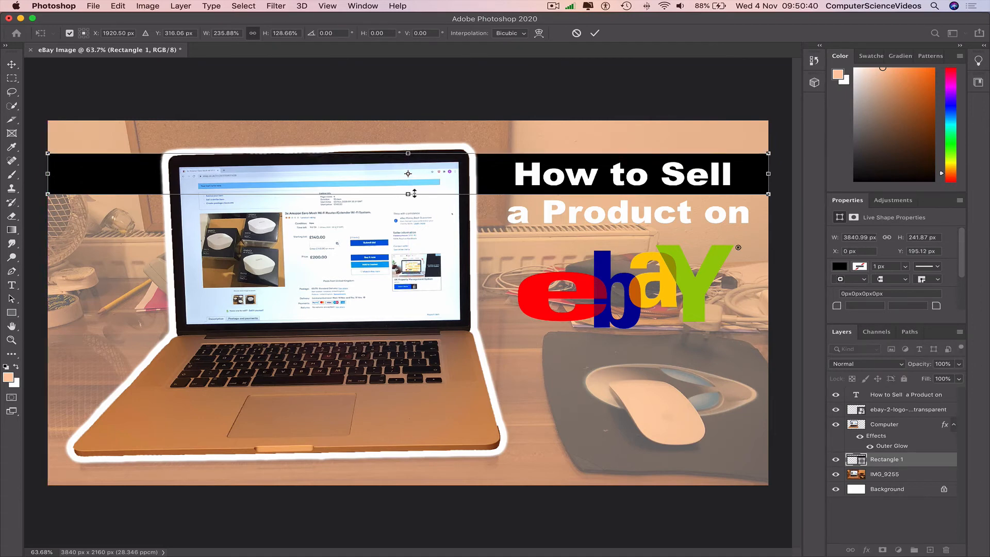
drag(409, 194, 409, 197)
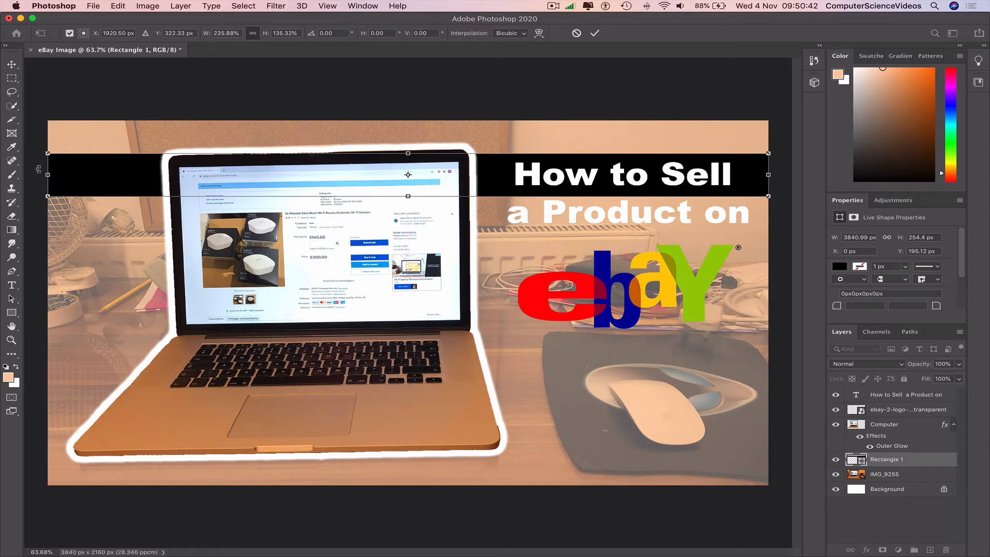
drag(48, 174, 437, 175)
click(13, 64)
click(106, 64)
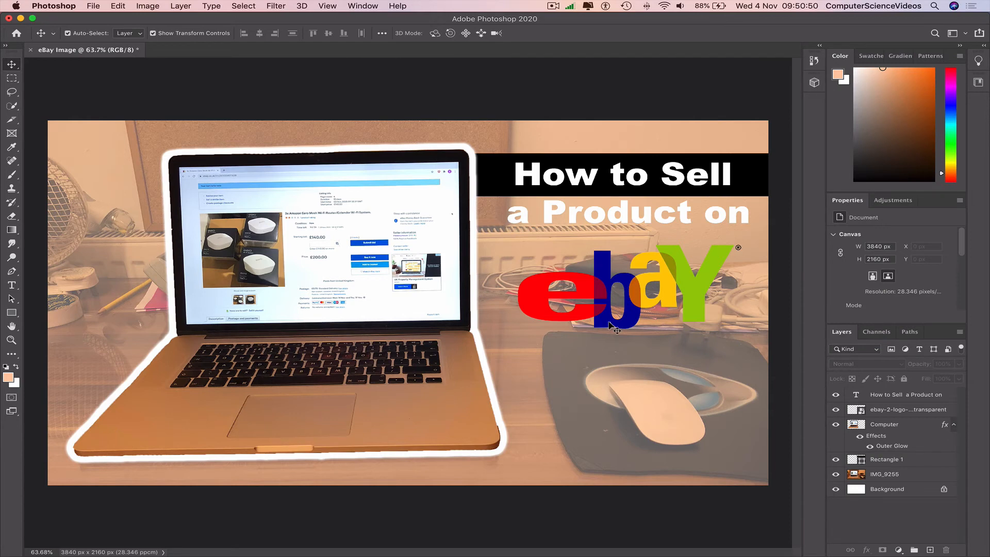
Reduce the black bar's height to about 194 px, keeping it centred behind "How to Sell".
click(735, 187)
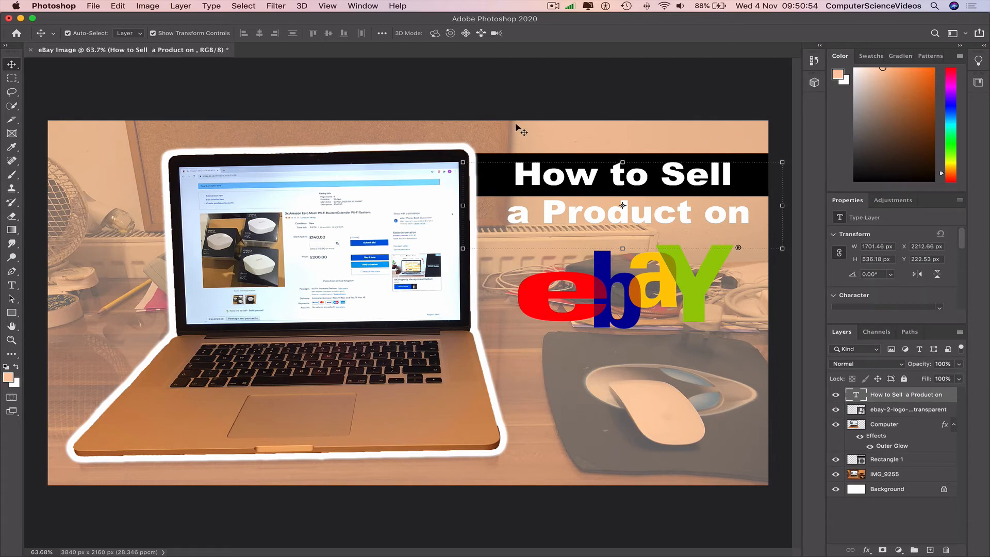
click(511, 106)
click(512, 176)
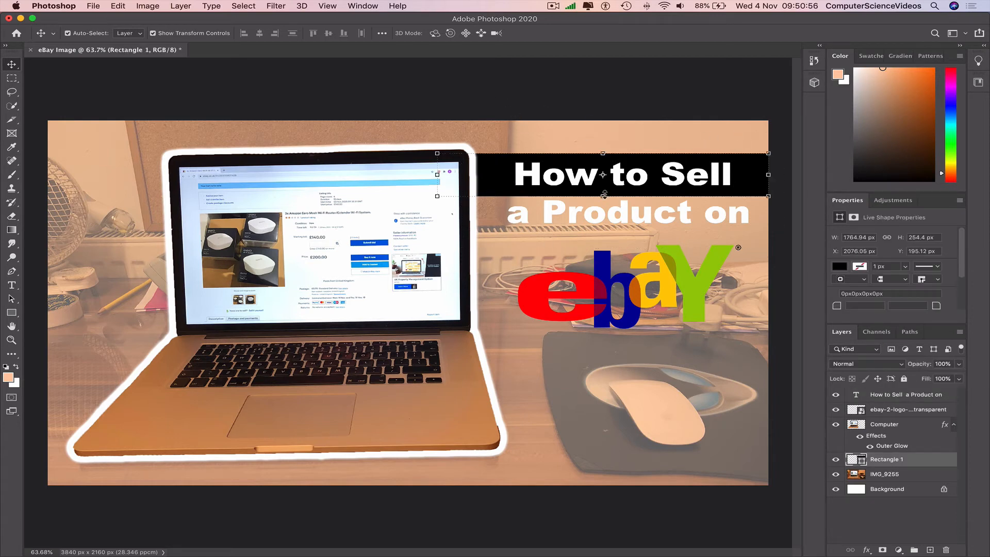
drag(603, 196, 603, 157)
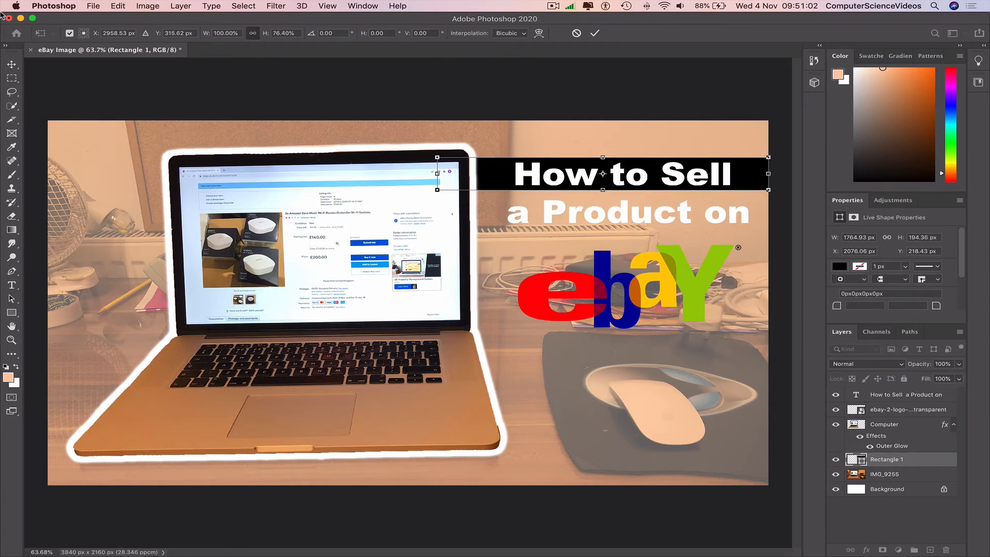
key(Return)
click(230, 102)
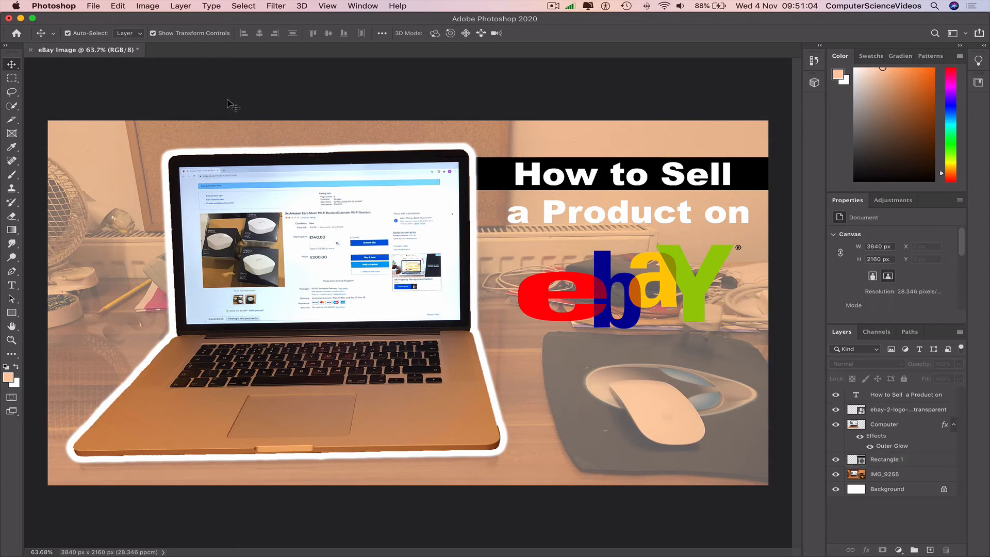
Duplicate the black bar and place the copy behind "a Product on", leaving a narrow gap between the bars.
click(504, 181)
drag(505, 182, 697, 216)
click(562, 108)
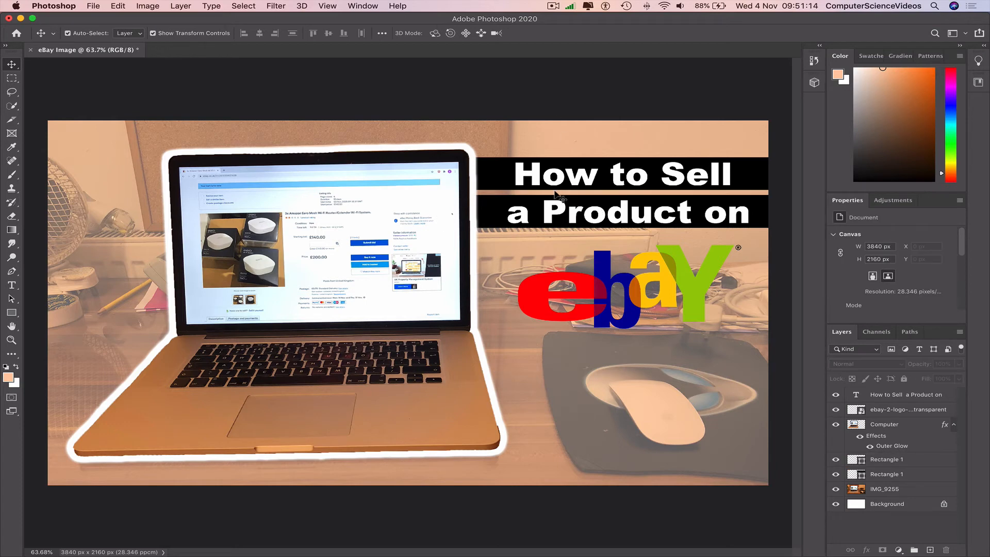
Move the eBay logo up slightly to about Y 711 px, just beneath the second black bar.
drag(630, 296, 627, 290)
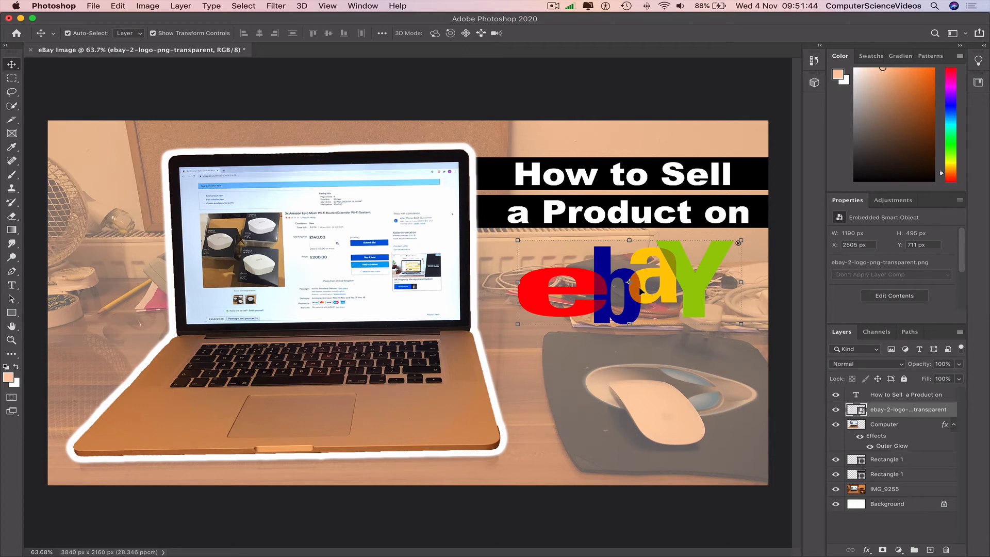
click(552, 103)
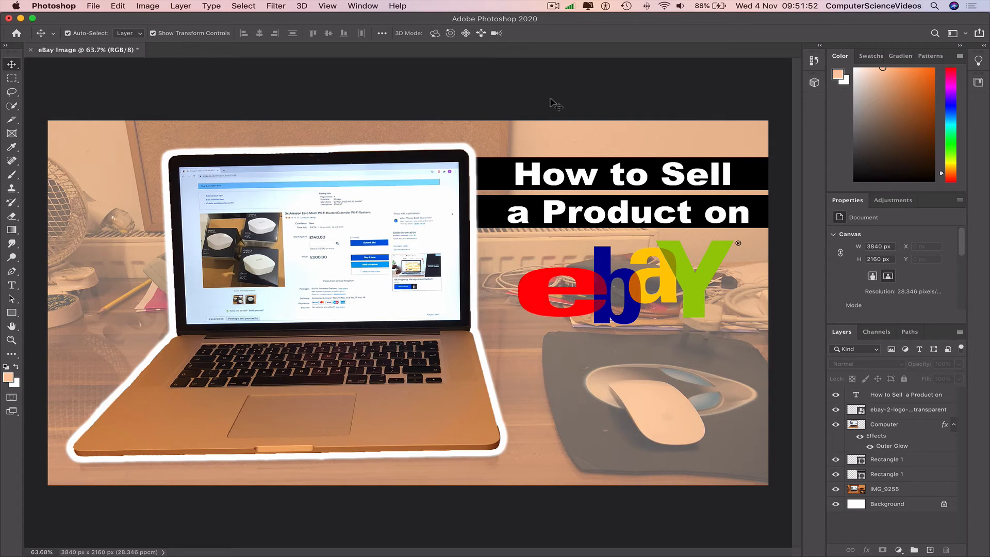
Apply a black Outer Glow to the eBay logo layer at 100% opacity, 63% spread and 21 px size.
click(665, 271)
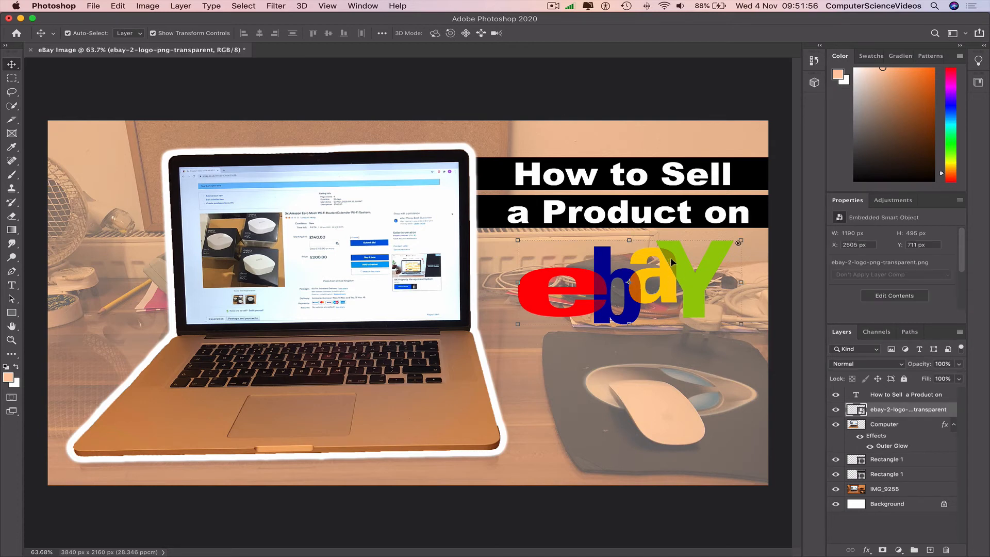
right_click(883, 410)
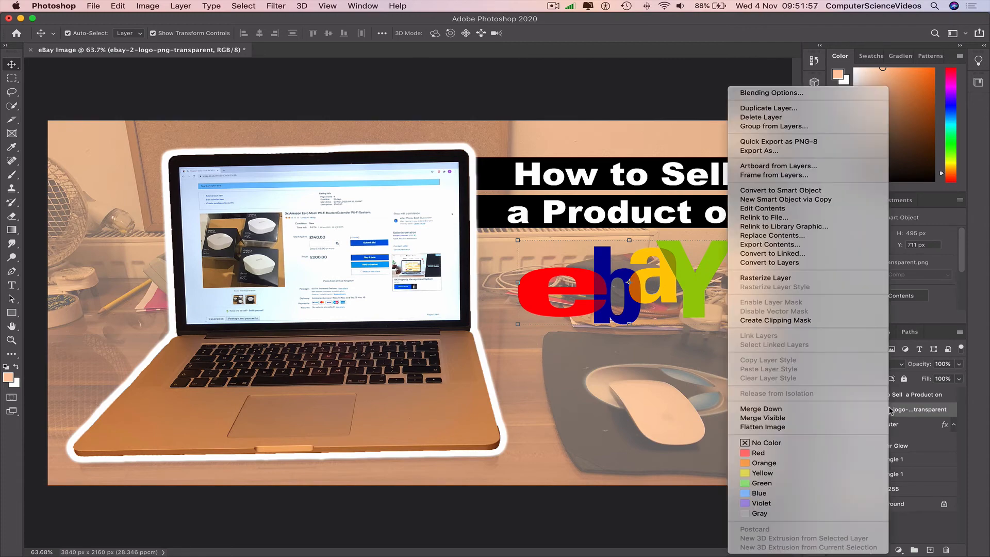
click(764, 94)
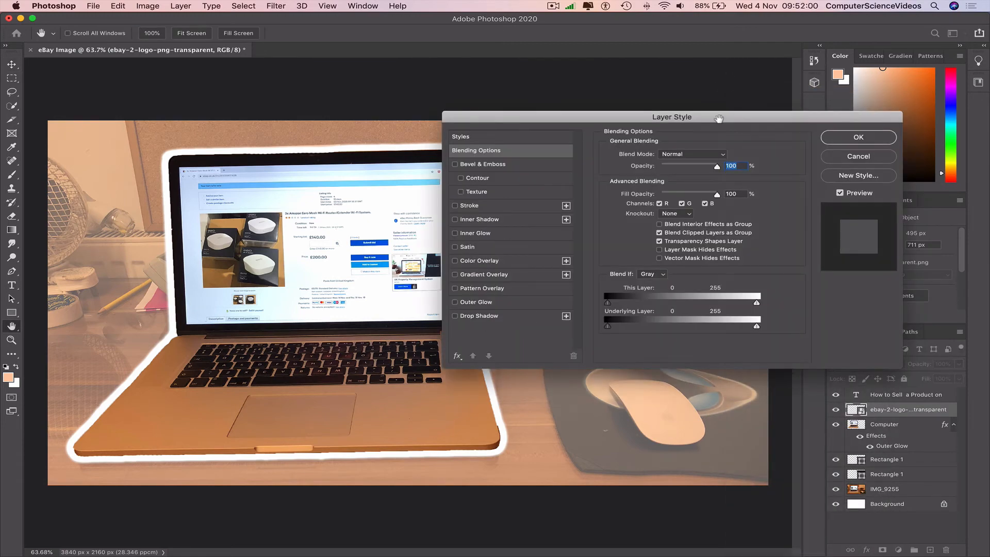
drag(719, 118, 328, 95)
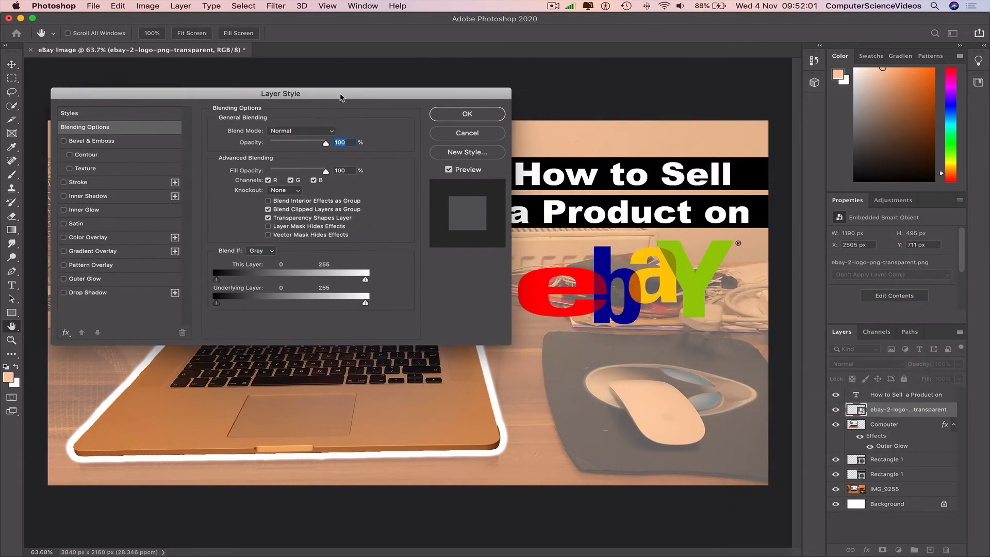
click(79, 280)
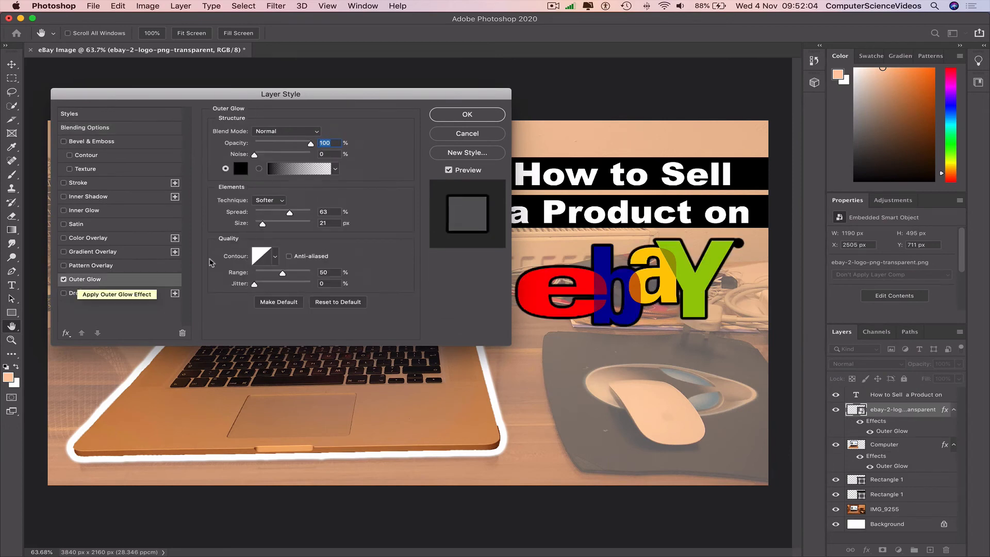
click(468, 114)
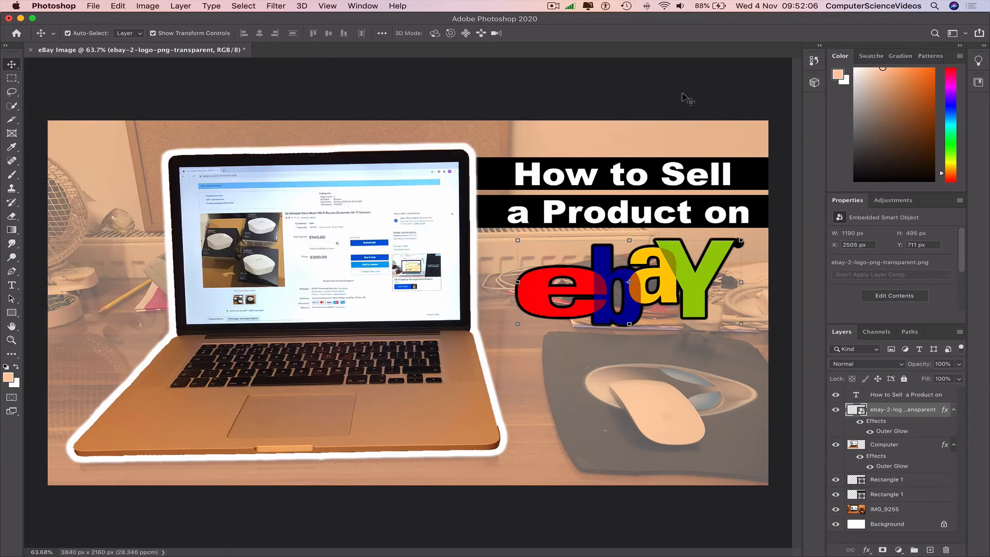
Move the outlined eBay logo down slightly to about Y 737 px, clear of the second black bar.
click(687, 98)
drag(695, 294, 696, 299)
click(587, 101)
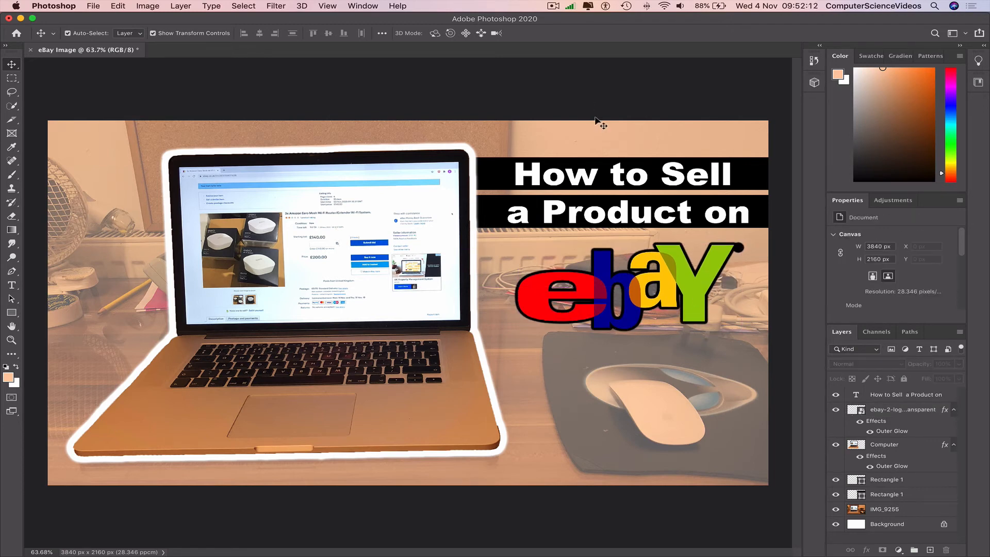
click(11, 285)
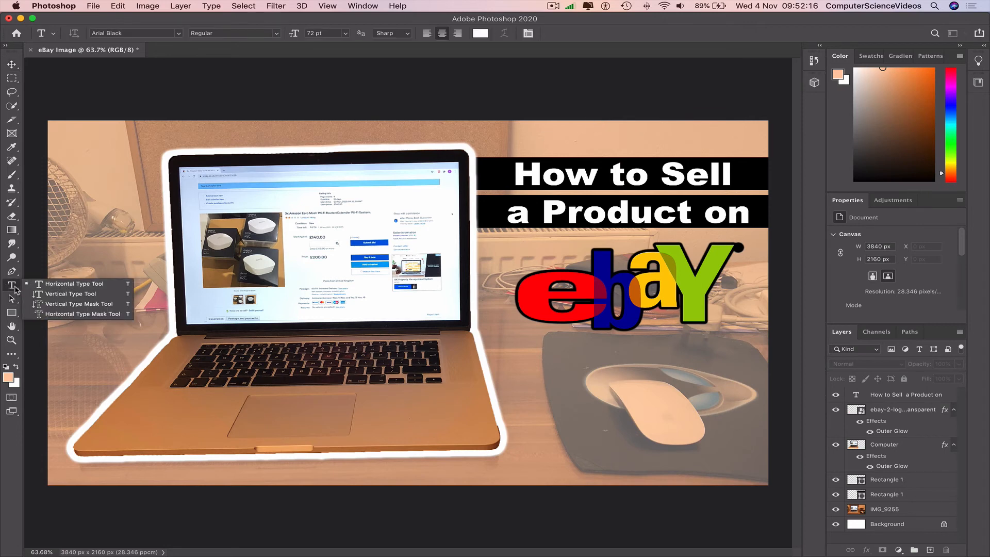
click(32, 284)
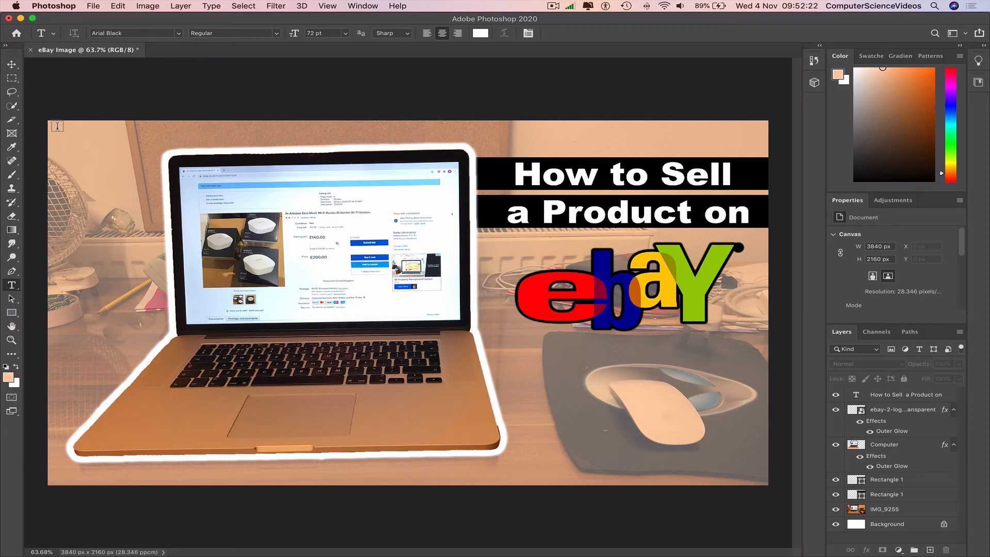
drag(56, 126, 251, 139)
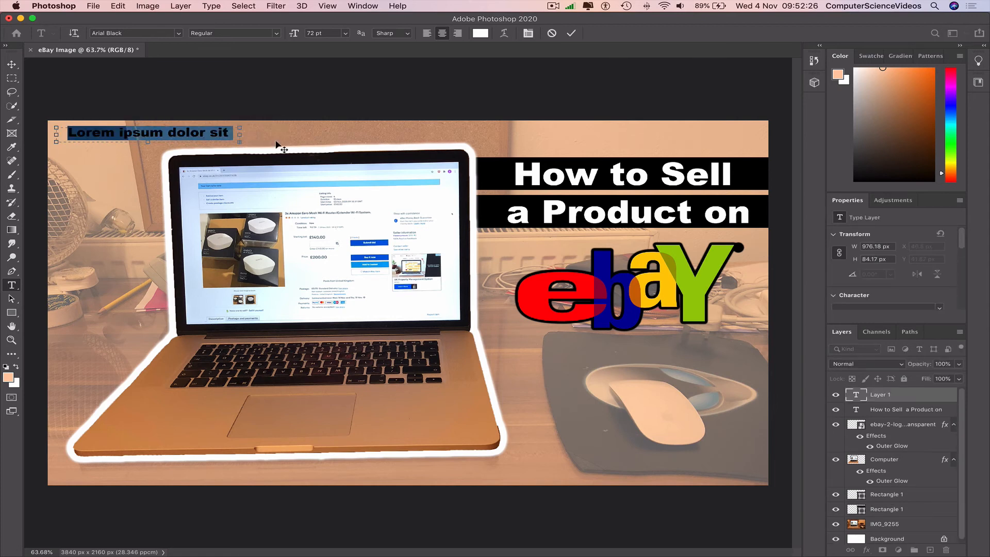
key(BackSpace)
text(@Com)
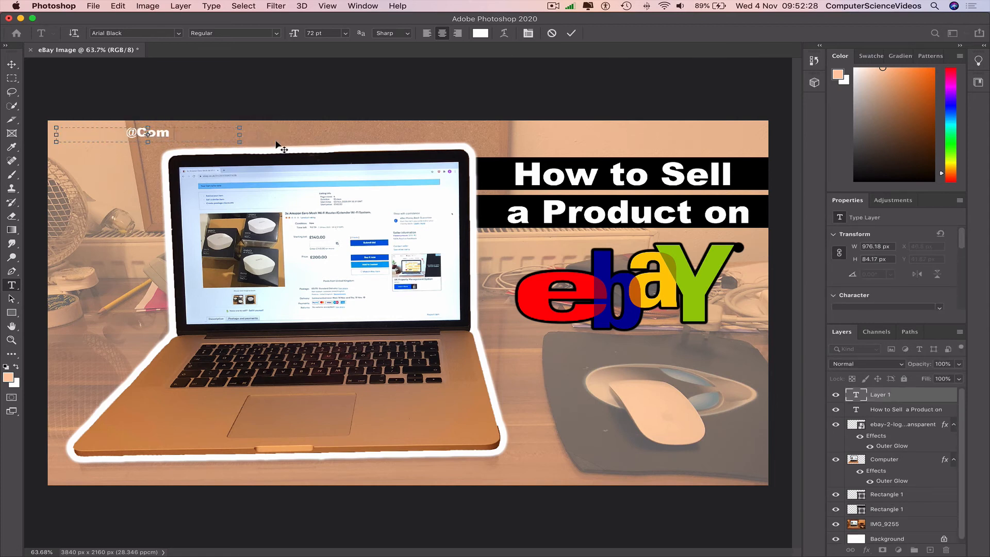
text(puter.Sc)
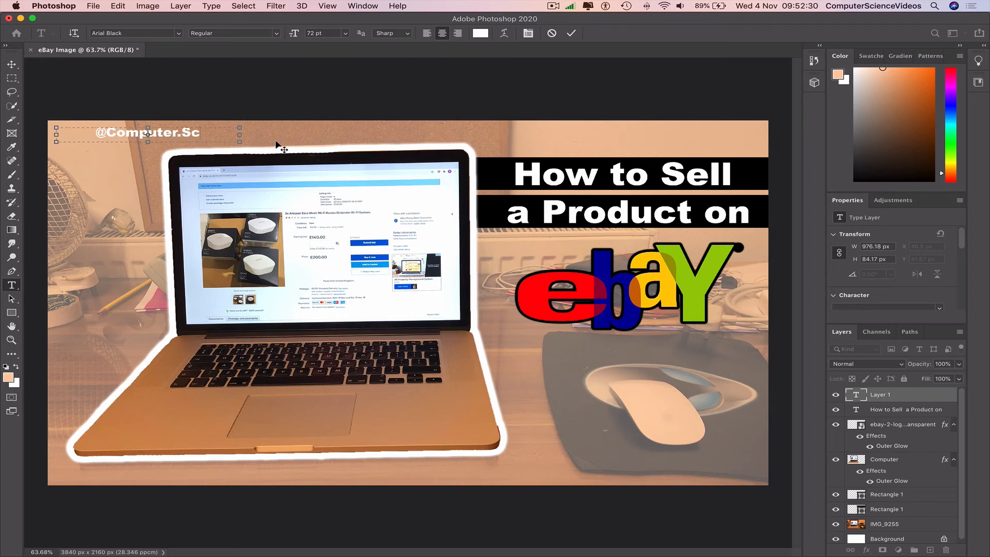
text(ience.Video)
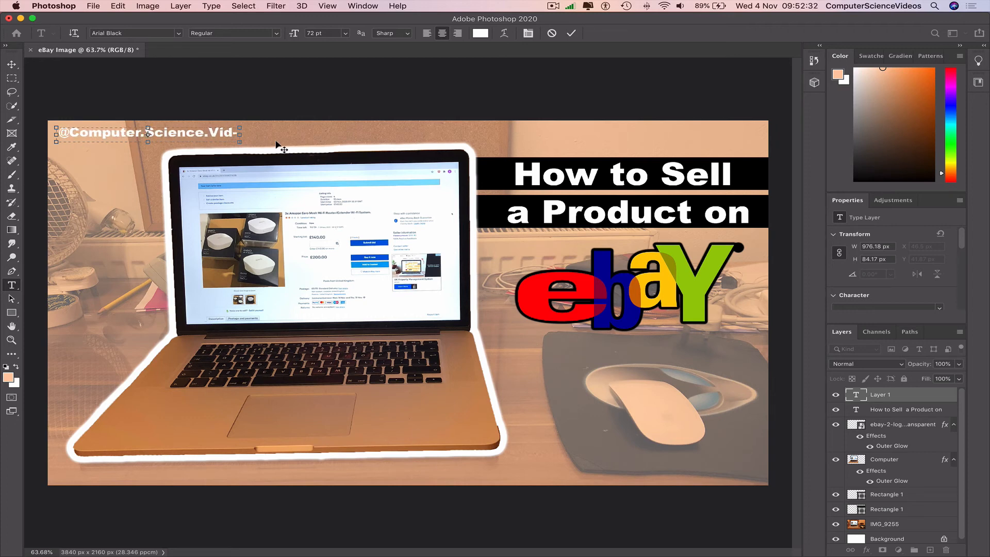
drag(241, 128, 276, 132)
click(12, 64)
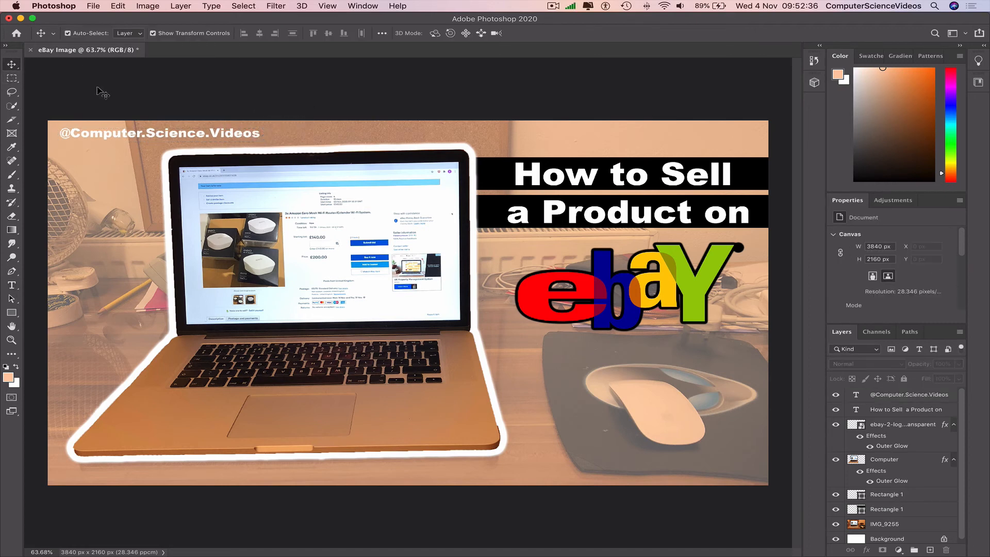
mouse_move(175, 133)
mouse_down()
mouse_move(727, 523)
mouse_move(677, 467)
mouse_move(255, 154)
mouse_move(183, 135)
mouse_up()
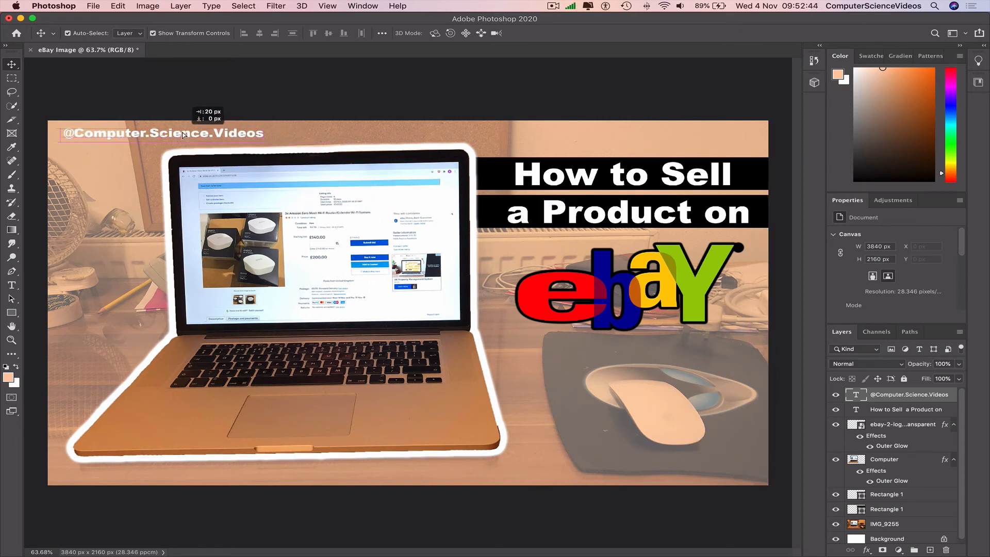
click(198, 106)
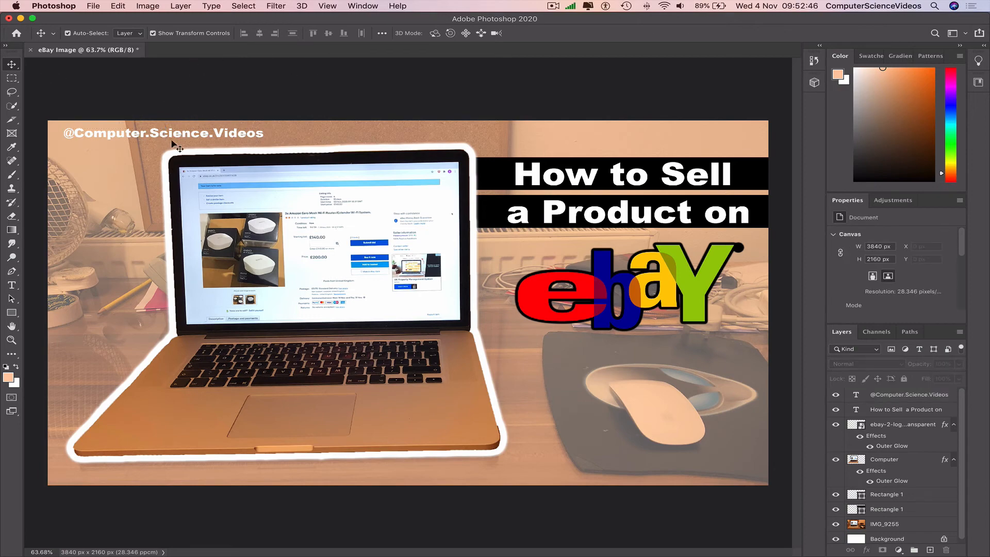
click(174, 135)
right_click(901, 398)
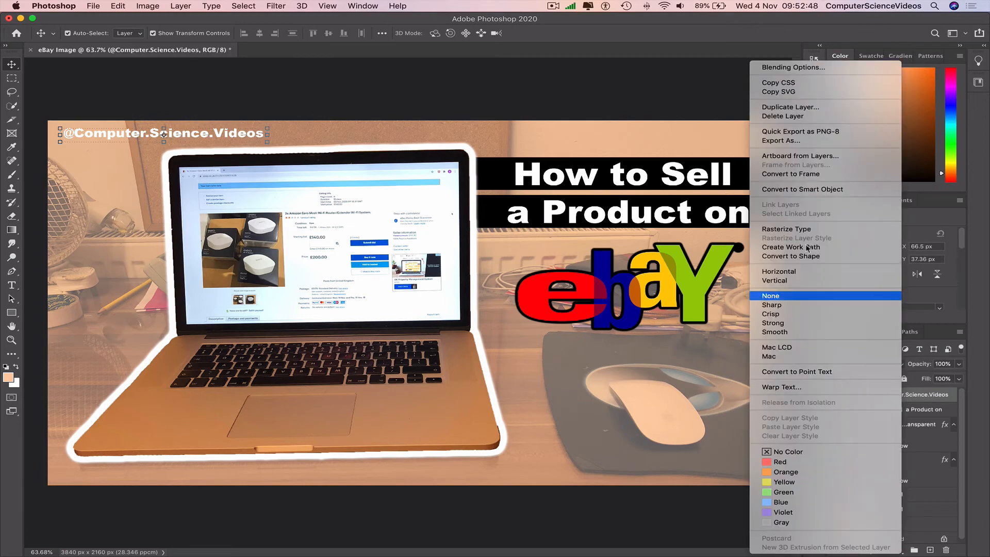
click(793, 67)
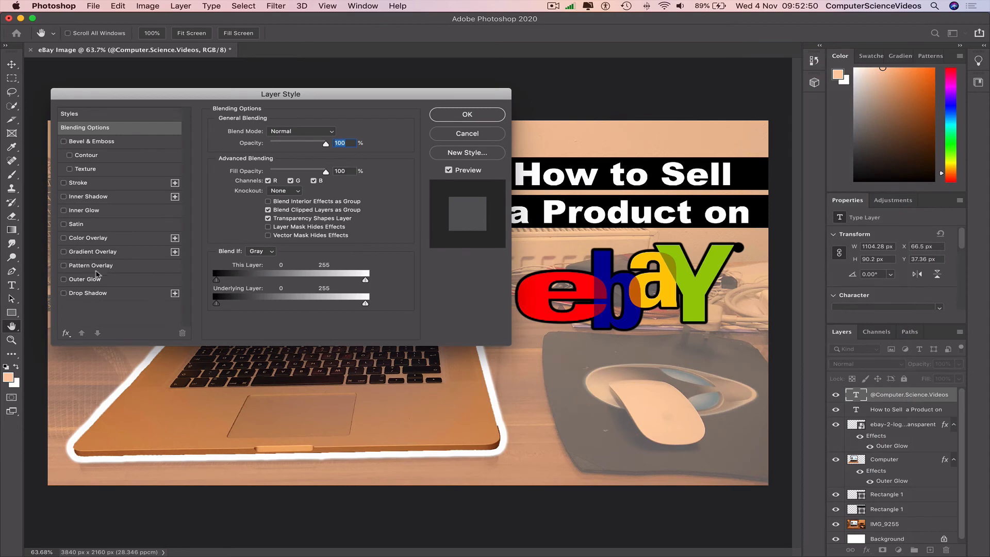
click(96, 277)
drag(334, 103, 572, 130)
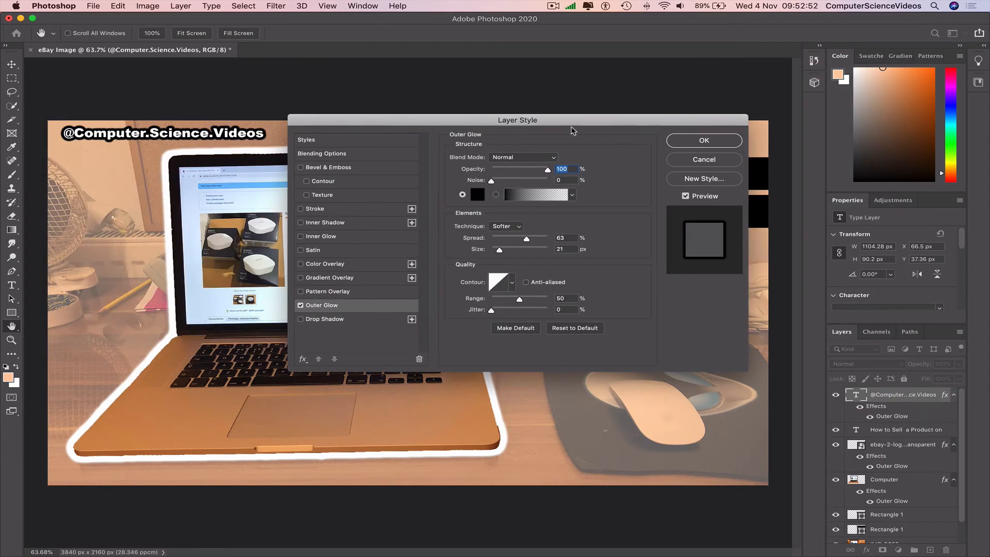
click(722, 142)
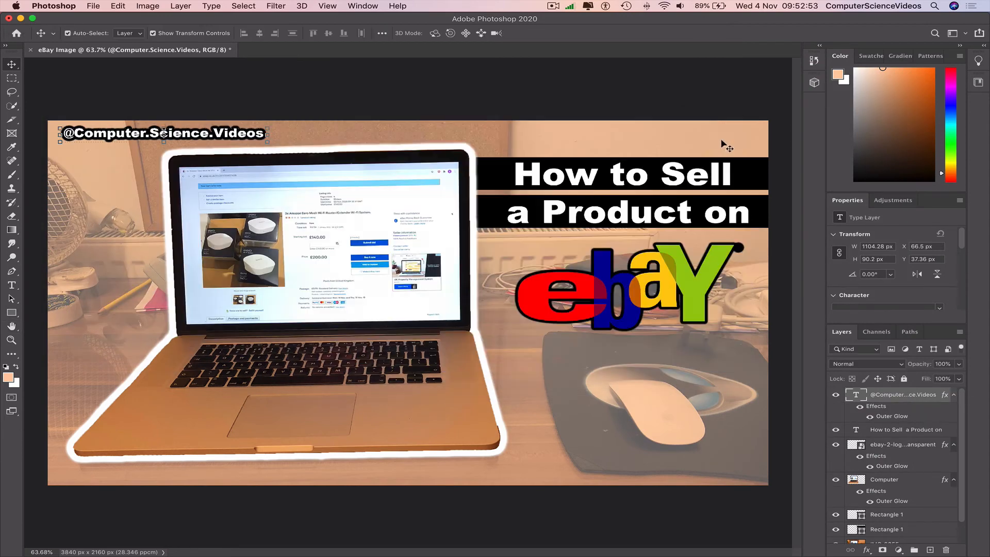
click(670, 91)
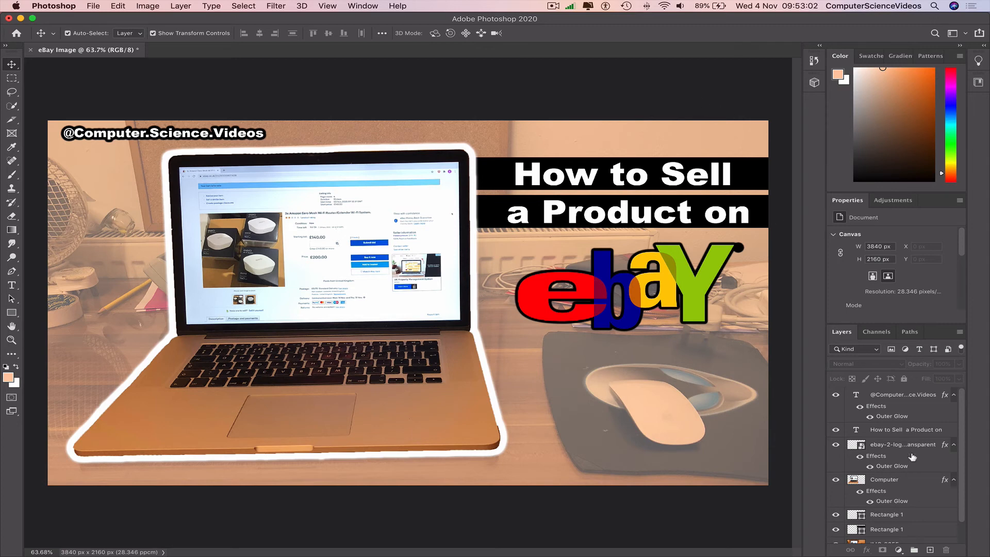
scroll(900, 442, down, 2)
scroll(900, 443, up, 2)
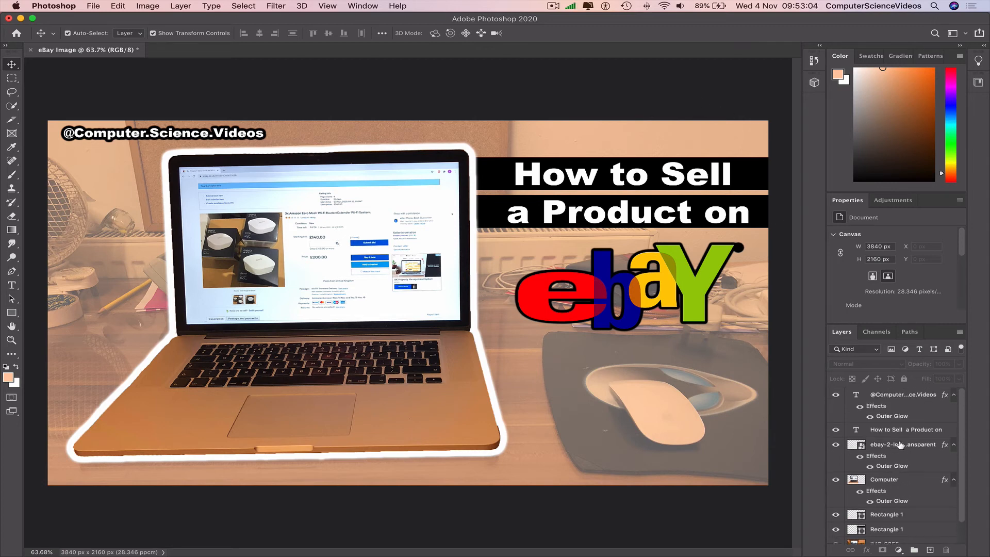
click(891, 399)
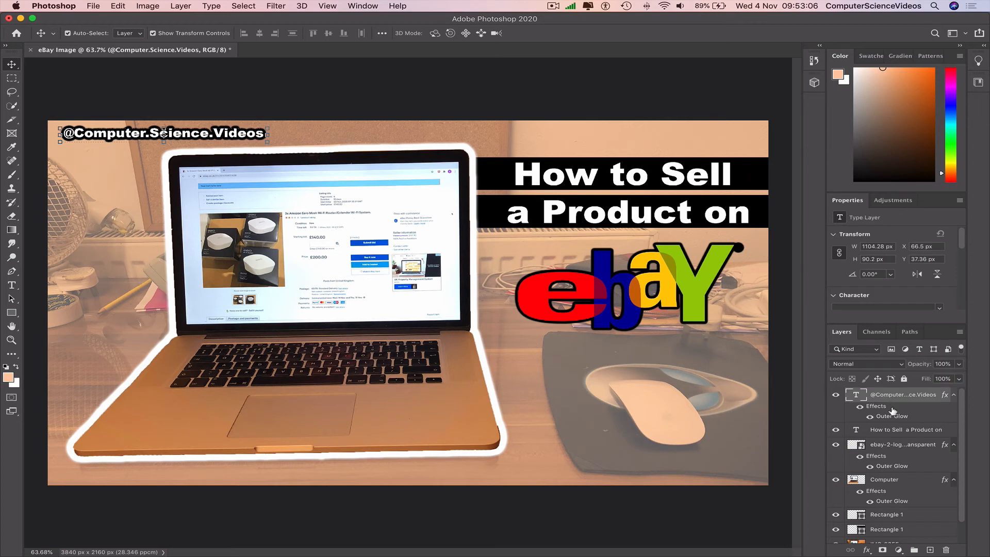
click(894, 430)
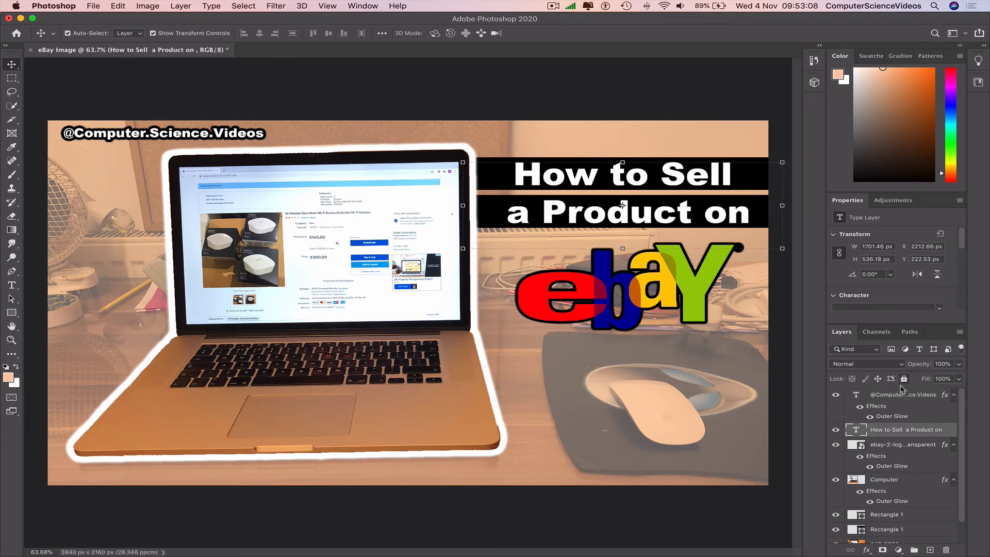
click(900, 397)
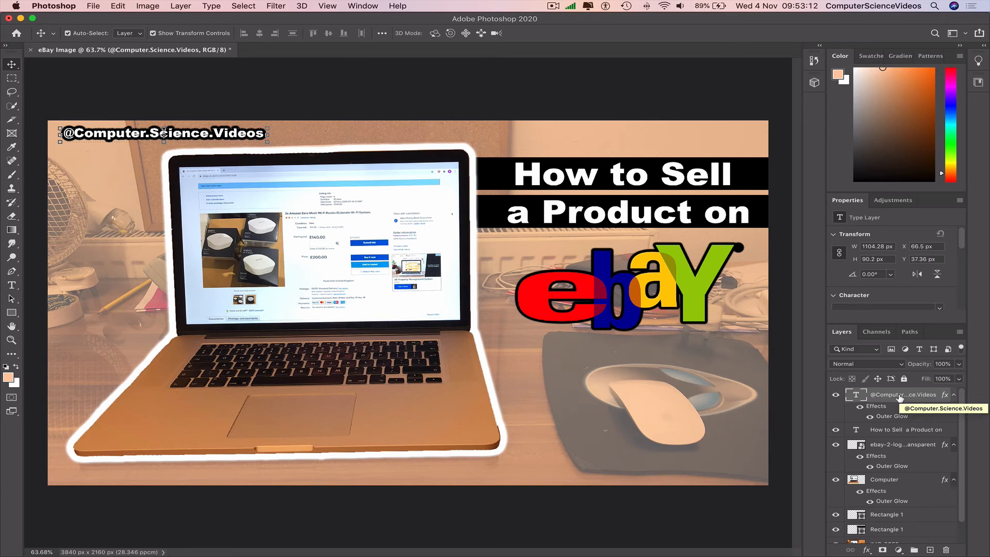
click(902, 446)
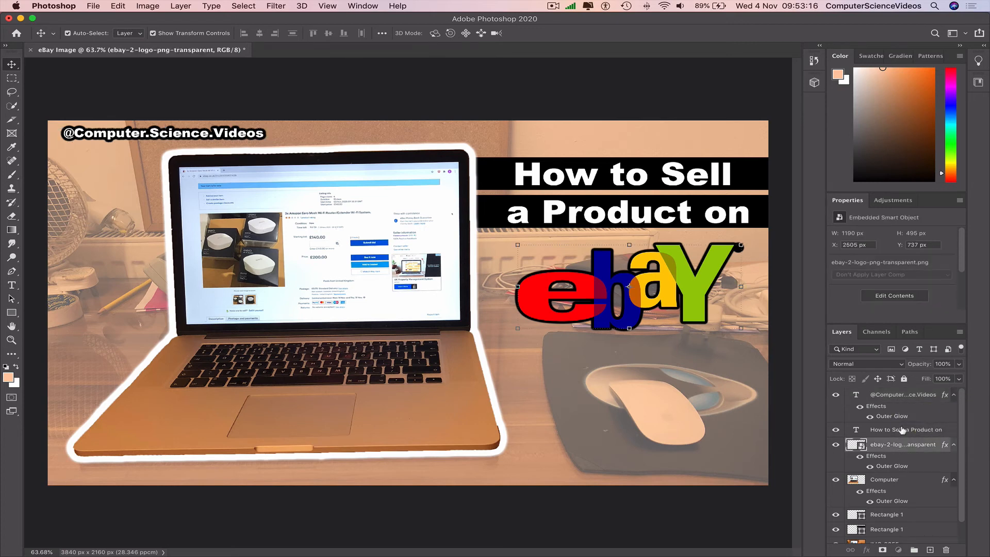
click(902, 430)
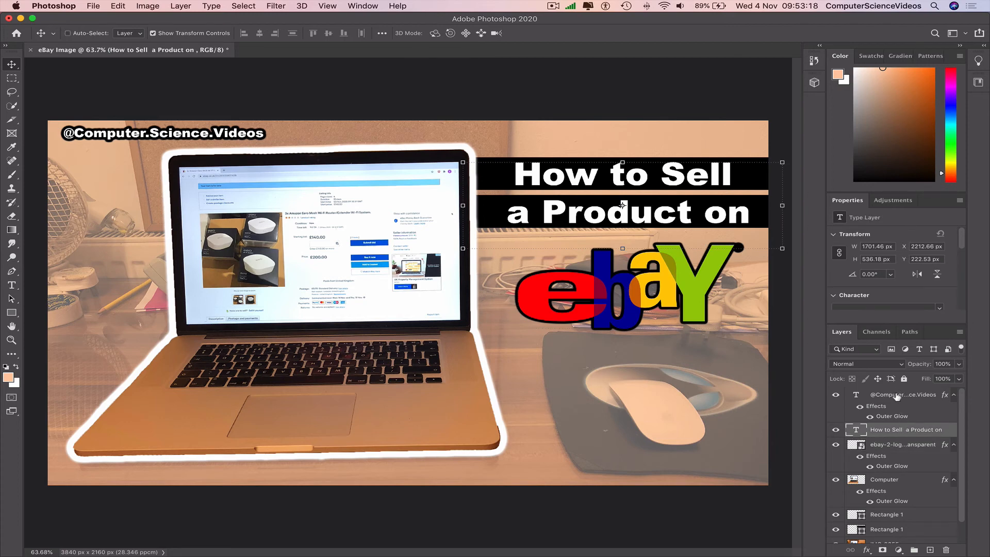
click(898, 396)
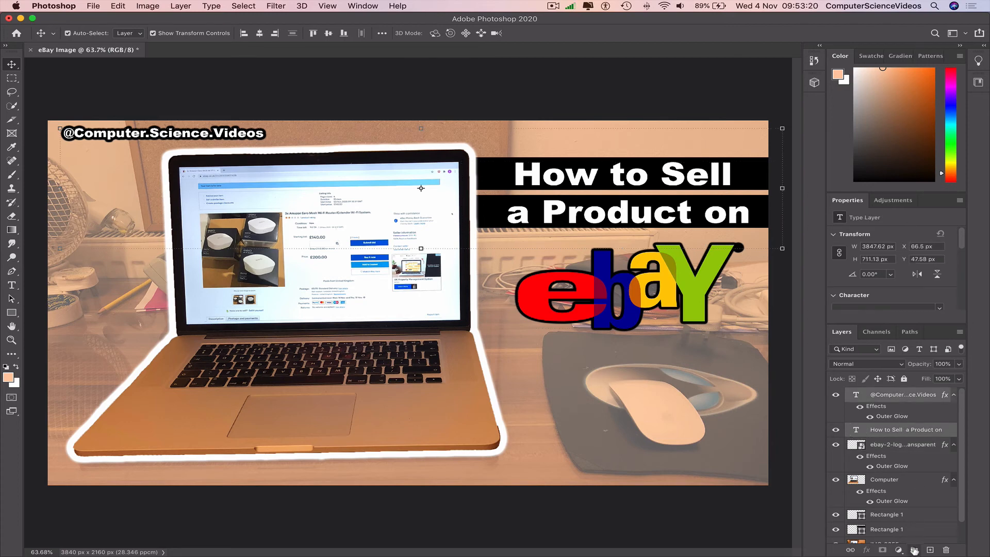
click(914, 549)
double_click(883, 394)
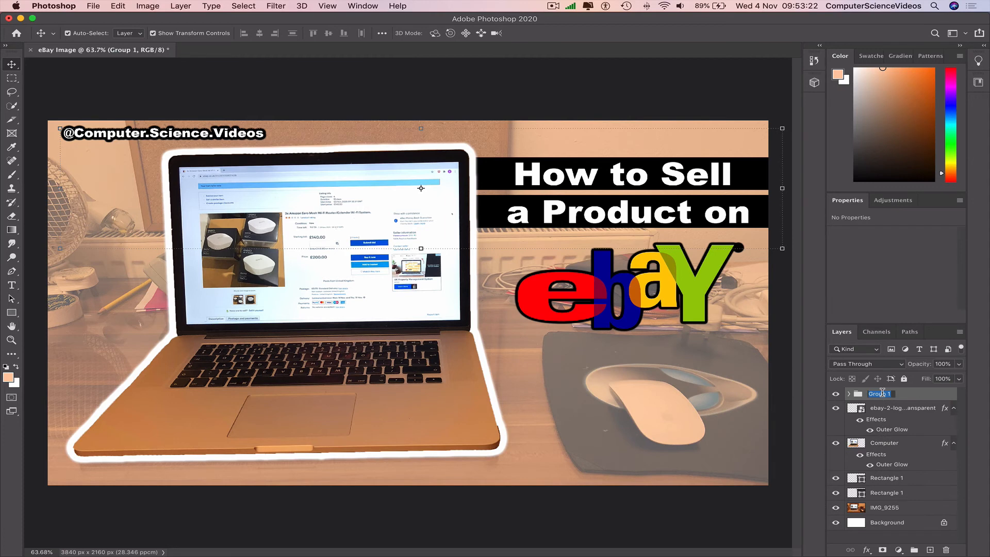
text(Text)
key(Return)
Create a layer group named "Logo", move the eBay logo layer into it and collapse the group.
click(901, 413)
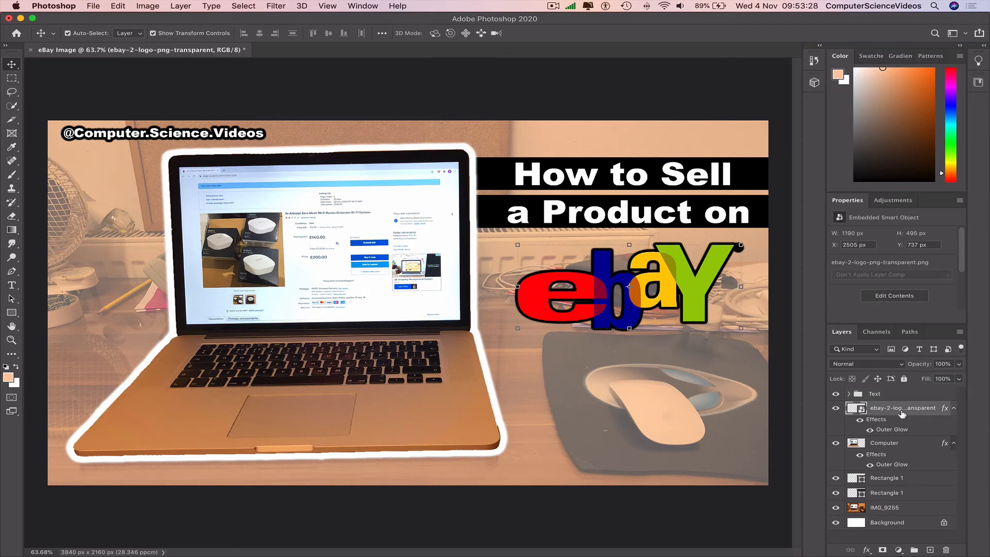
right_click(903, 411)
click(973, 423)
click(913, 550)
double_click(882, 408)
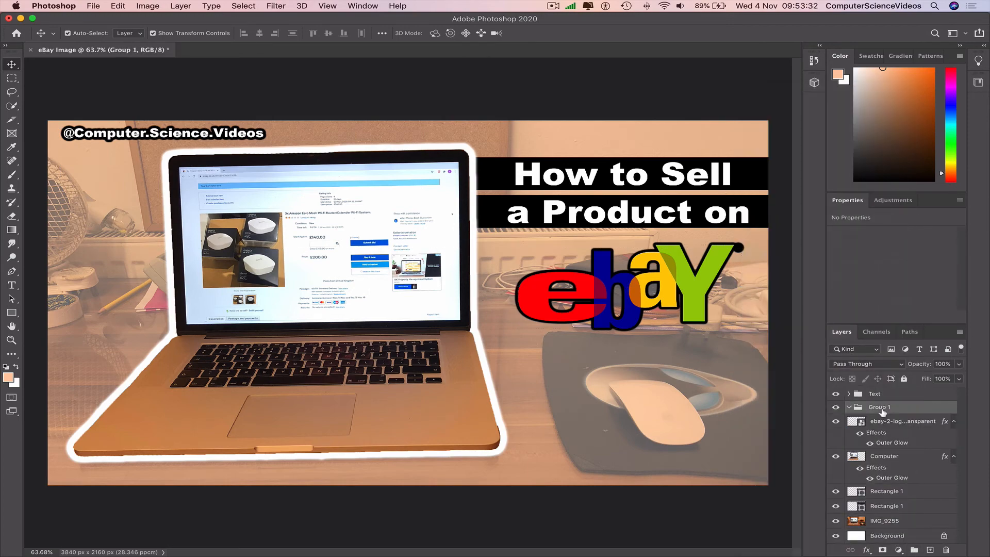
text(Logo)
key(Return)
mouse_move(898, 422)
mouse_down()
mouse_move(900, 439)
mouse_move(896, 410)
mouse_up()
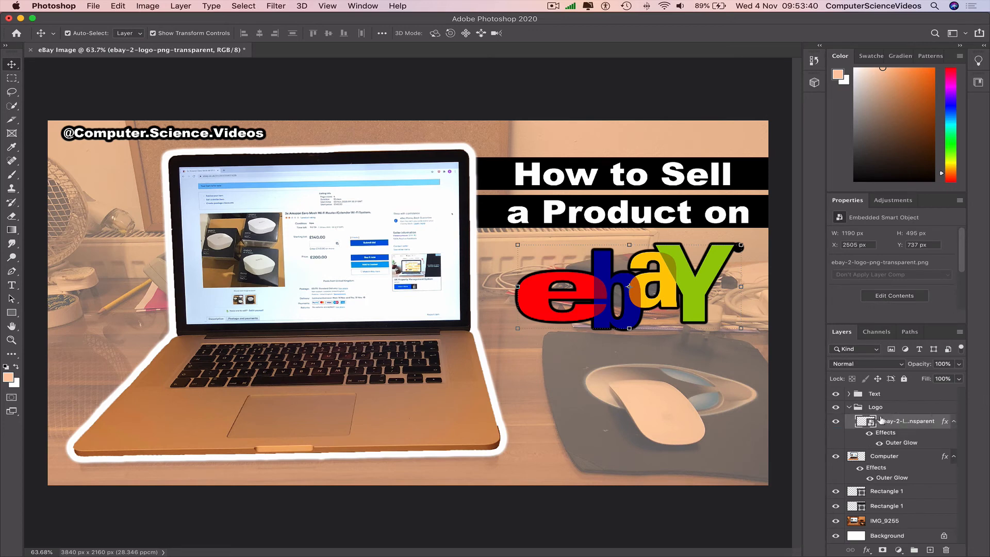
click(849, 408)
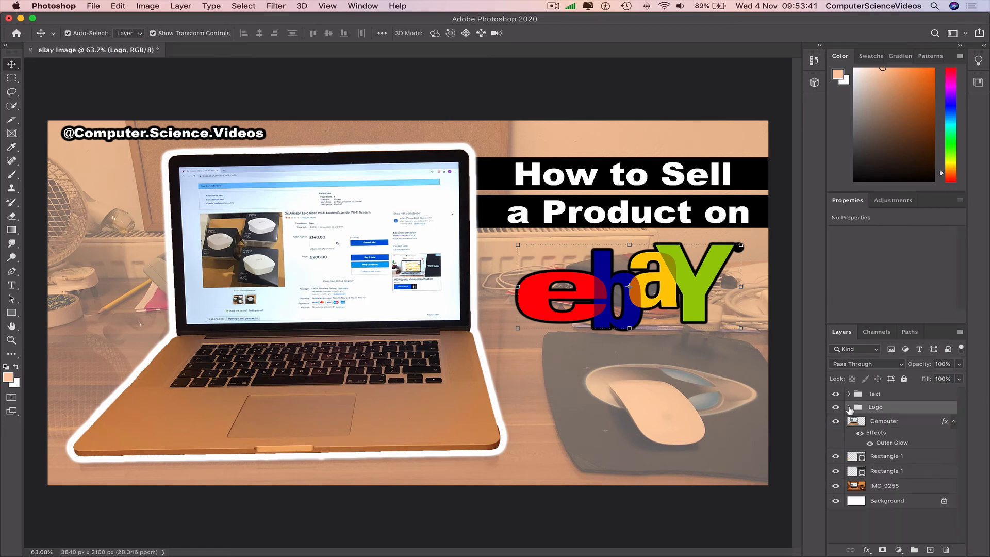
Try to move both black Rectangle 1 layers into the "Text" group, placing them beneath the two text layers.
click(886, 423)
click(890, 456)
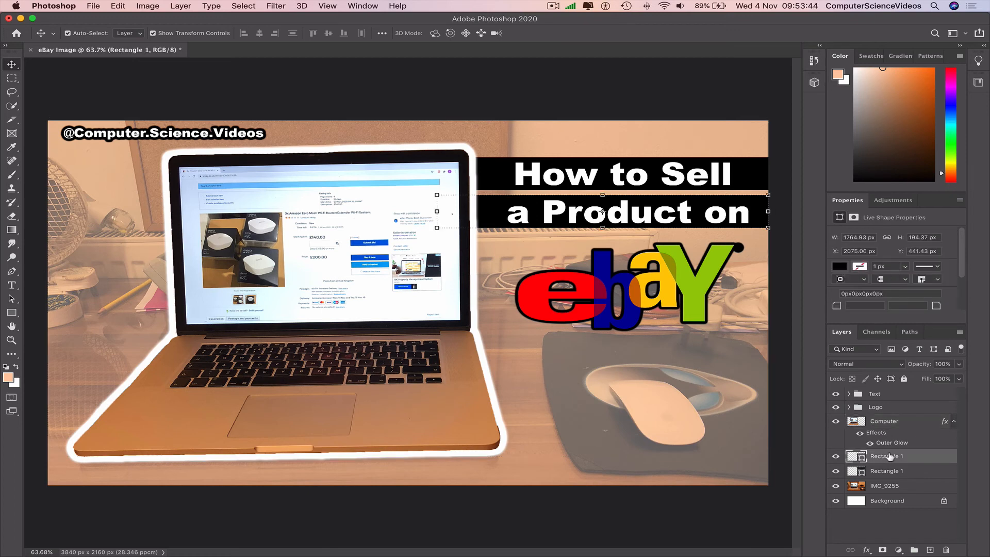
click(887, 471)
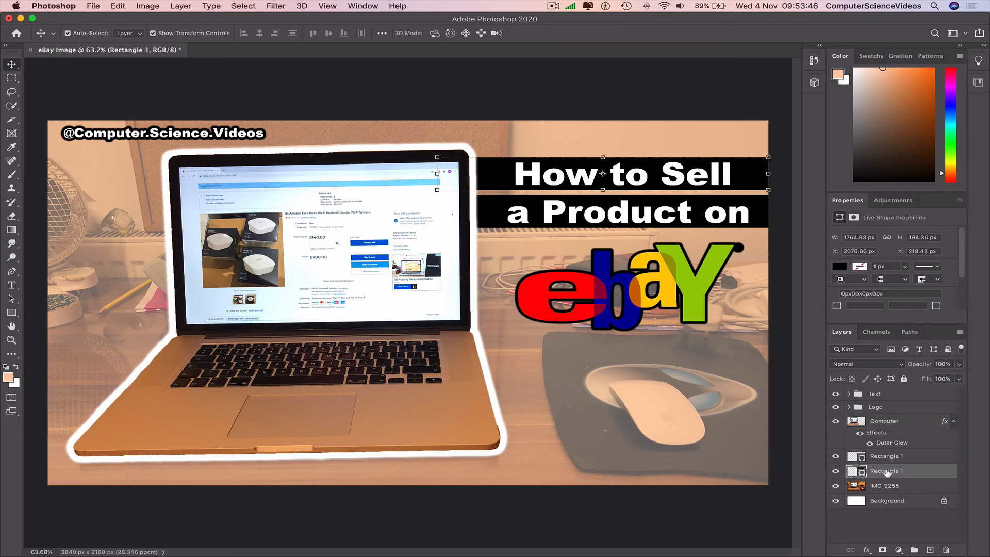
shift+click(888, 456)
drag(888, 457, 886, 395)
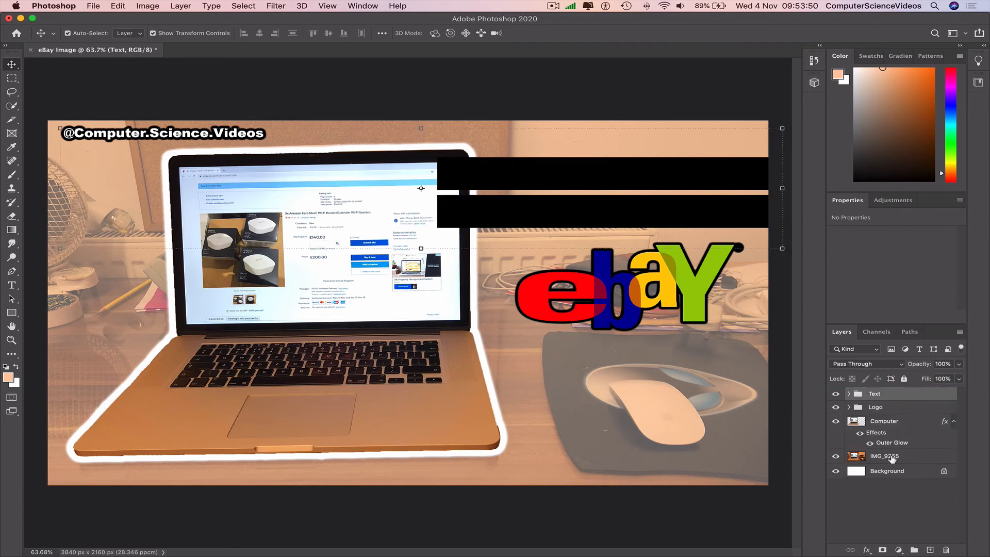
click(849, 394)
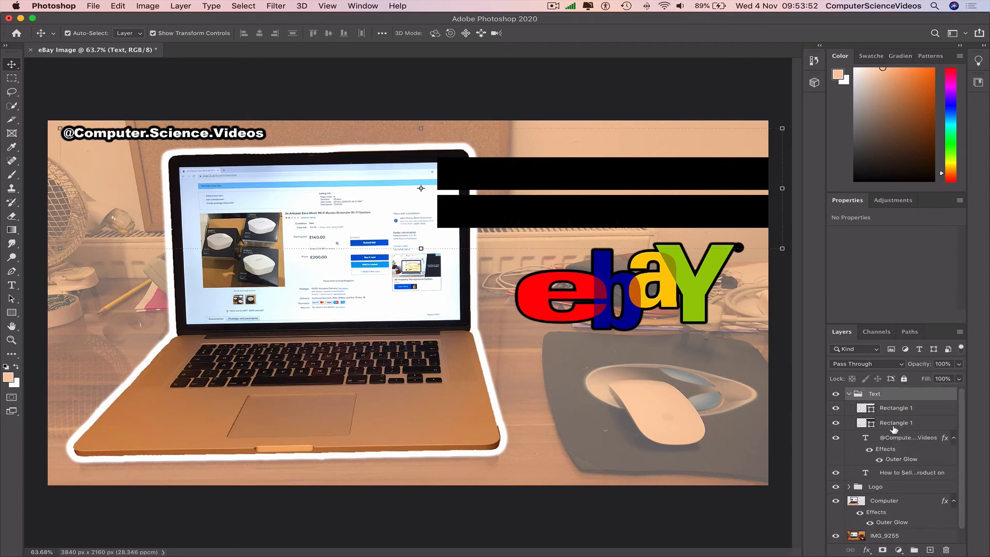
drag(895, 422, 889, 478)
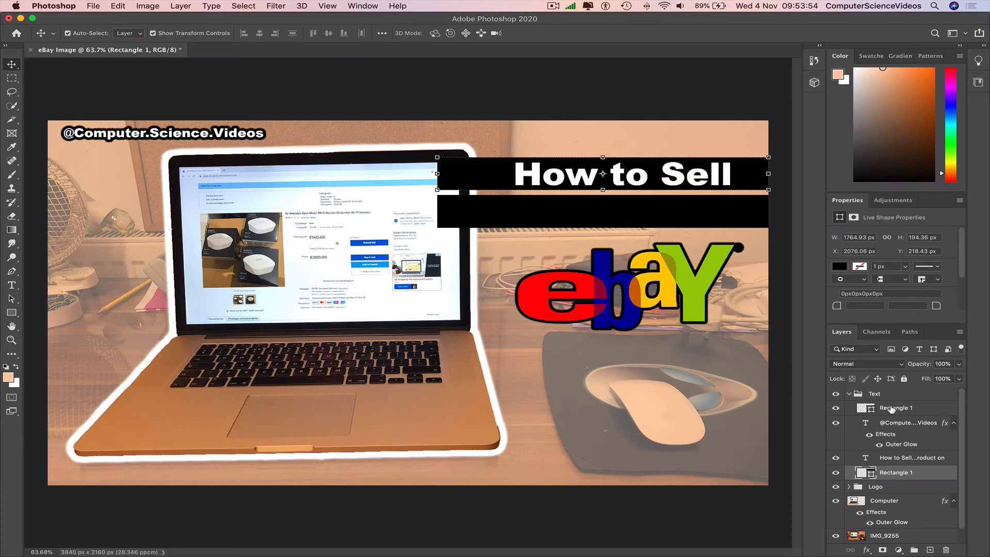
drag(891, 409, 892, 464)
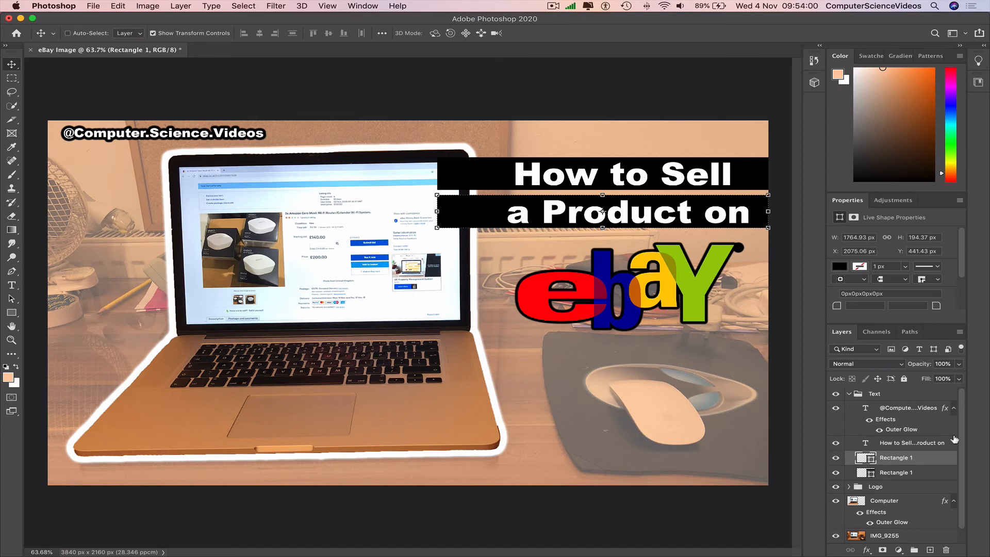
Undo moving the two rectangle layers into the "Text" group and collapse the group.
key(super+z)
key(super+z)
key(super+z)
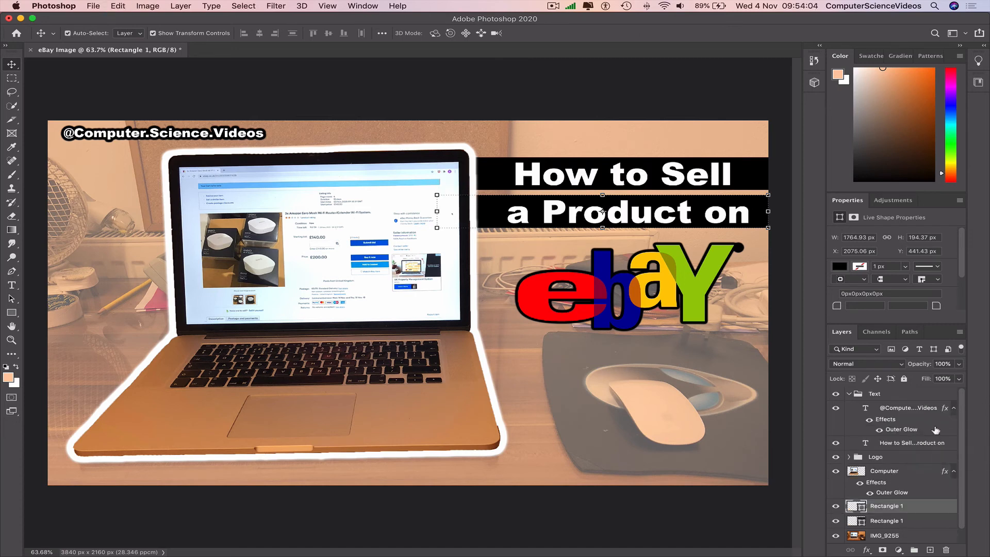
click(849, 394)
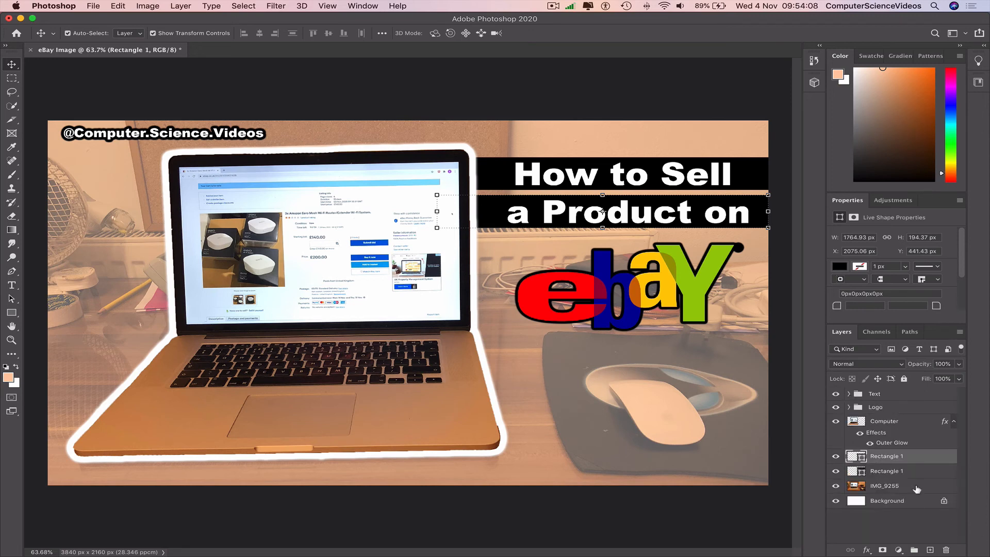
Group the Computer layer, both Rectangle 1 layers and the IMG_9255 layer into a new layer group.
click(896, 487)
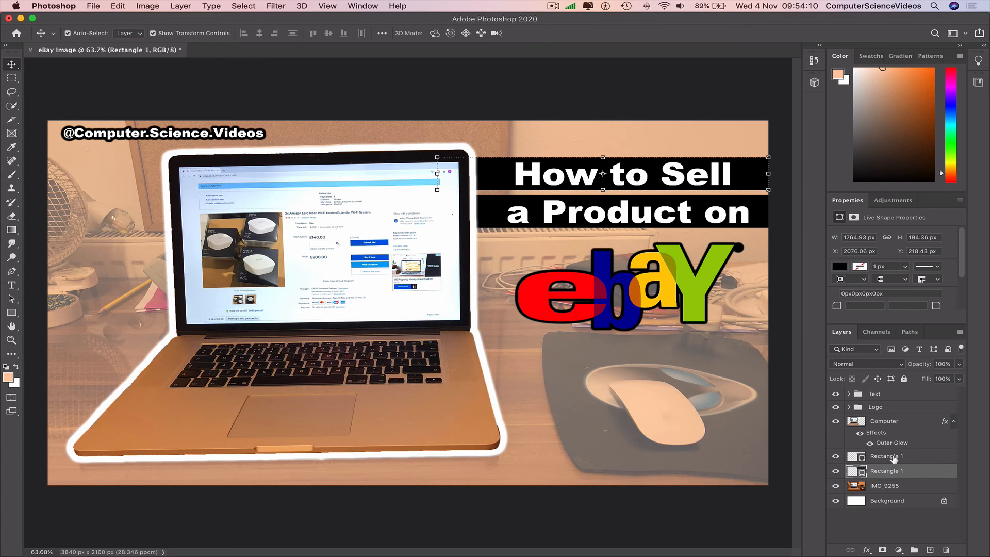
click(893, 458)
click(886, 422)
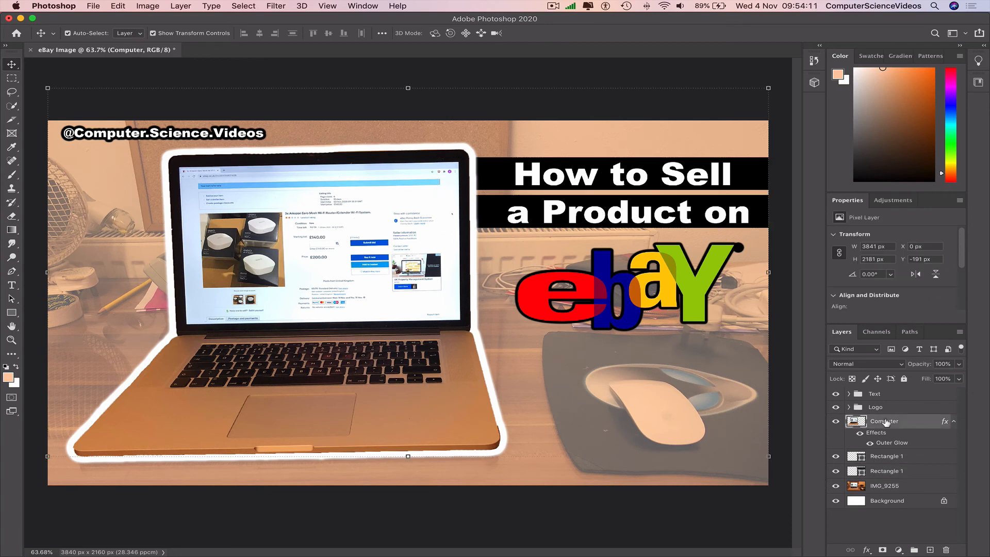
super+click(893, 449)
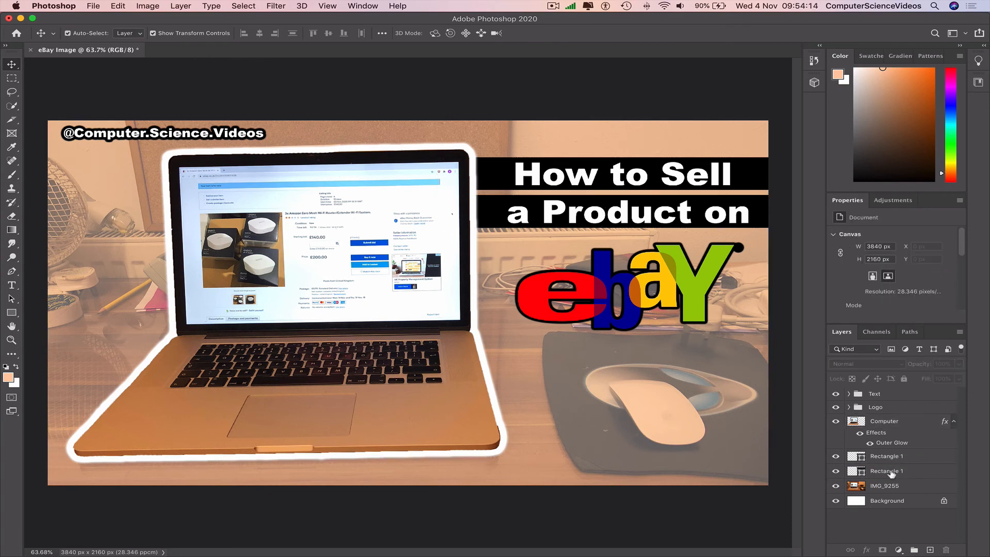
super+click(890, 433)
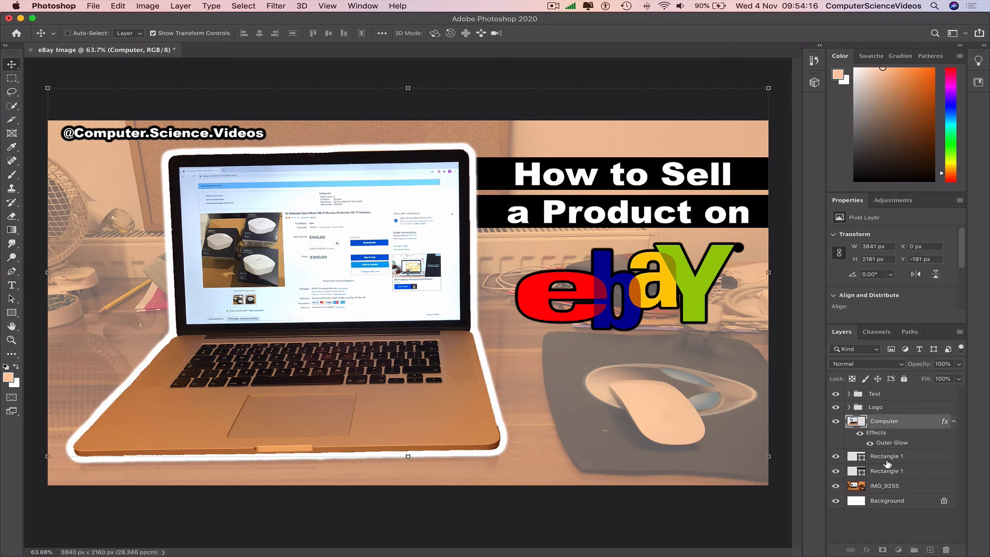
super+click(887, 462)
super+click(888, 473)
super+click(888, 486)
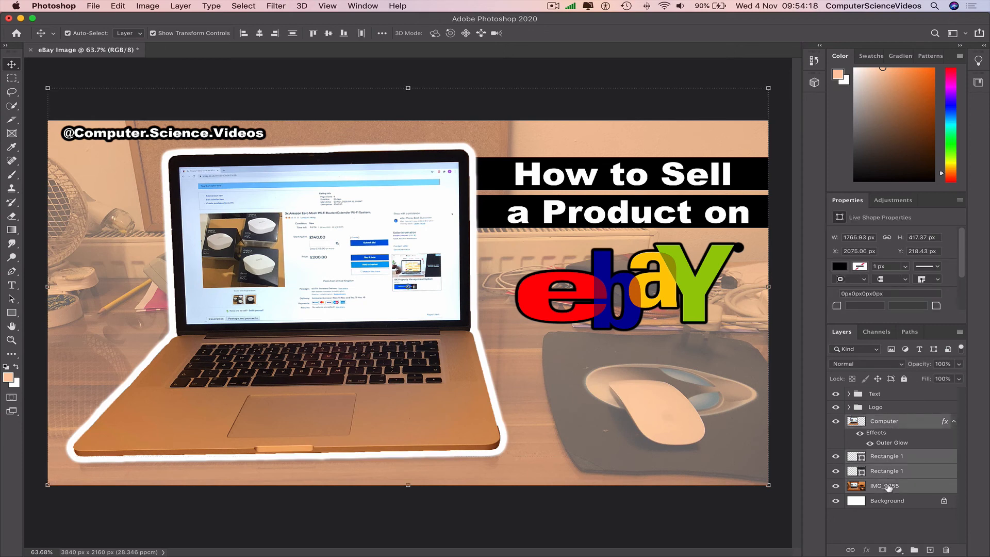
click(914, 550)
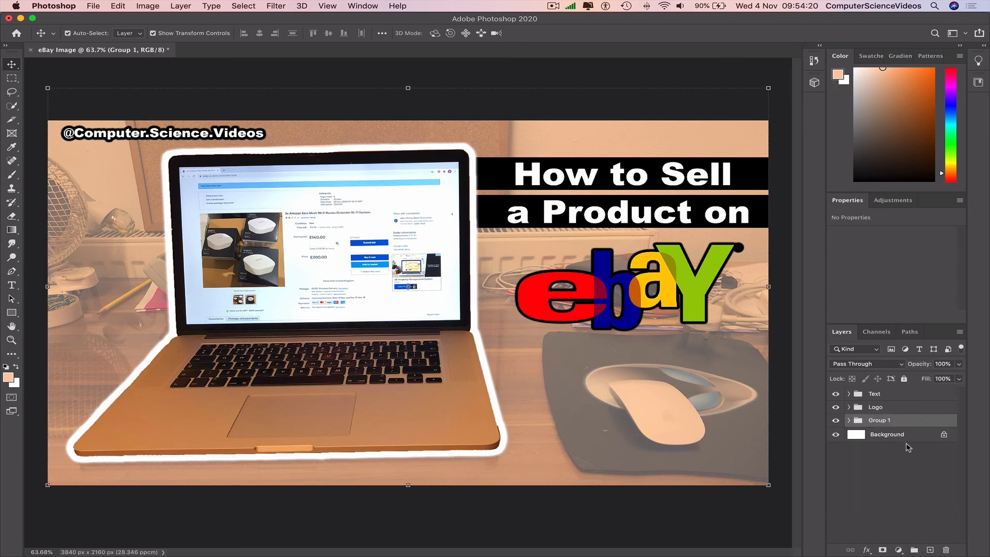
Rename the new group containing the laptop, bars and background photo as "Images" and deselect all layers.
double_click(884, 421)
key(BackSpace)
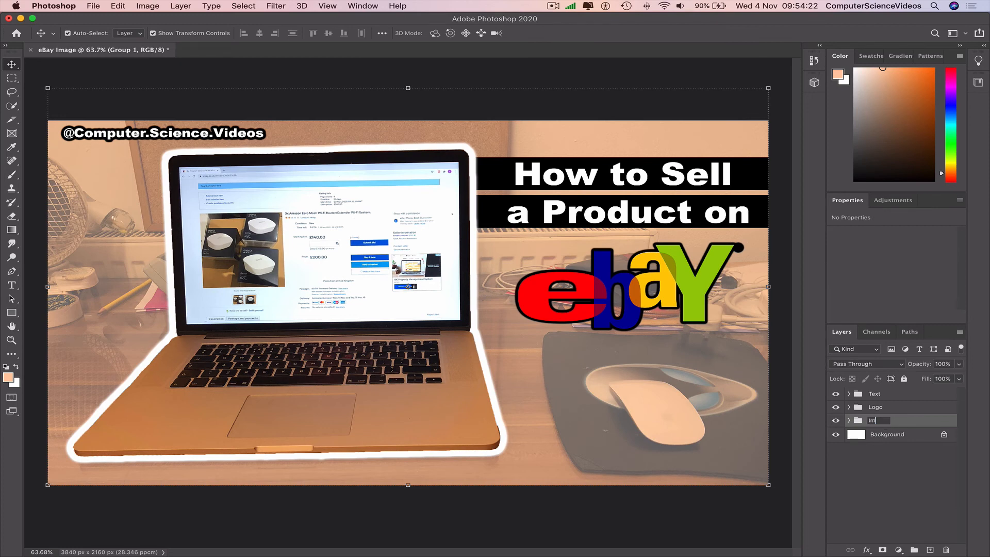
text(Images)
key(Return)
click(721, 508)
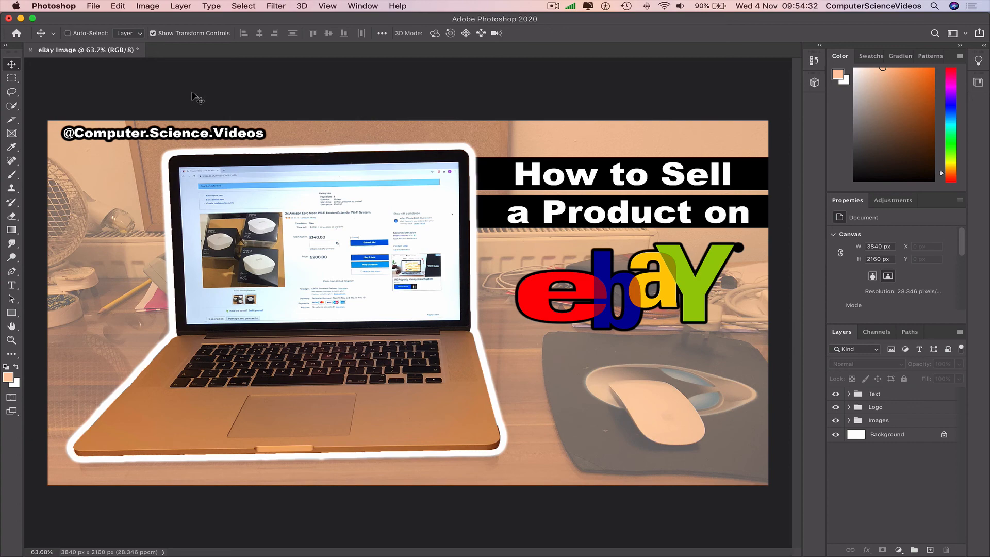
Save the document to the Desktop as "eBay Image.psd" in Photoshop format with layers and Maximize Compatibility enabled.
key(super+s)
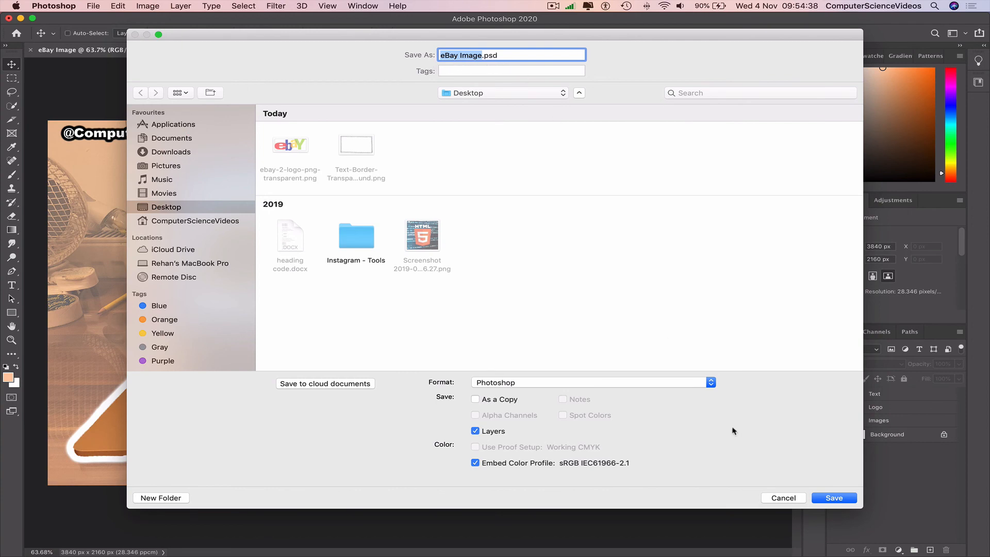
click(839, 499)
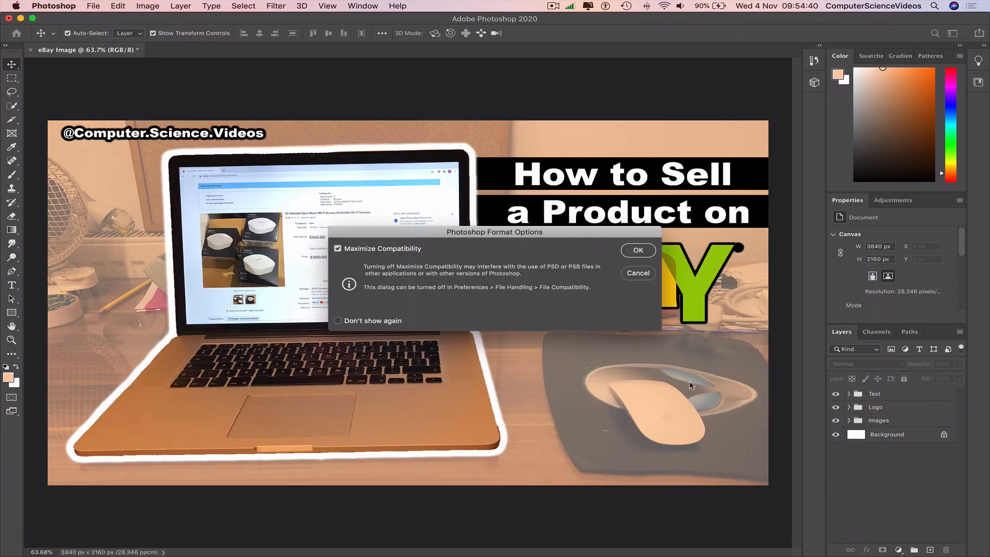
click(650, 254)
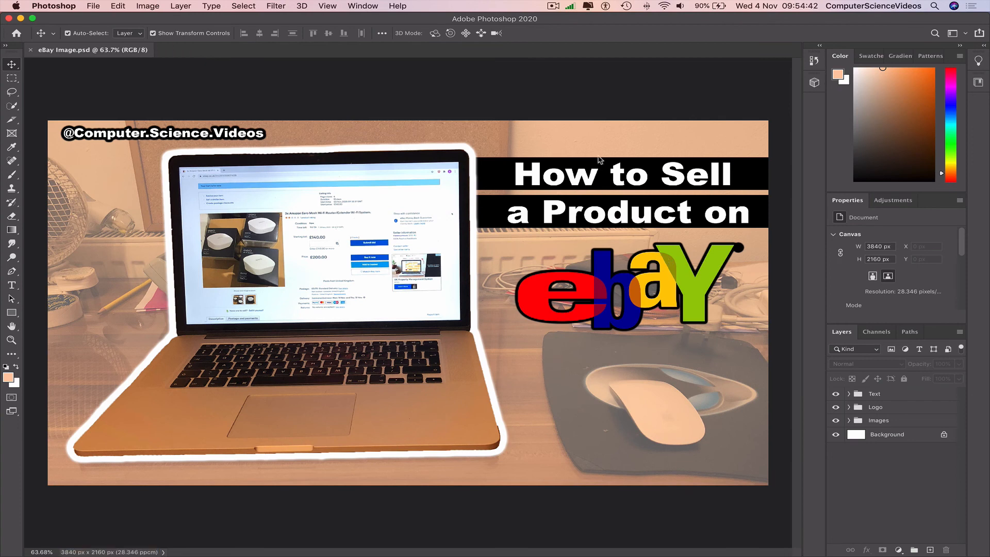
Quick-export the thumbnail as a PNG named "eBay Image.png" to the Desktop.
click(103, 5)
mouse_move(112, 153)
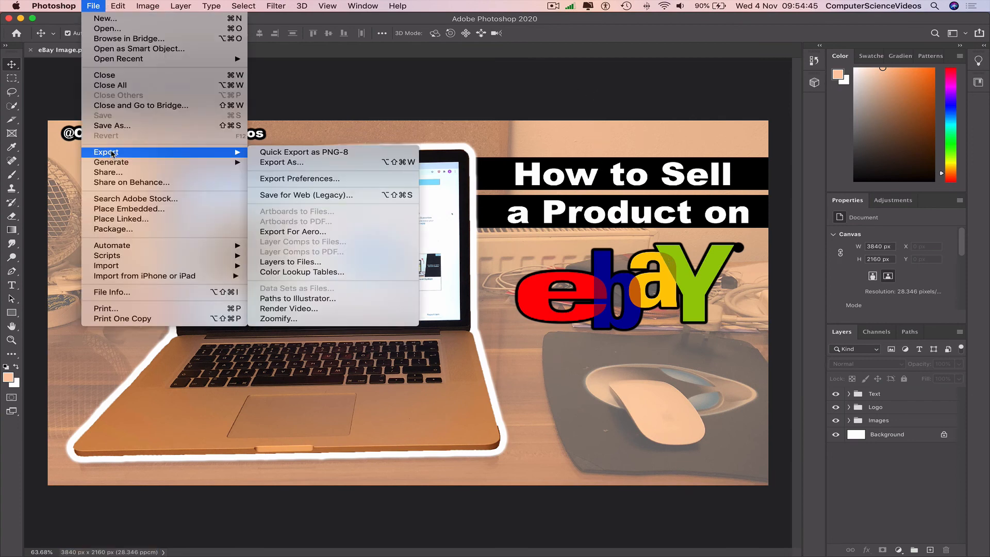
click(310, 153)
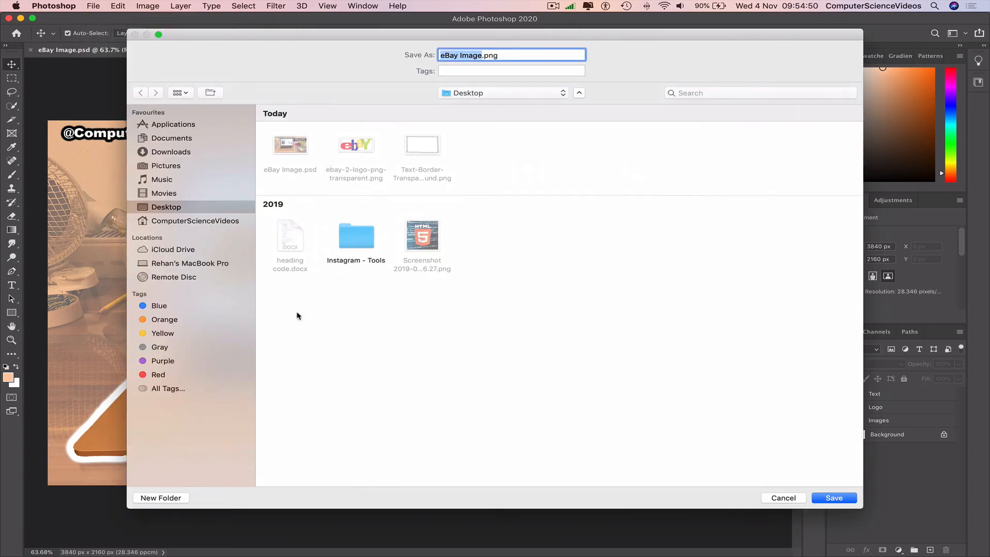
click(840, 499)
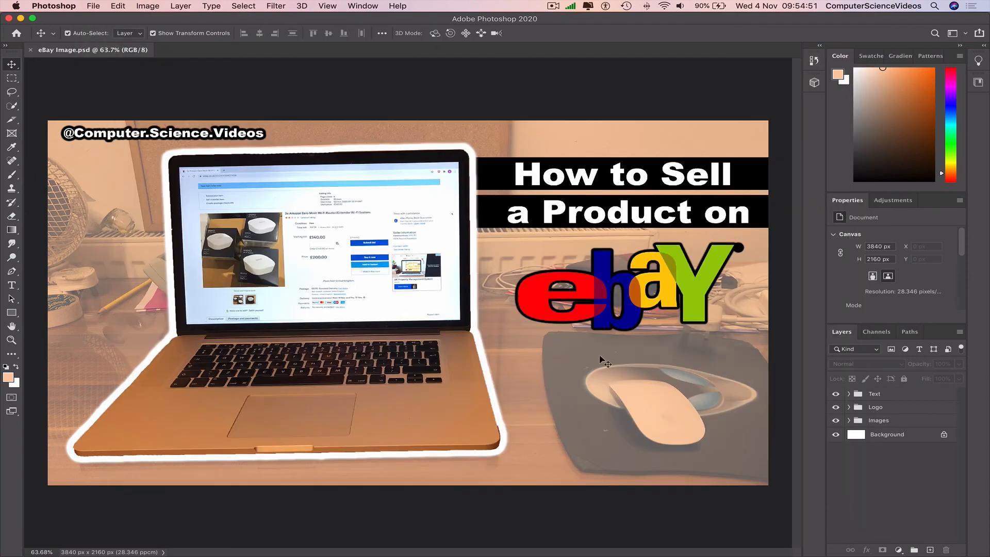
Minimise Photoshop, check the file information of "eBay Image.png" on the Desktop and close the info window.
click(21, 18)
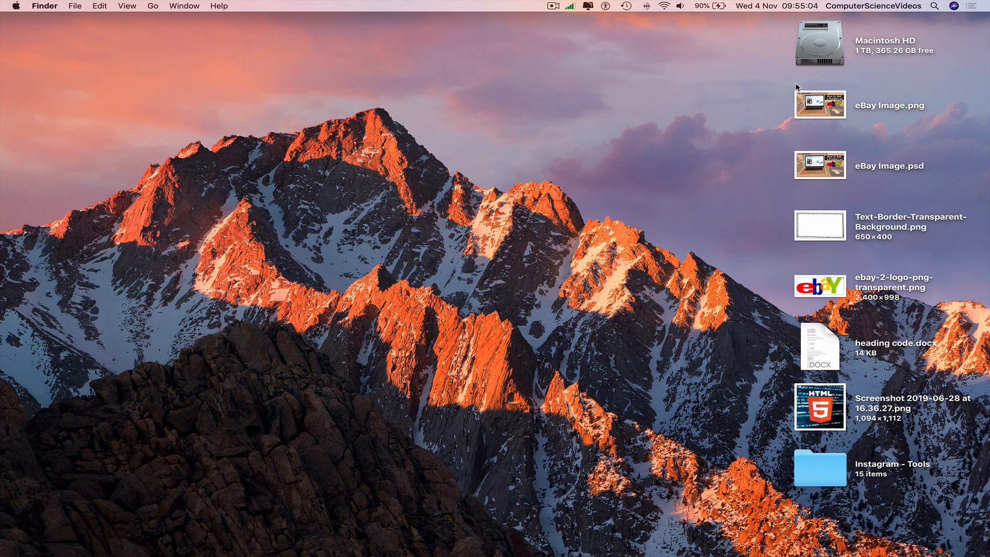
right_click(821, 113)
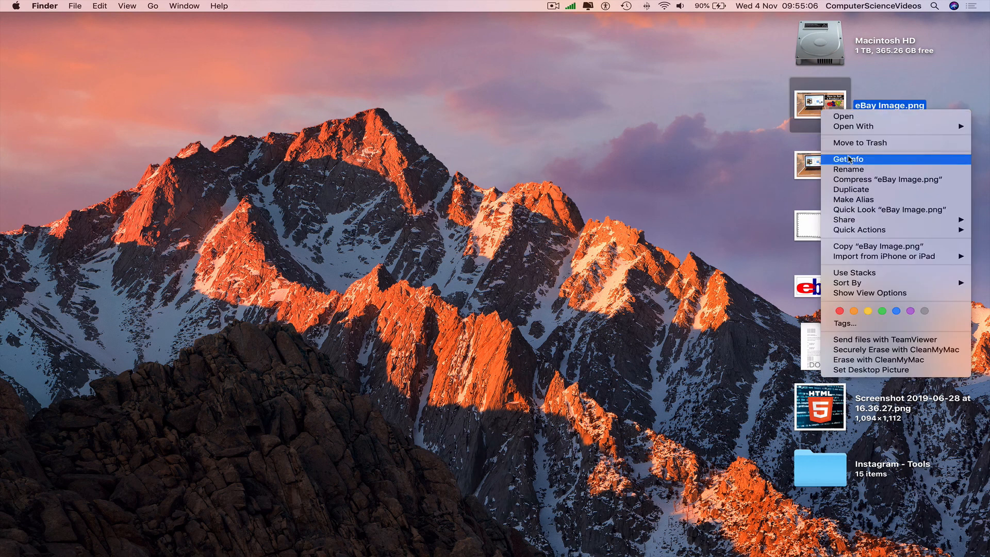
click(851, 160)
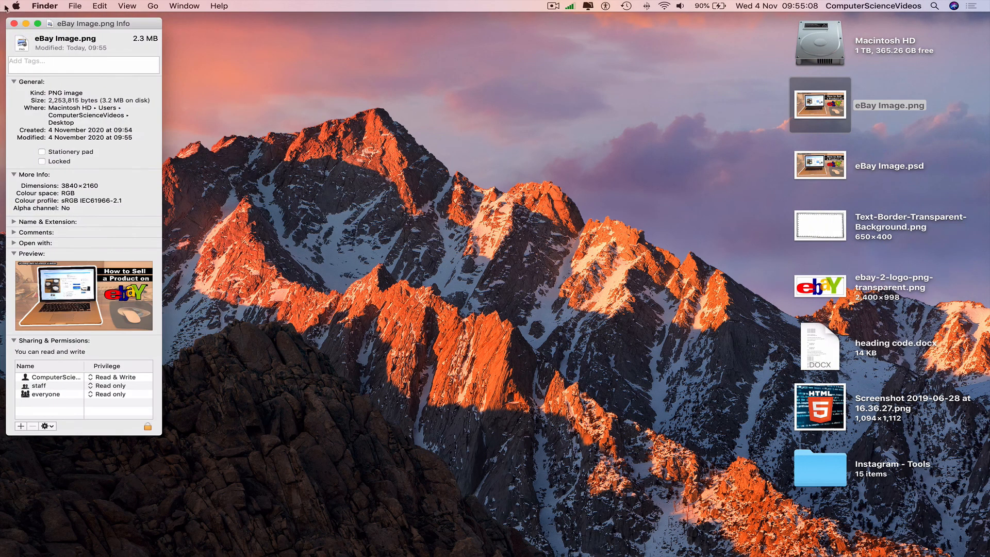
click(14, 24)
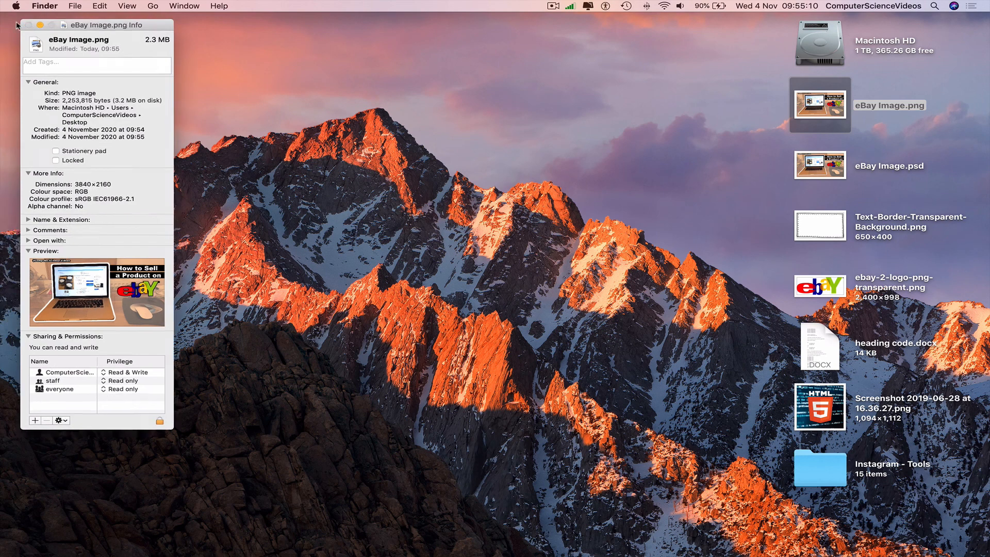
Switch to YouTube Studio in Safari, open the newest scheduled video's details and try to upload "eBay Image.png" as its thumbnail.
click(145, 541)
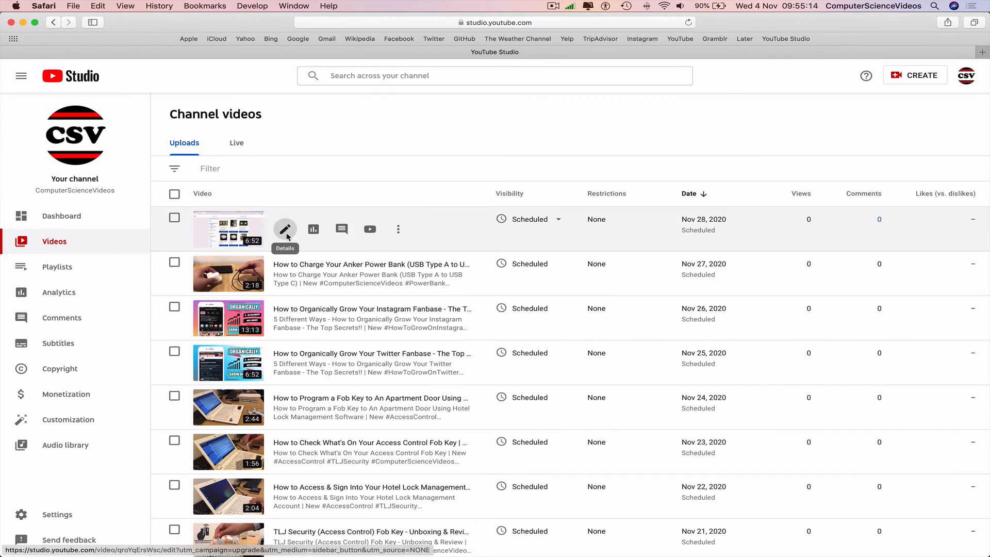
click(285, 230)
scroll(248, 351, down, 2)
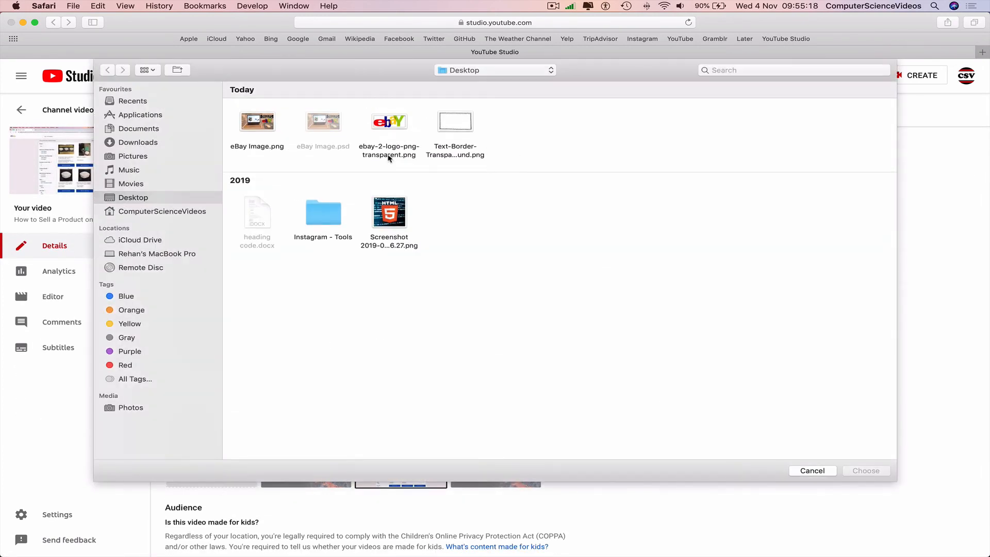
double_click(277, 126)
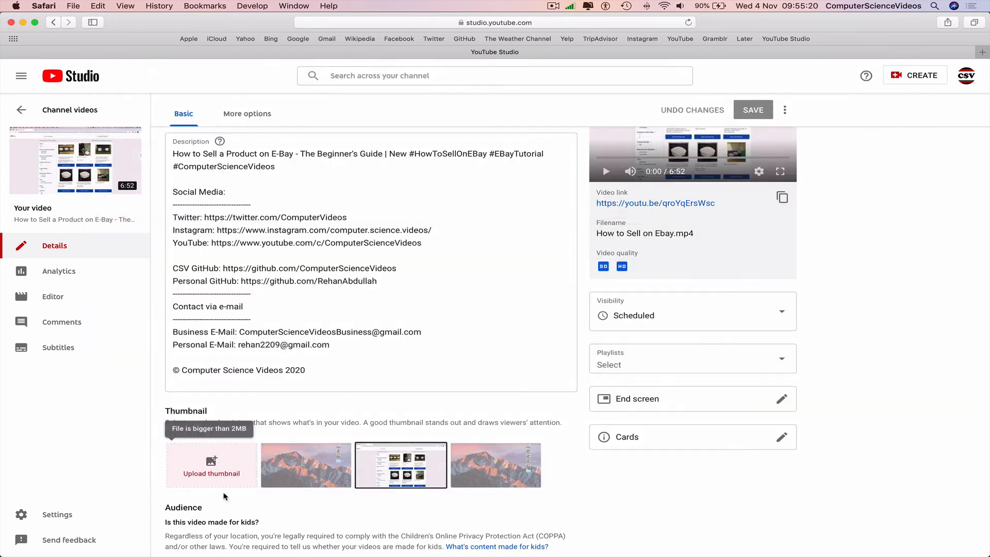
Switch back to Photoshop and share the thumbnail to Photos at the Small size, 1200 × 675 px.
click(23, 22)
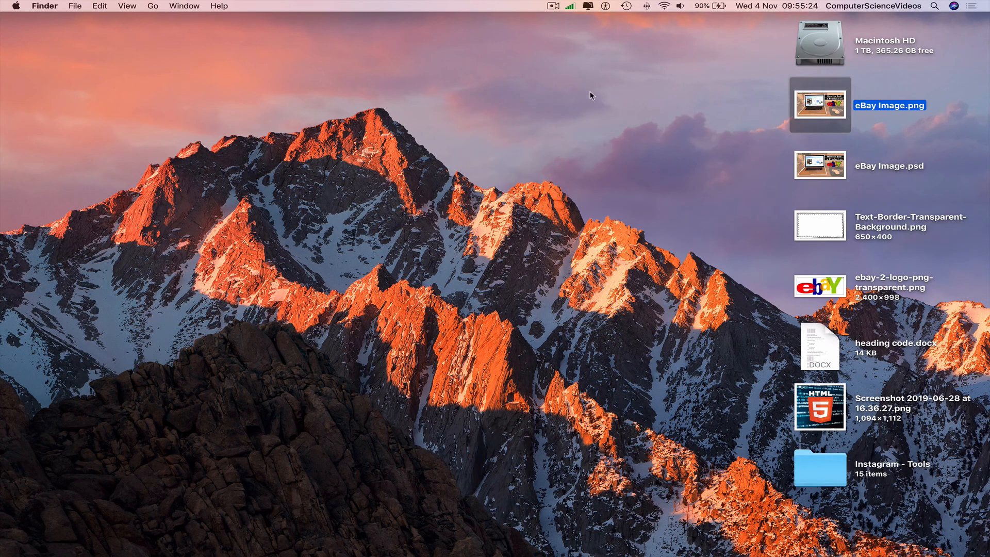
mouse_move(614, 547)
click(773, 547)
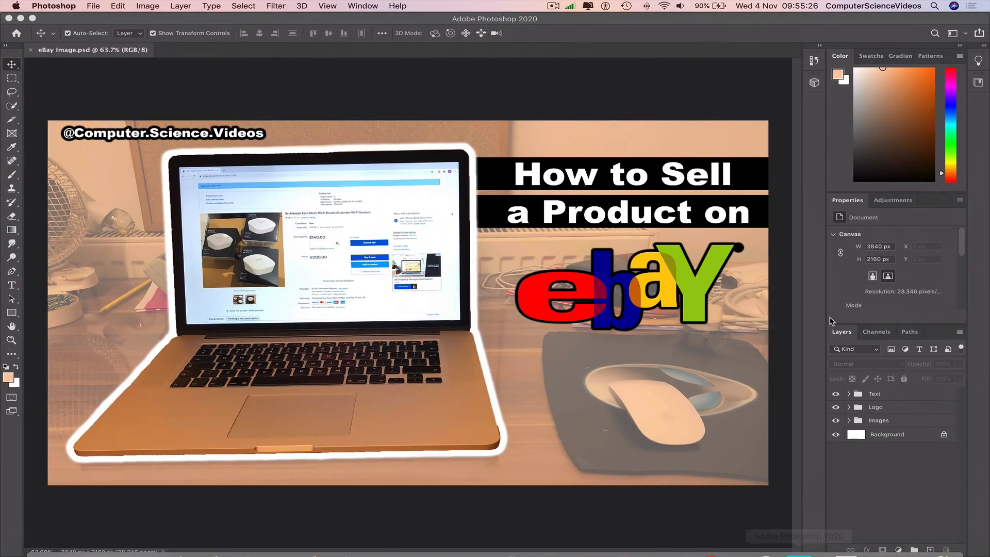
click(979, 33)
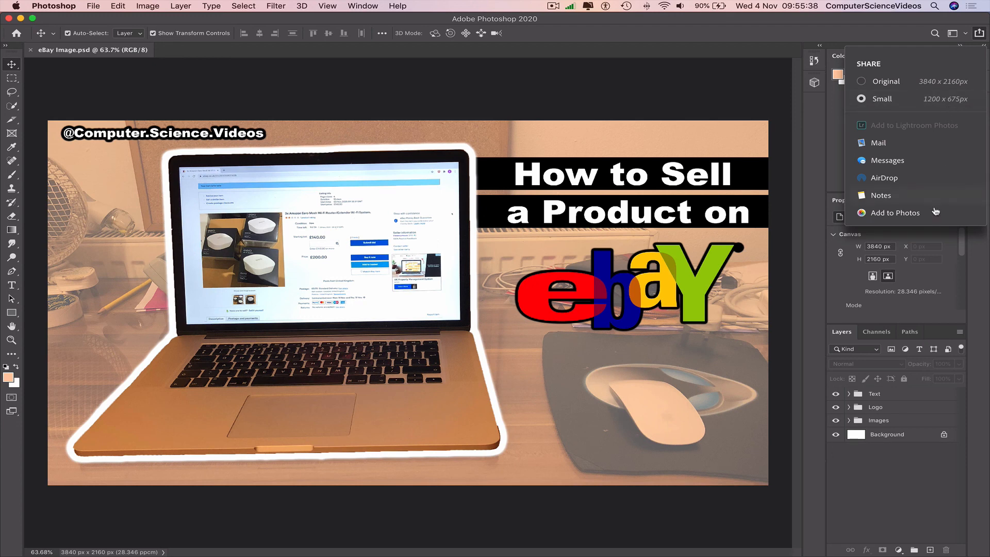
click(927, 216)
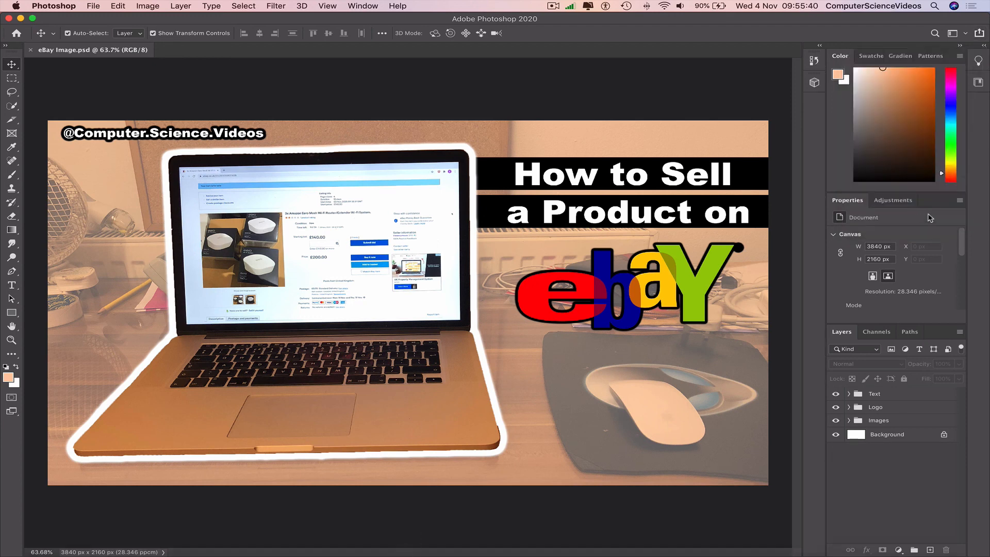
Minimise Photoshop and switch to the Photos app to access the shared thumbnail.
click(21, 18)
mouse_move(133, 556)
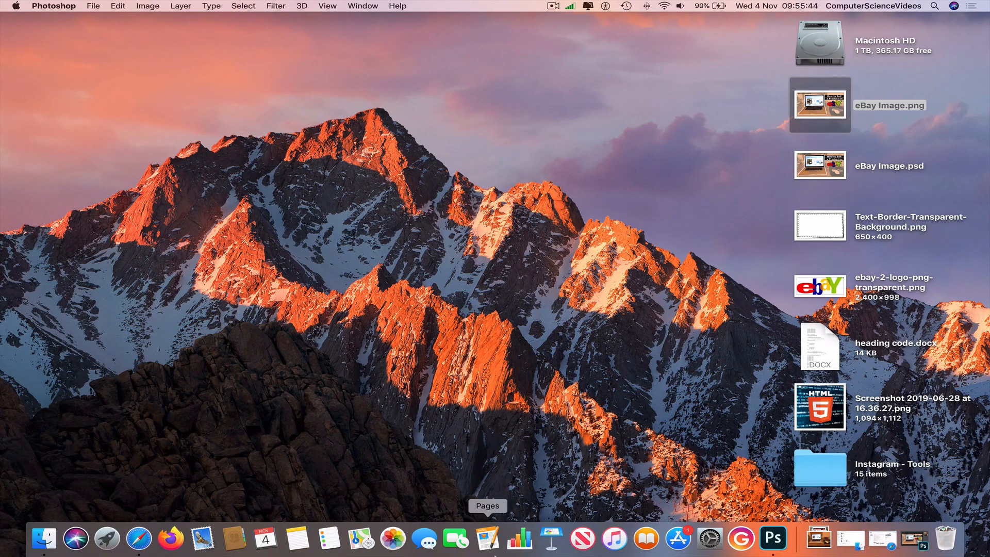
click(392, 546)
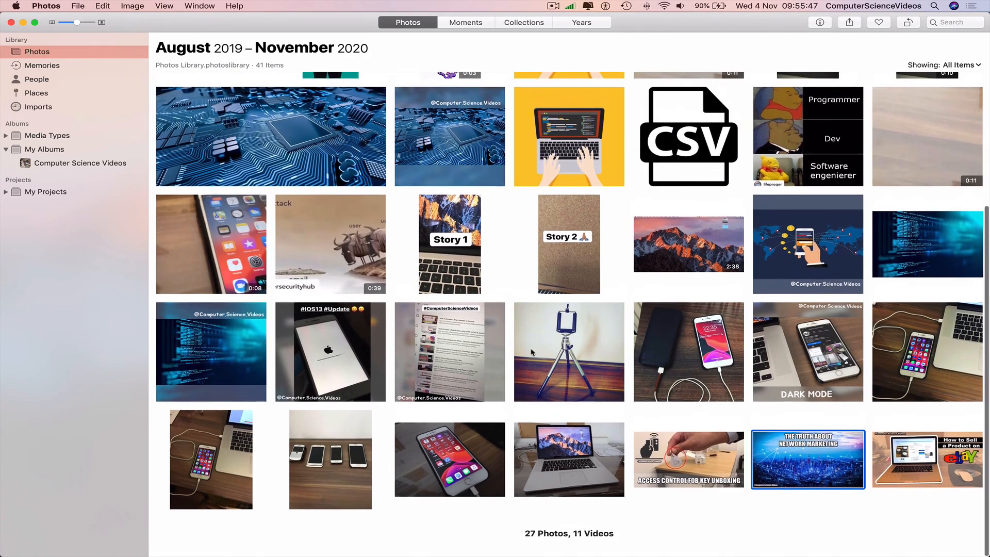
Copy the shared eBay thumbnail from the Photos library to the Desktop and quit Photos.
click(920, 466)
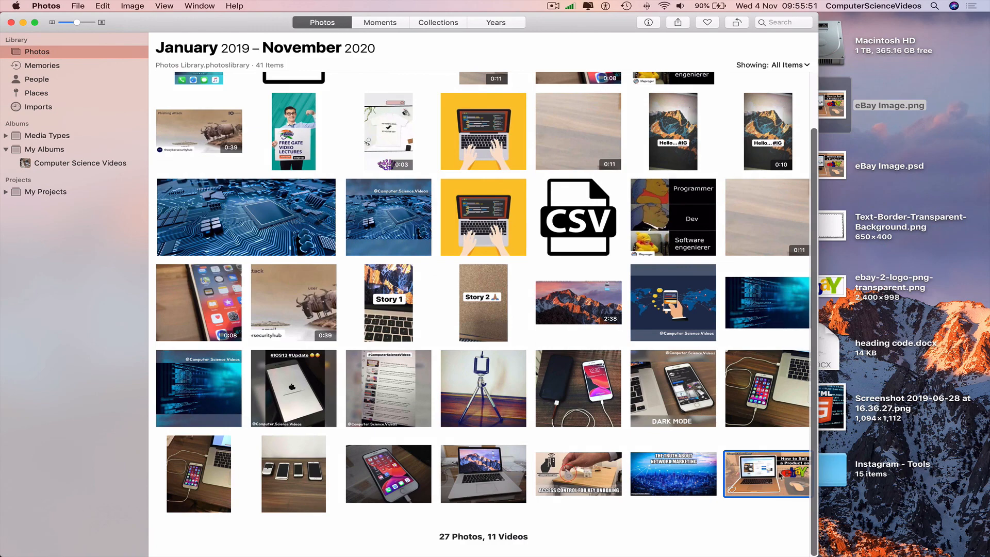
drag(780, 472, 923, 509)
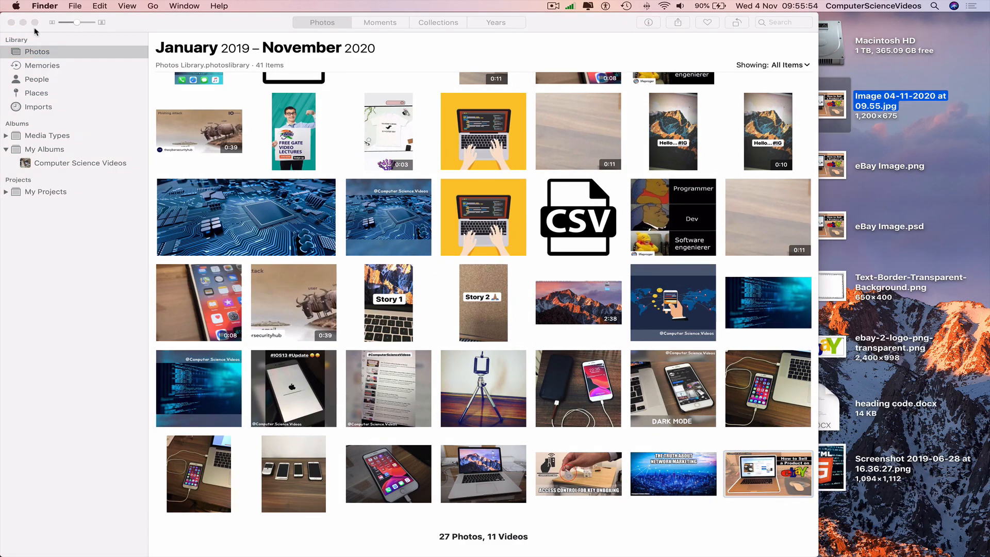
click(58, 32)
click(46, 5)
click(62, 104)
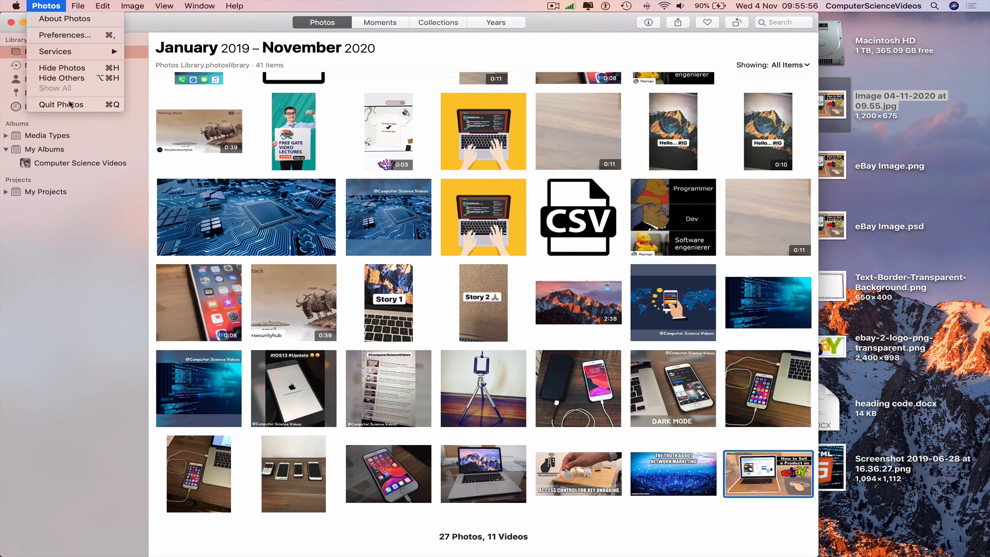
Switch to YouTube Studio in Safari, upload "Image 04-11-2020 at 09.55.jpg" from the Desktop as the video's thumbnail and save the changes.
mouse_move(170, 554)
click(141, 548)
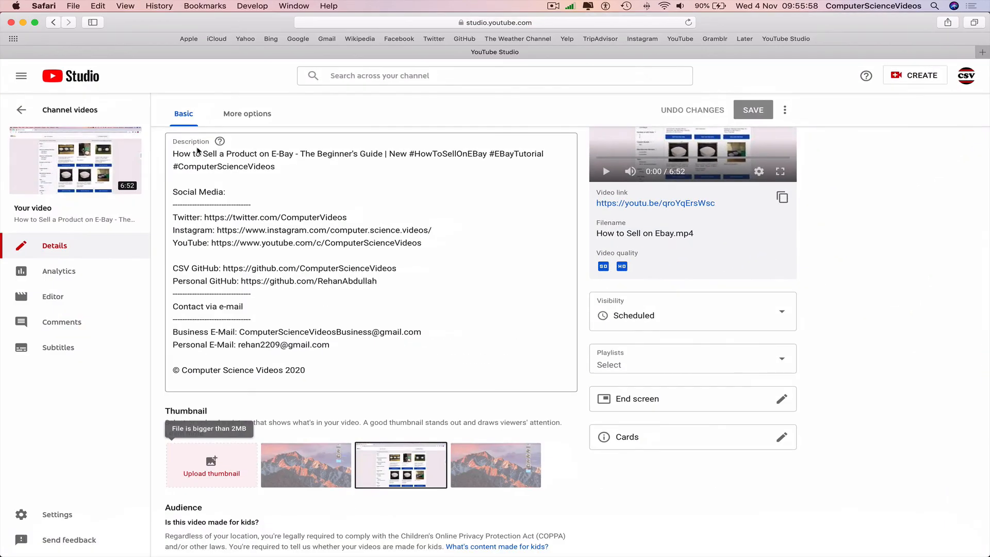
click(225, 476)
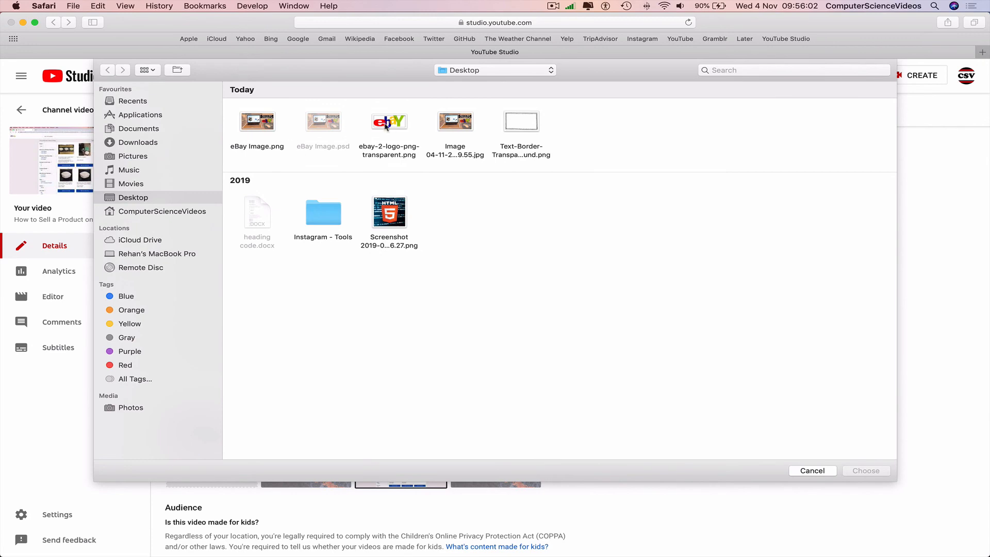
double_click(457, 124)
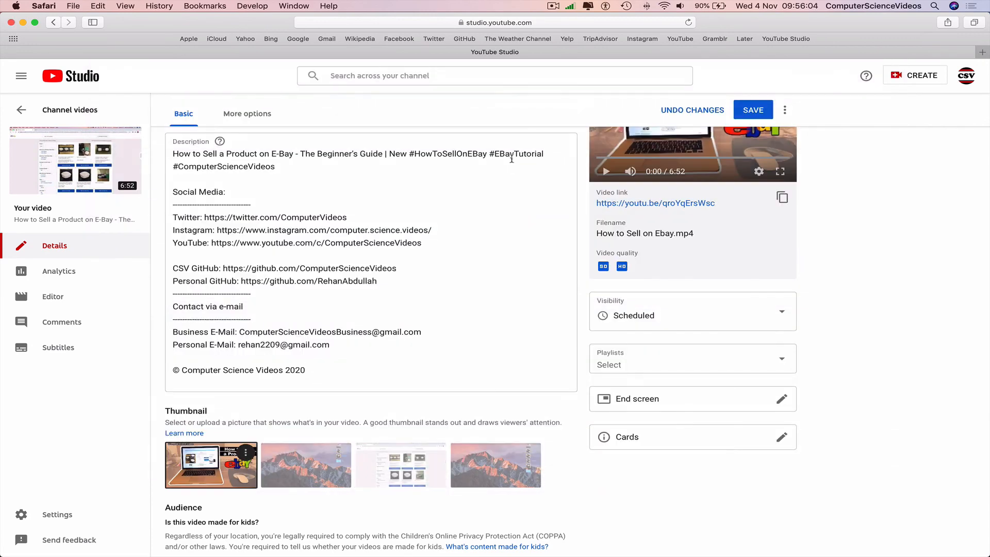
scroll(870, 208, up, 3)
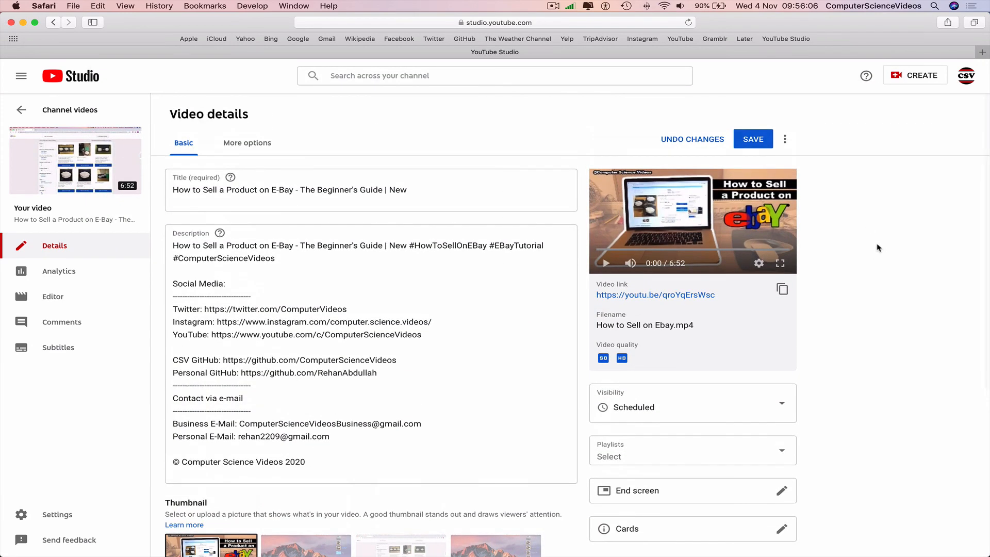
click(754, 144)
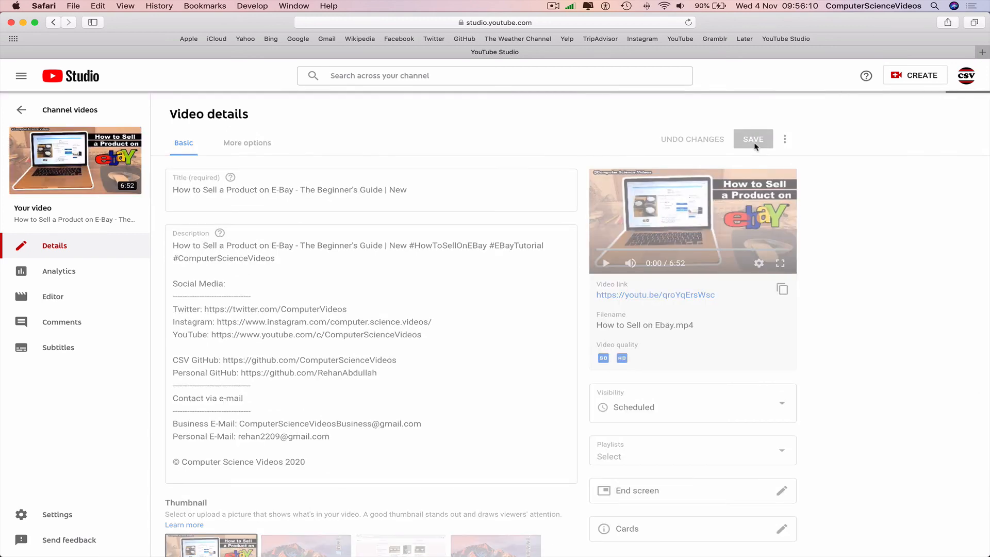
Return to the channel's video list in YouTube Studio and quit Safari.
click(22, 111)
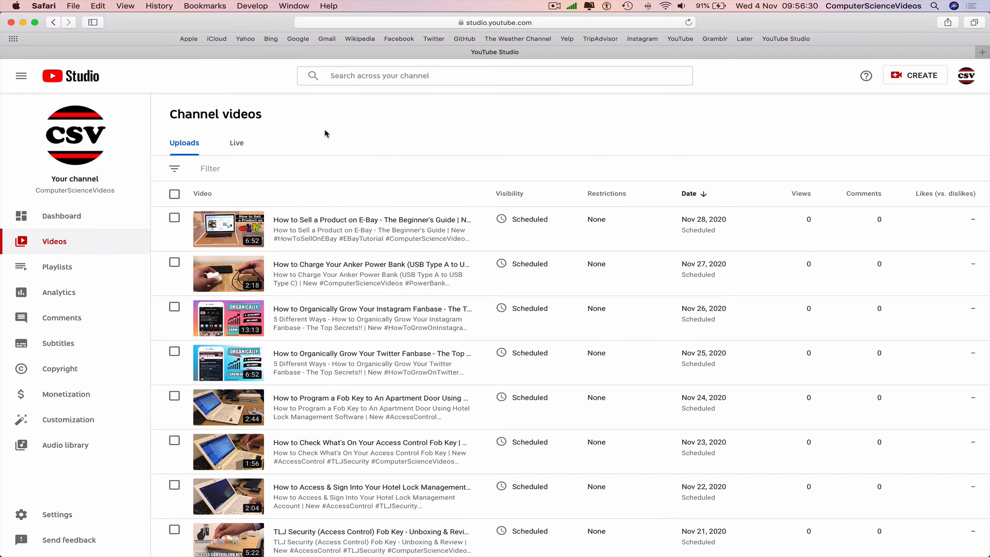
click(34, 5)
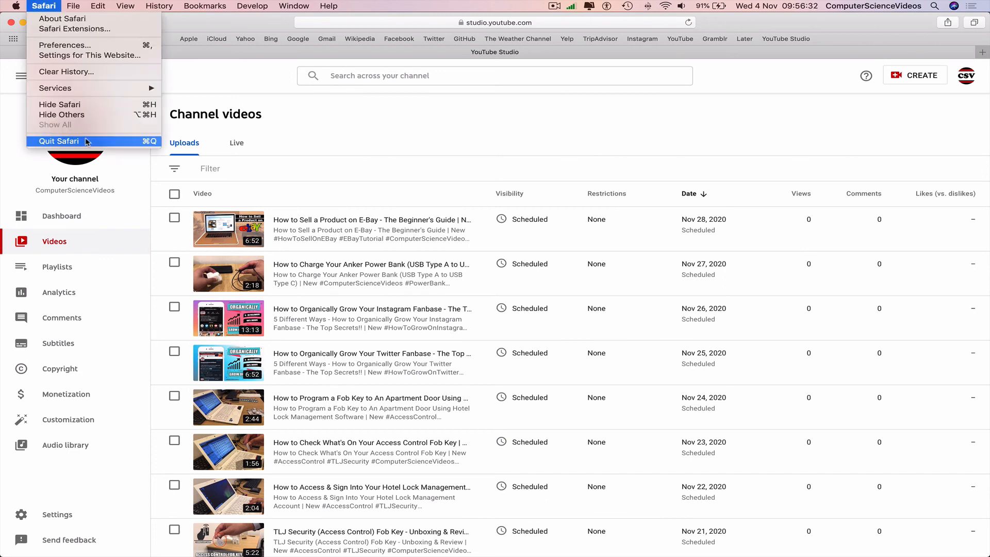
click(57, 141)
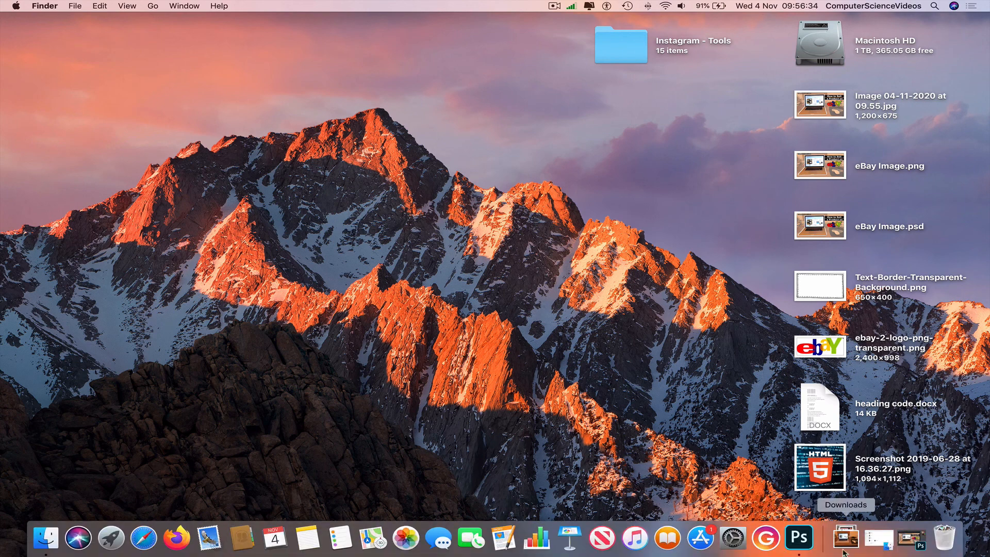
Switch back to the minimised Photoshop window and quit Photoshop.
click(825, 537)
click(69, 5)
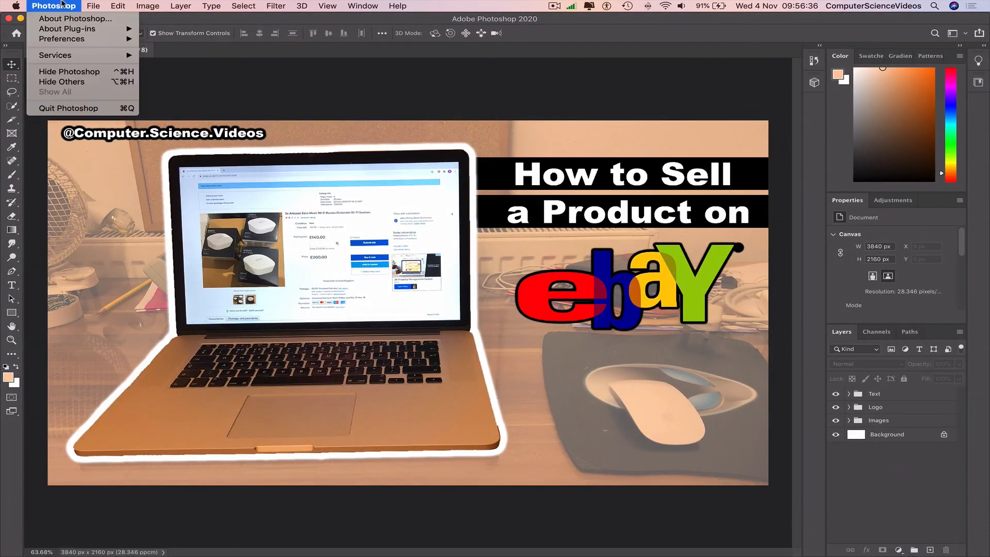
click(68, 109)
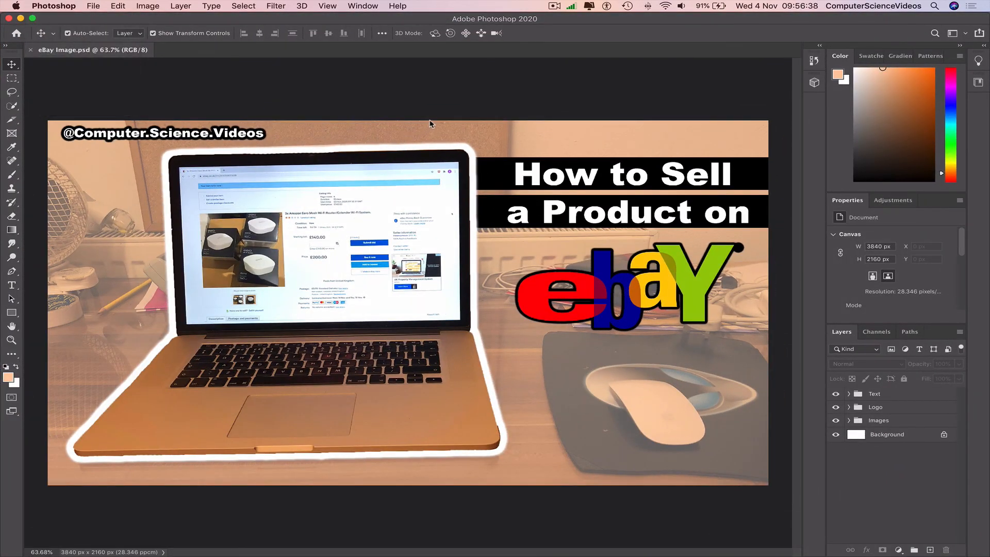